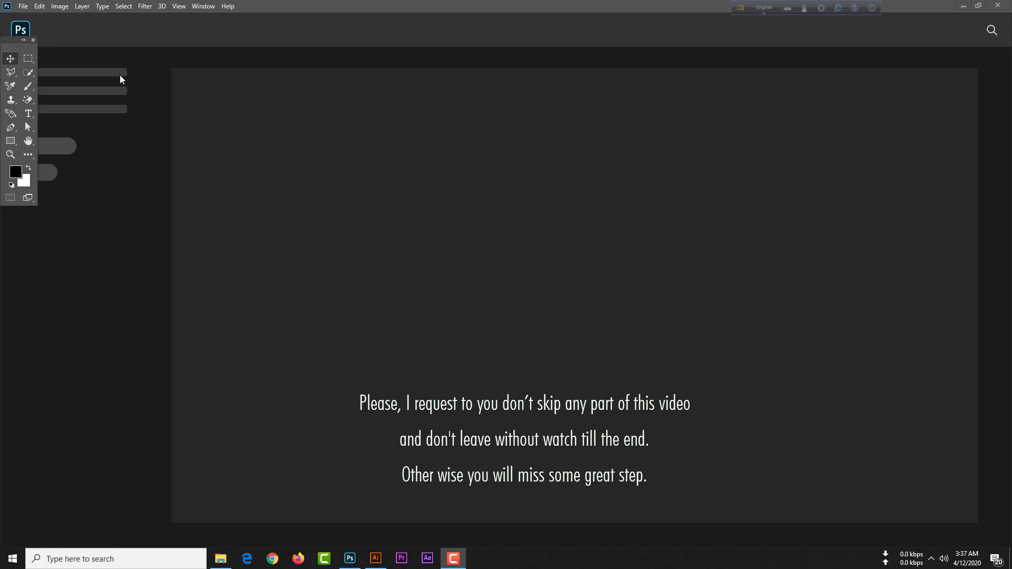
Create a 2000 x 2000 pixel document named "Magazin cover full" at 72 pixels/inch, RGB Color, with a white background.
click(23, 6)
click(27, 19)
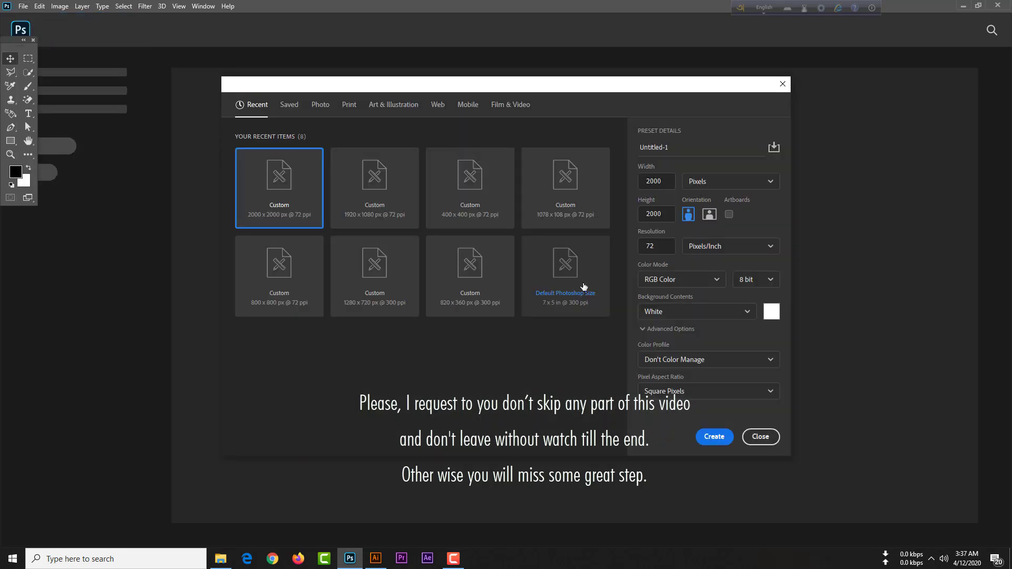
click(669, 183)
click(667, 212)
click(666, 247)
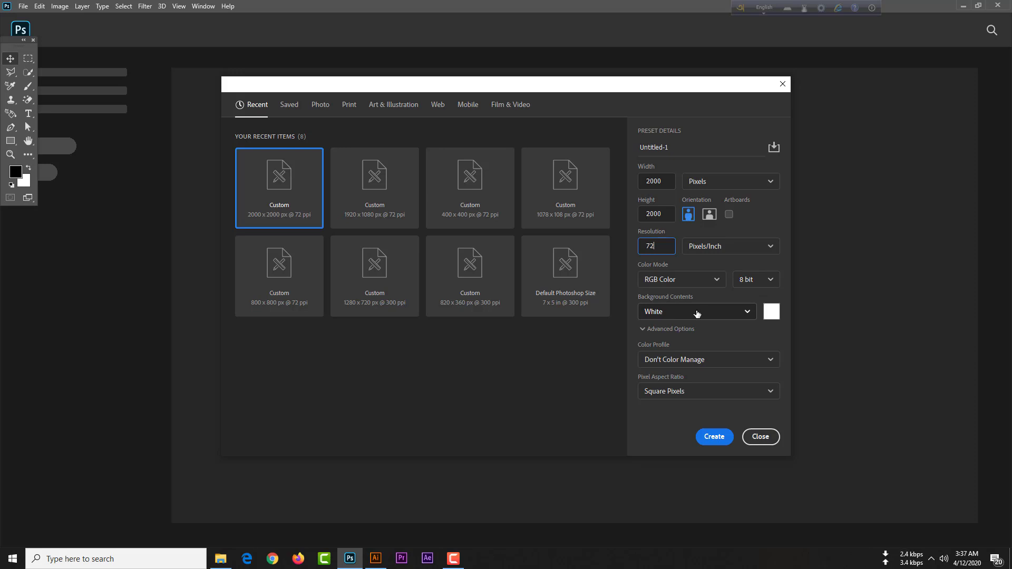
double_click(671, 147)
text(Magazin cover)
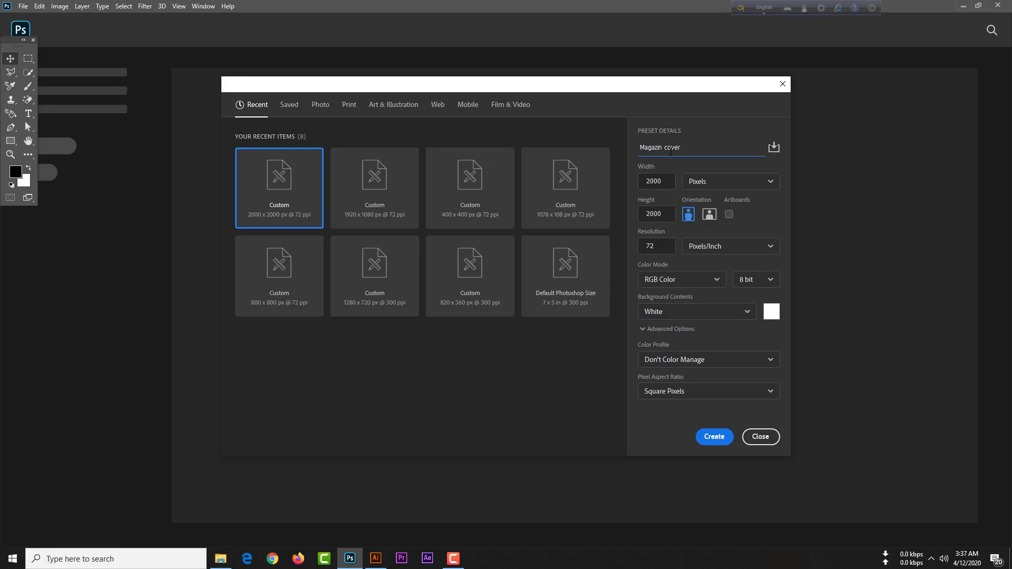
text( full)
click(714, 437)
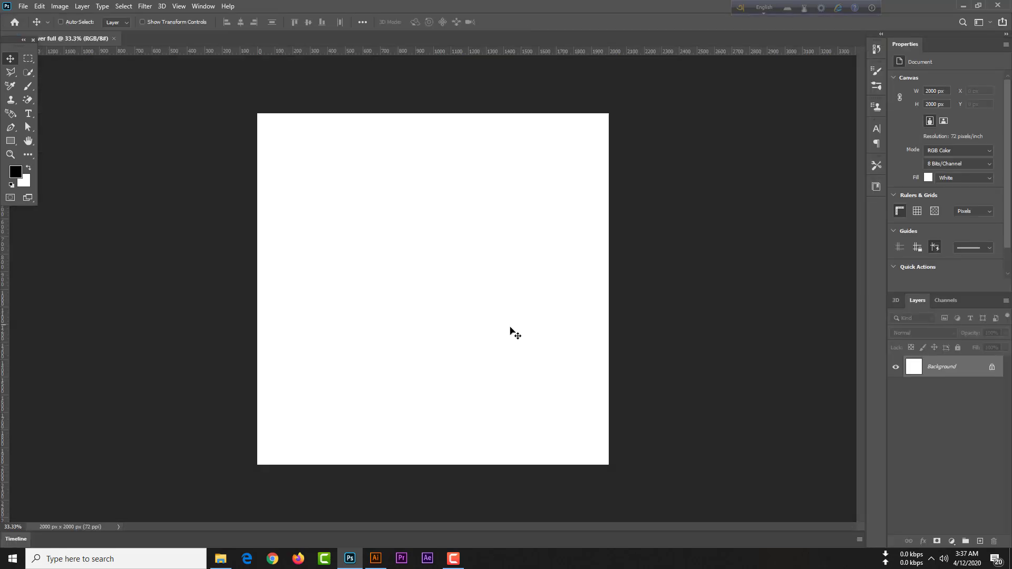
Switch to File Explorer and place photo-of-woman-wearing-red-sari-2531734.jpg from the Cover folder onto the Photoshop canvas.
click(227, 557)
drag(479, 135, 108, 74)
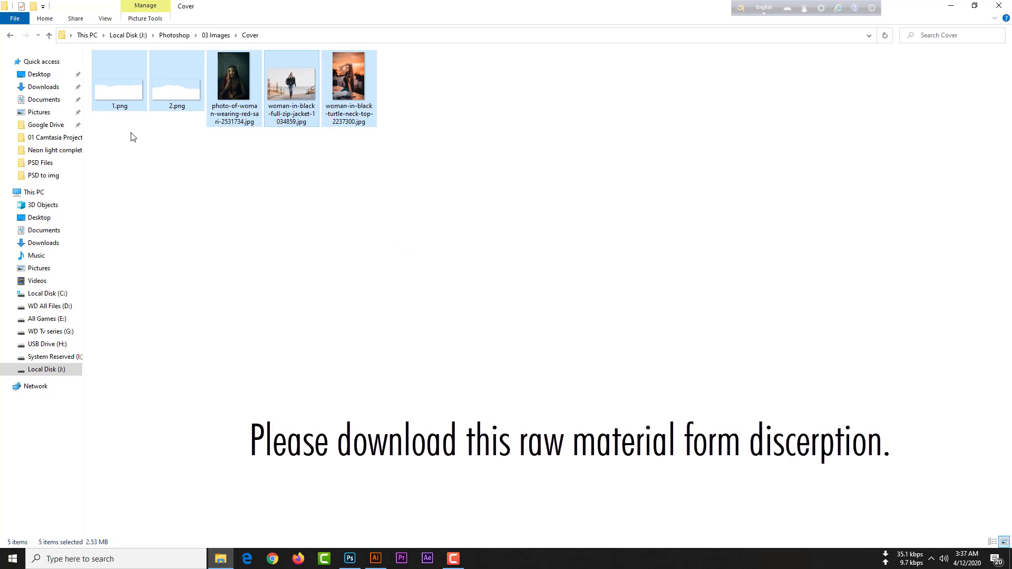
click(180, 137)
click(111, 90)
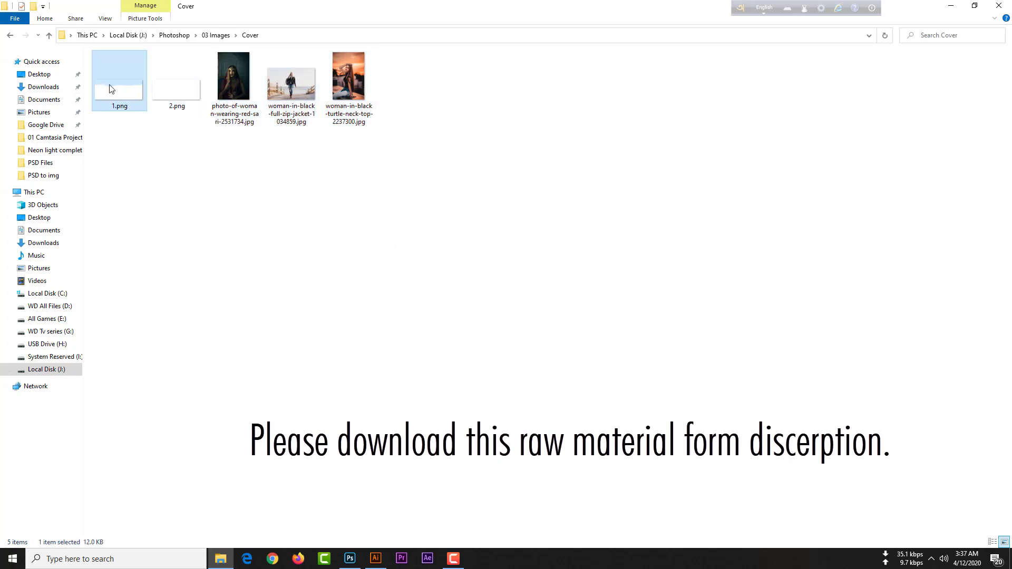
click(248, 208)
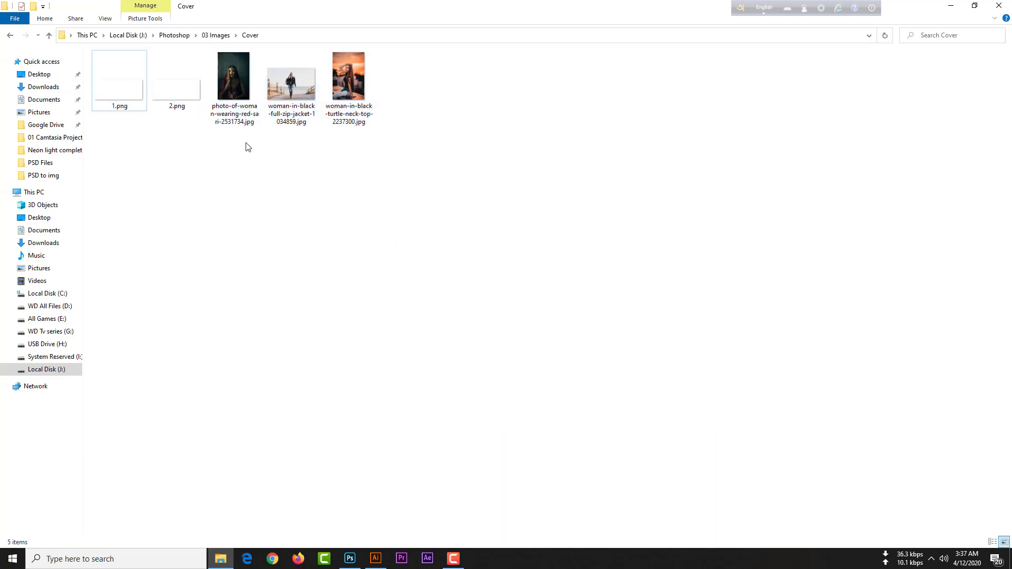
click(235, 89)
drag(235, 90, 398, 359)
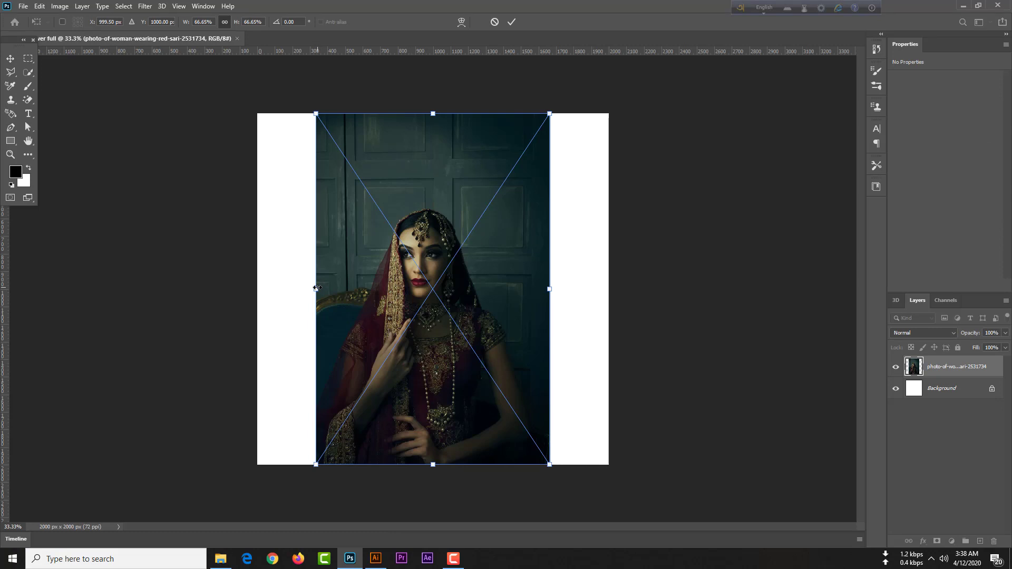
Scale the placed photo to about 101.5% and position it at about X 1000, Y 695 px so it covers the whole canvas.
drag(317, 288, 252, 289)
drag(548, 289, 650, 301)
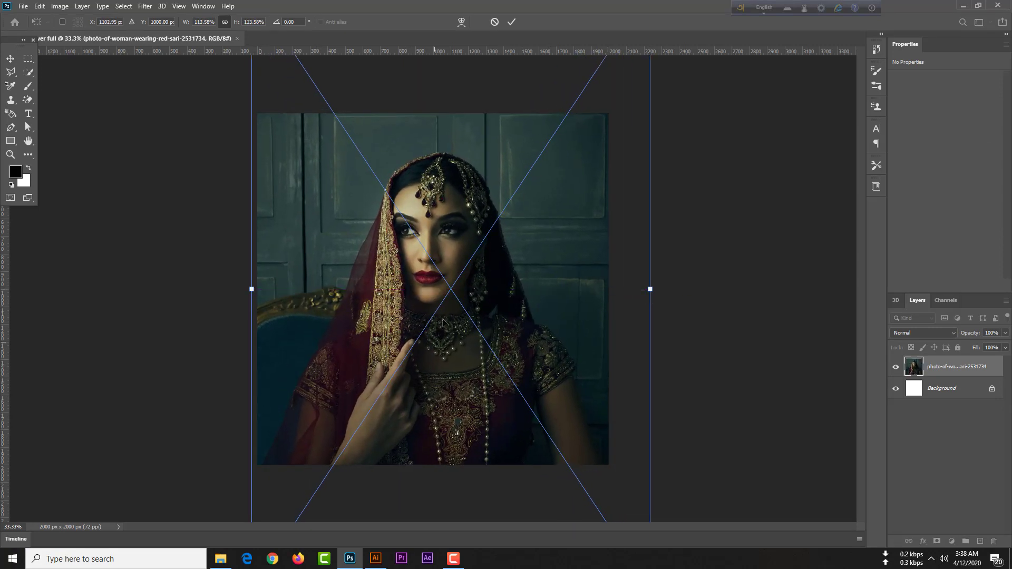
drag(434, 345, 425, 305)
key(ctrl+minus)
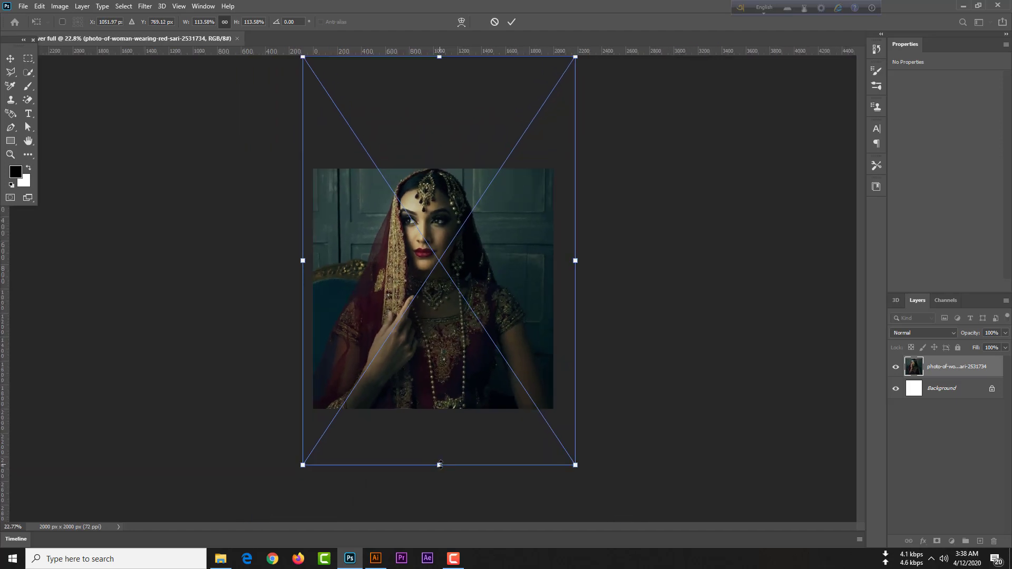
drag(440, 465, 440, 408)
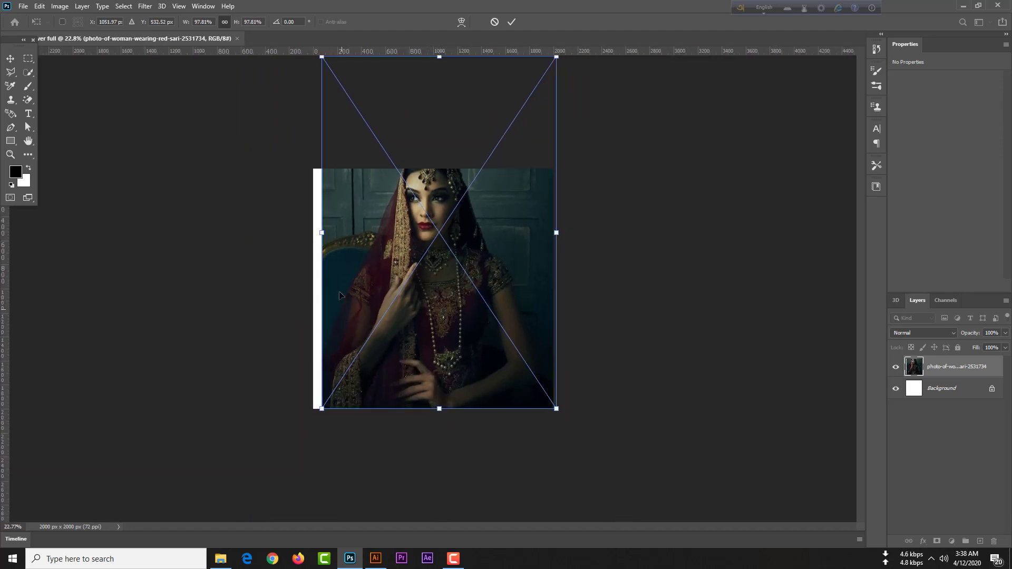
drag(322, 232, 312, 233)
drag(431, 249, 428, 269)
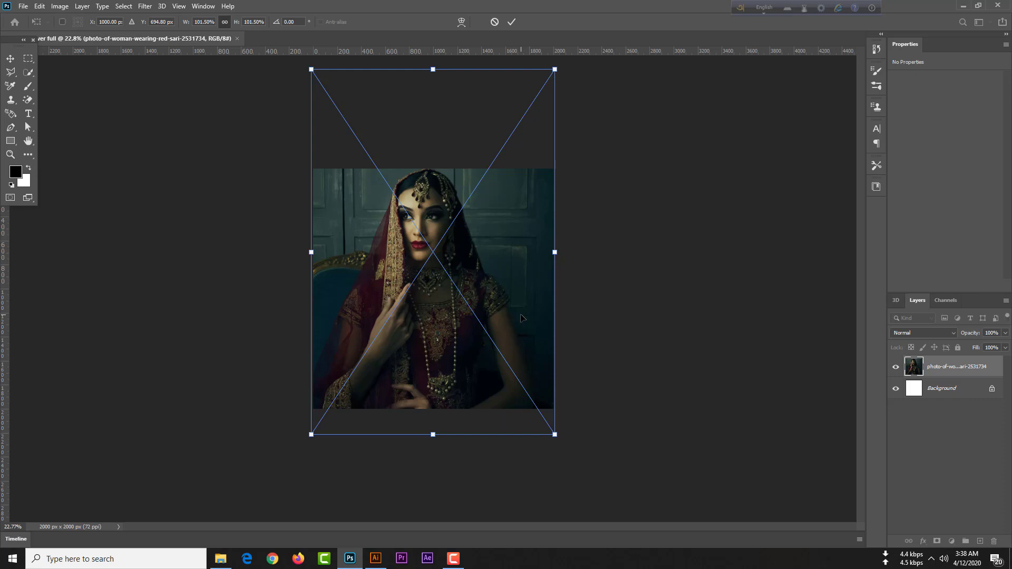
key(Return)
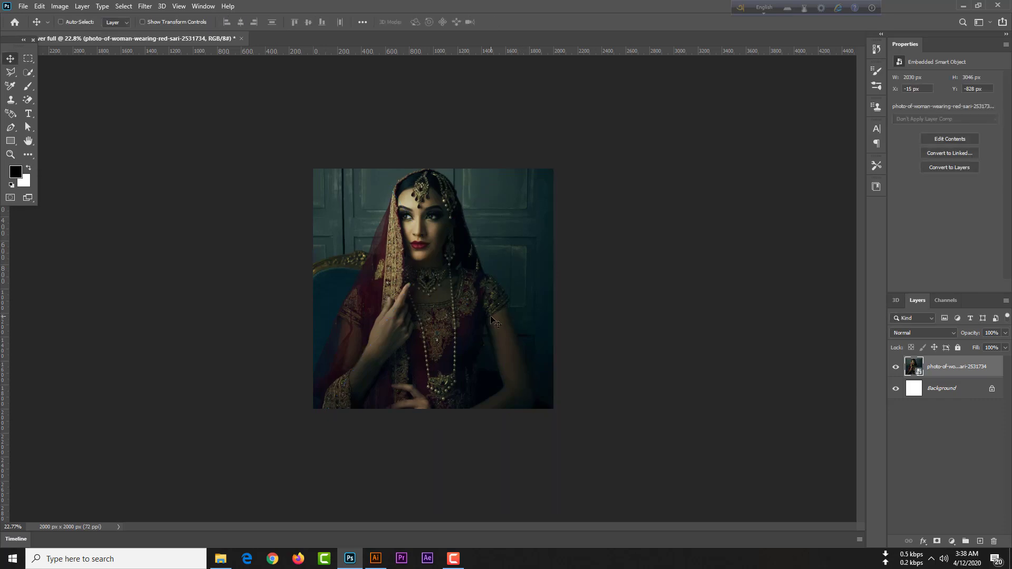
Add a text layer over the woman's face and chest reading FILE, EDIT and IMAGE on three separate lines.
scroll(489, 329, up, 2)
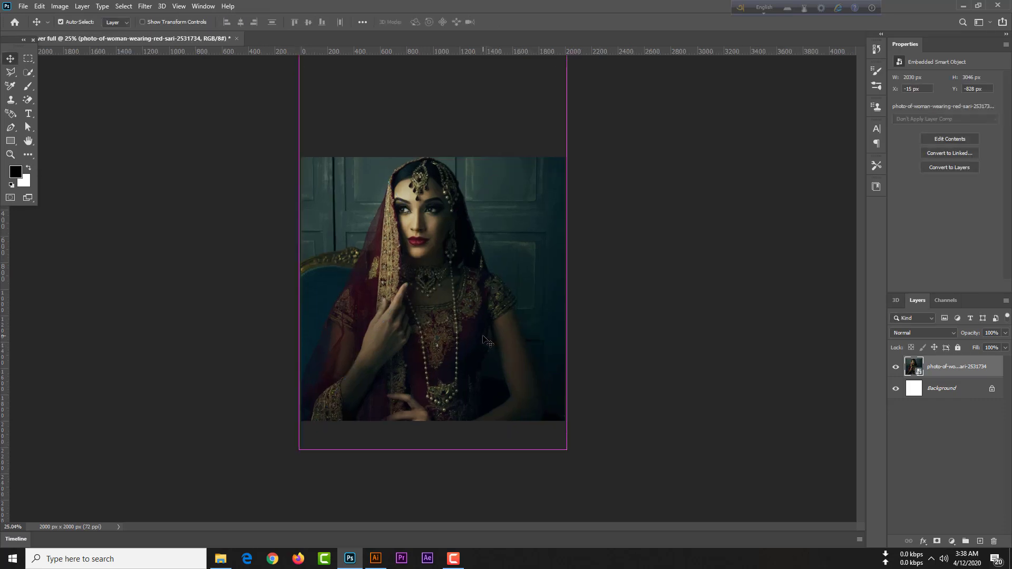
click(28, 113)
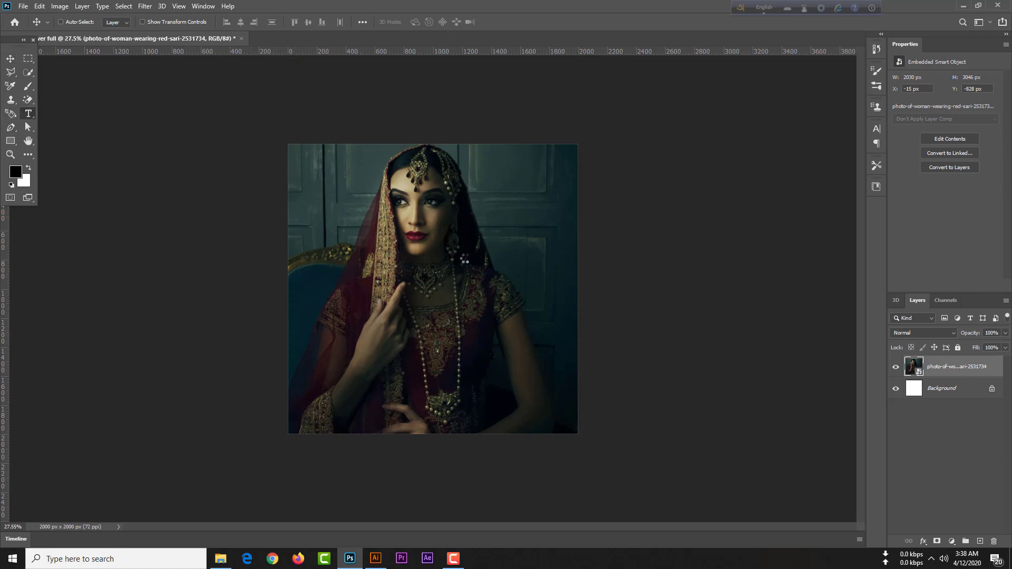
click(399, 242)
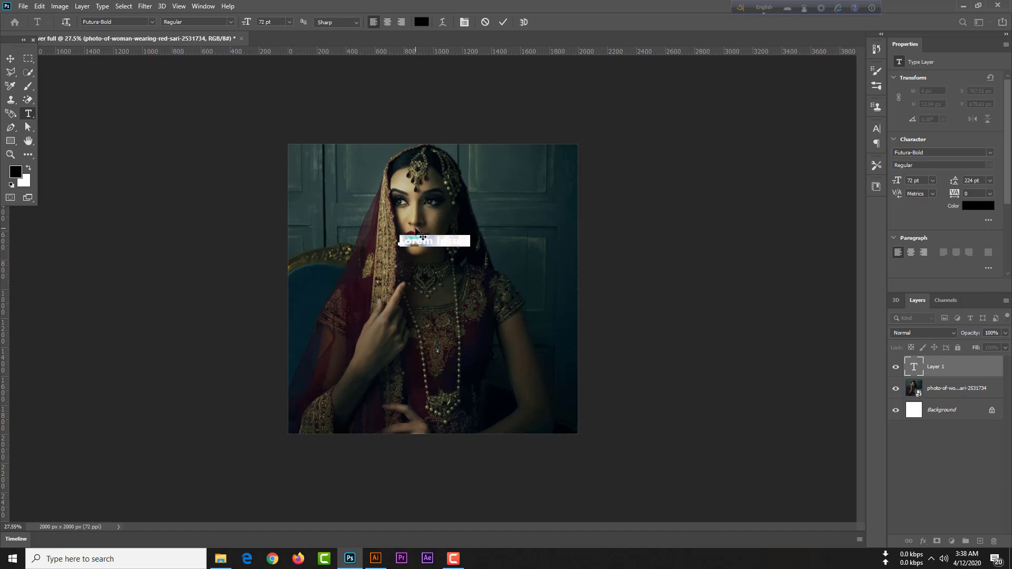
text(FILE)
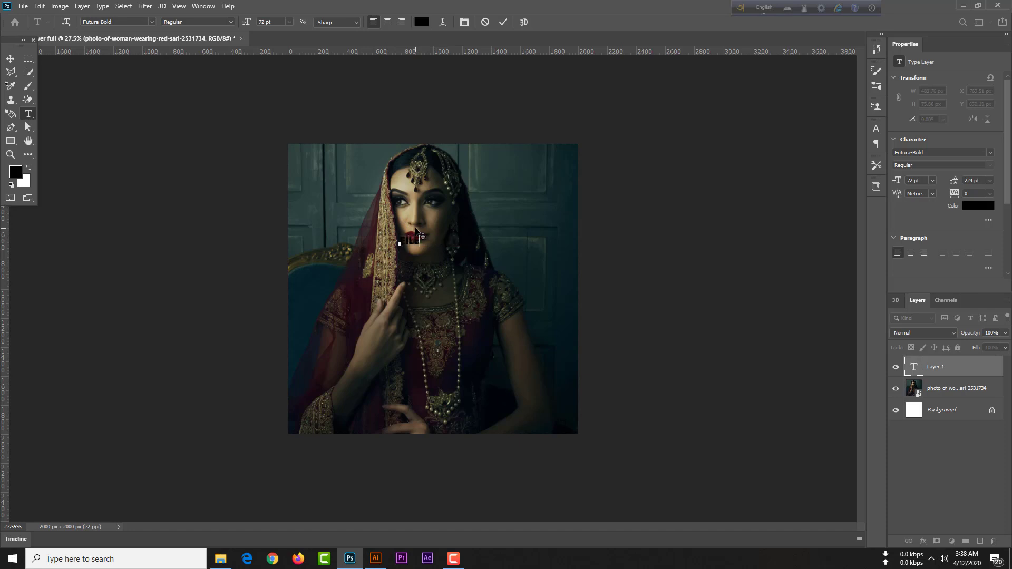
key(BackSpace)
key(BackSpace)
key(BackSpace)
key(BackSpace)
text(FILE )
text(EDIT )
text(IMAGE)
Change the color of all three lines of text to white (fff).
key(ctrl+a)
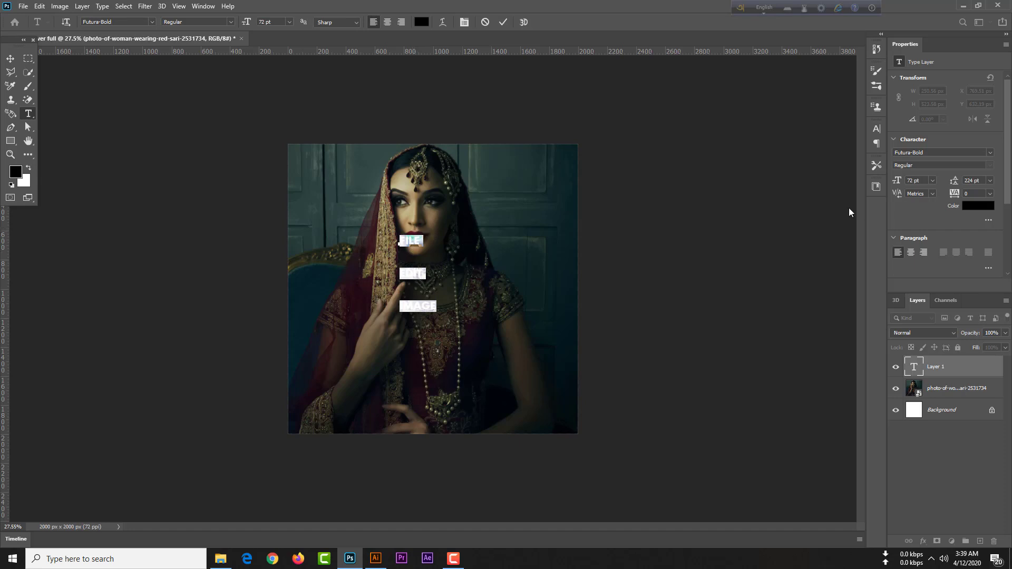
click(196, 8)
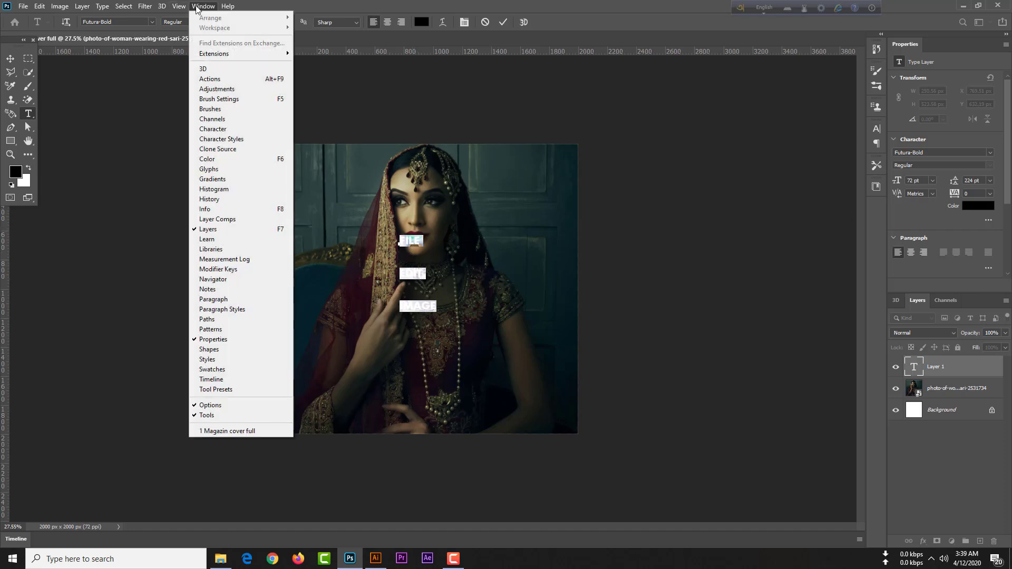
click(212, 129)
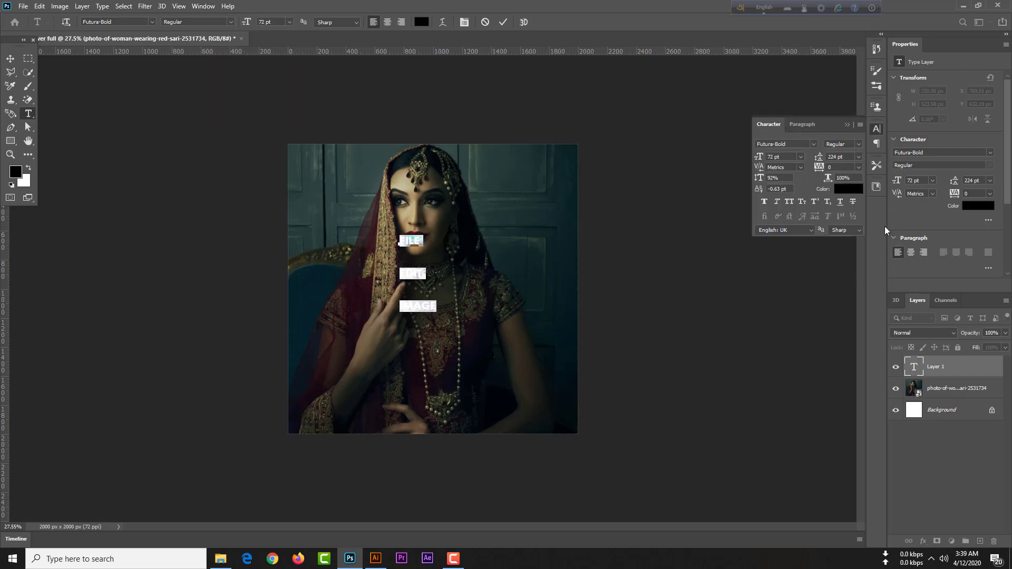
click(848, 188)
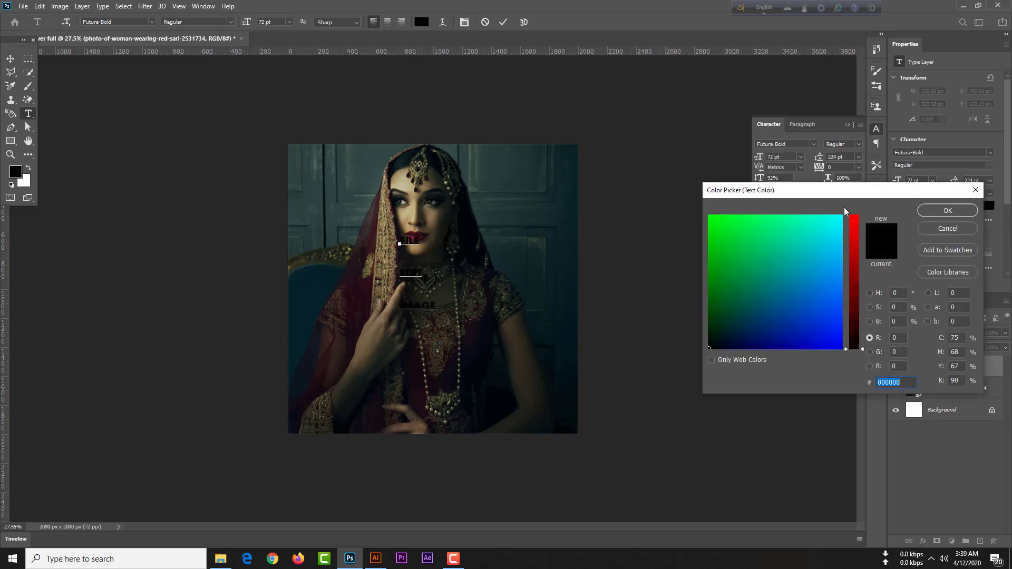
text(fff)
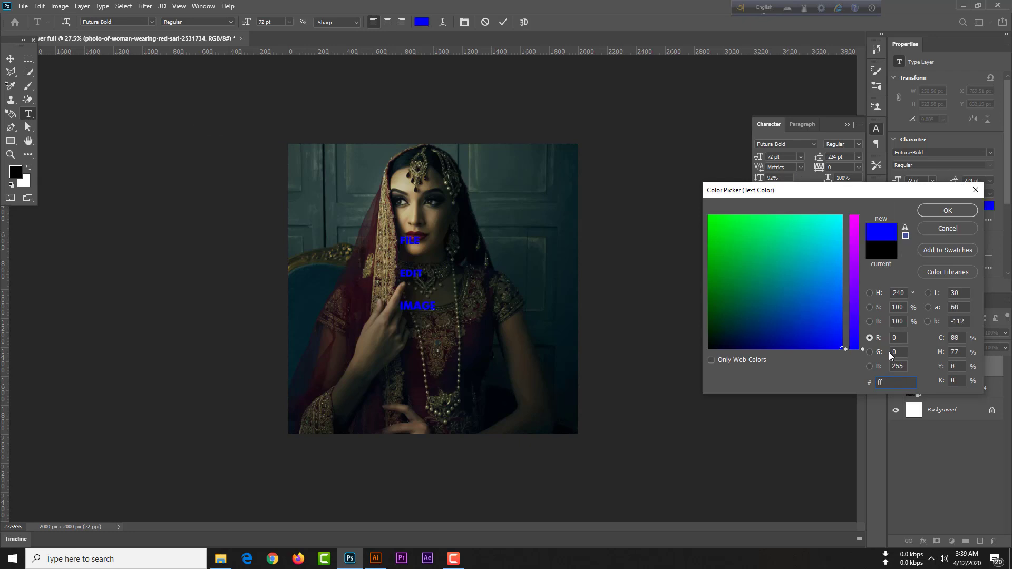
click(945, 213)
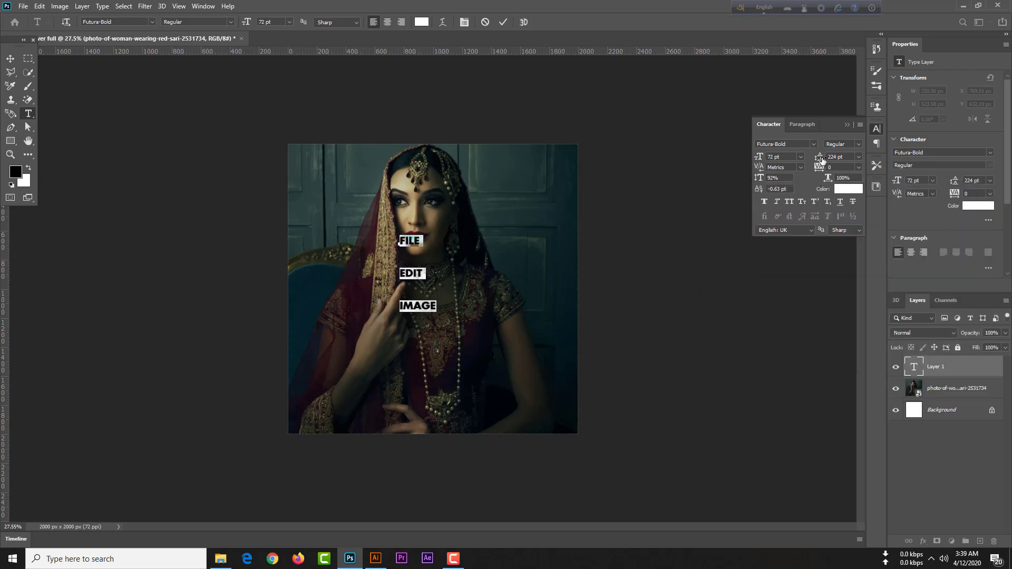
Tighten the leading of the three text lines to 104 pt.
drag(822, 160, 761, 162)
key(Return)
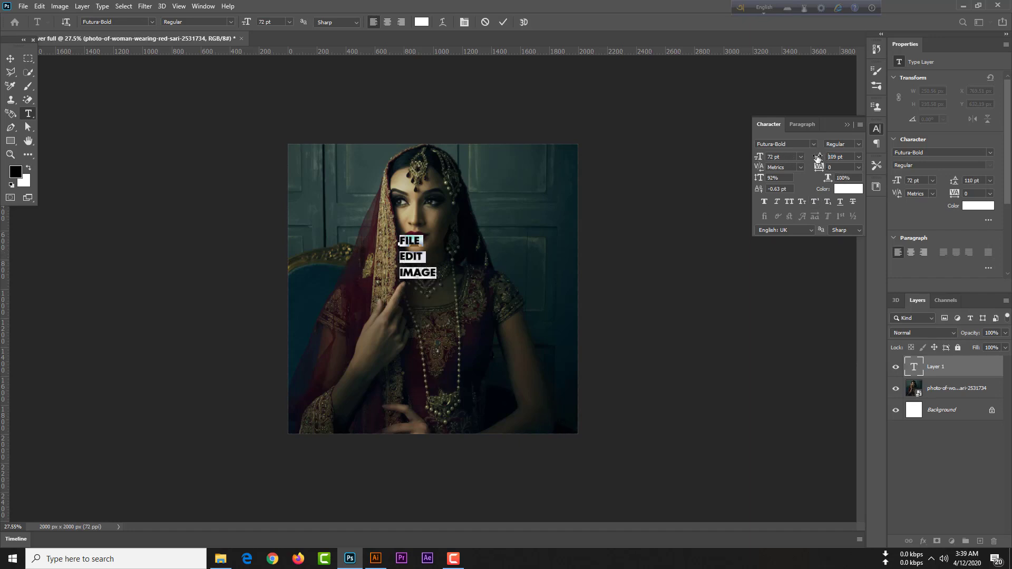
drag(819, 158, 816, 159)
key(Return)
click(859, 144)
click(858, 146)
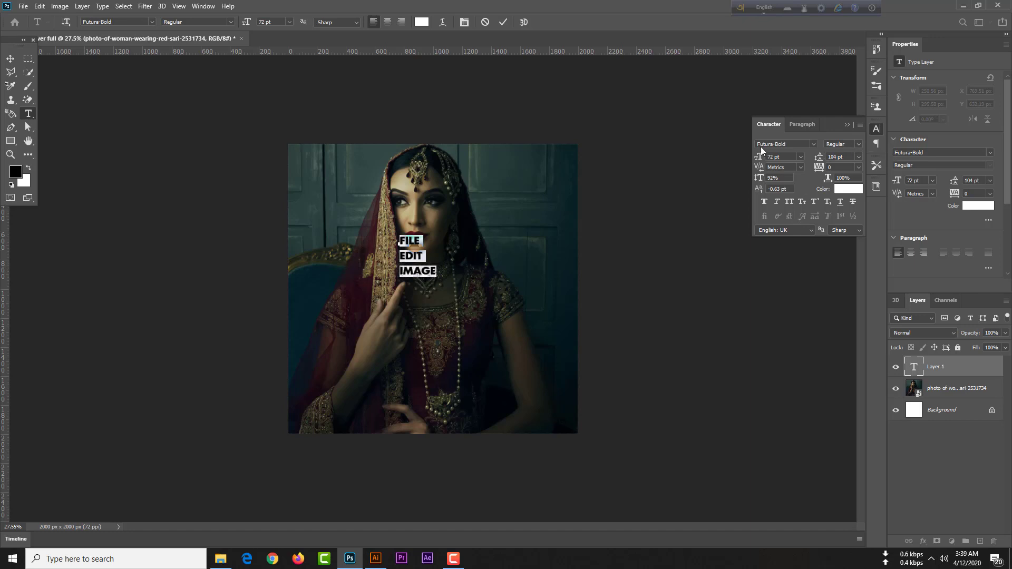
Set the text's font size to 140 pt and its tracking to 160.
click(788, 156)
text(140)
key(Return)
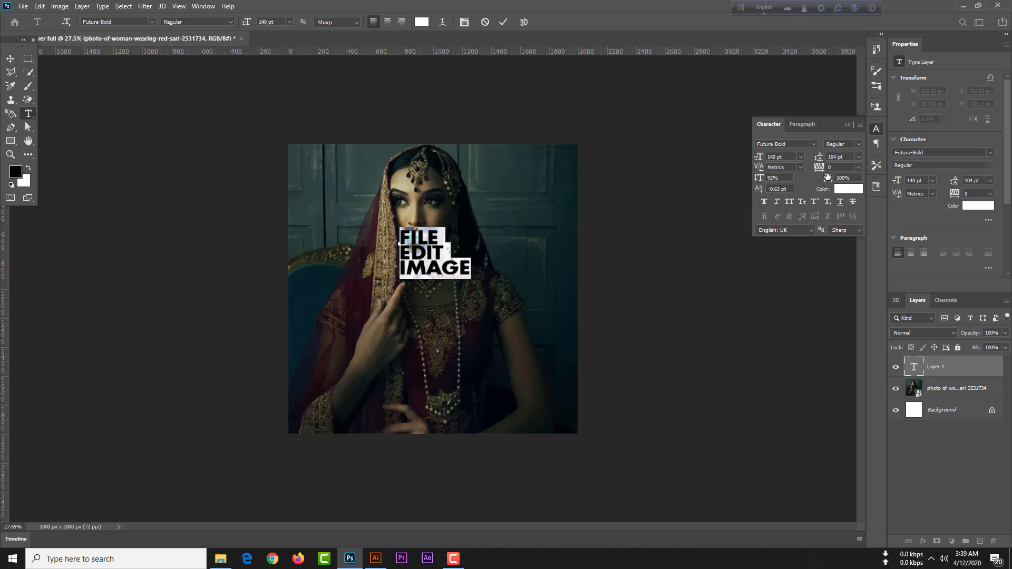
drag(820, 167, 828, 173)
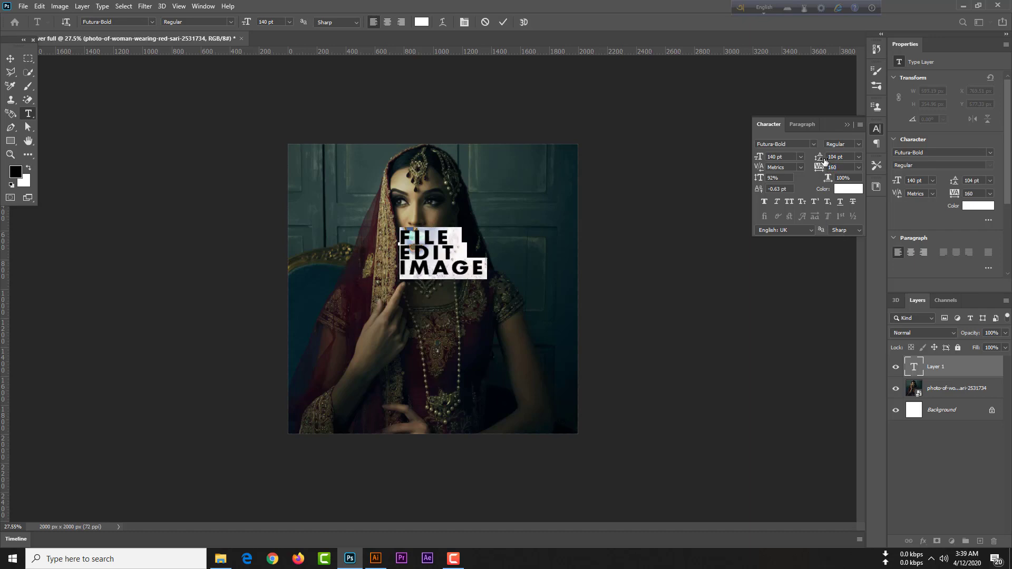
Scale the FILE EDIT IMAGE text to about 135.6% and position it near the canvas centre, below the woman's chin.
click(10, 58)
scroll(454, 242, up, 4)
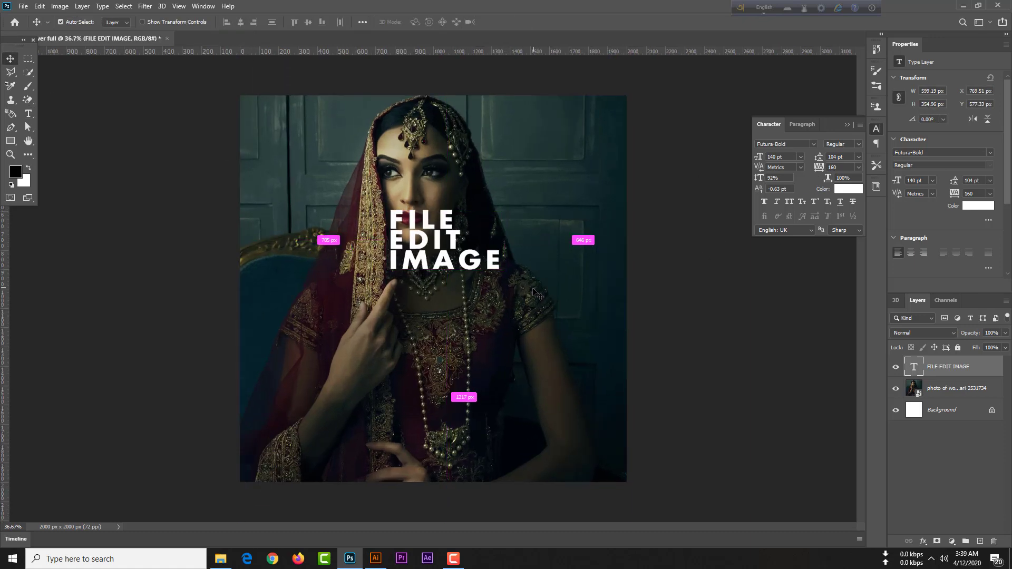
drag(459, 241, 539, 354)
key(ctrl+t)
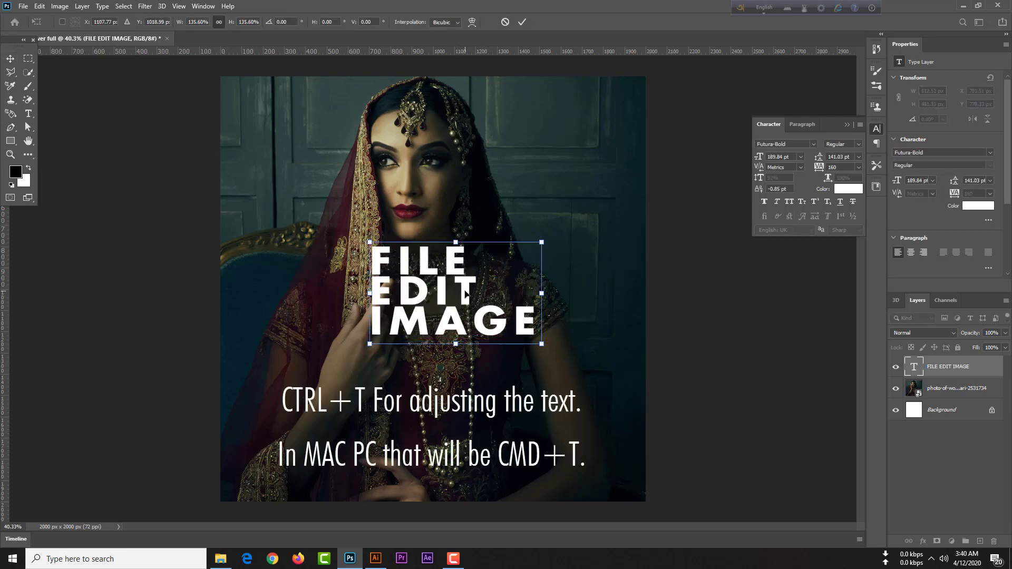
drag(465, 297, 452, 294)
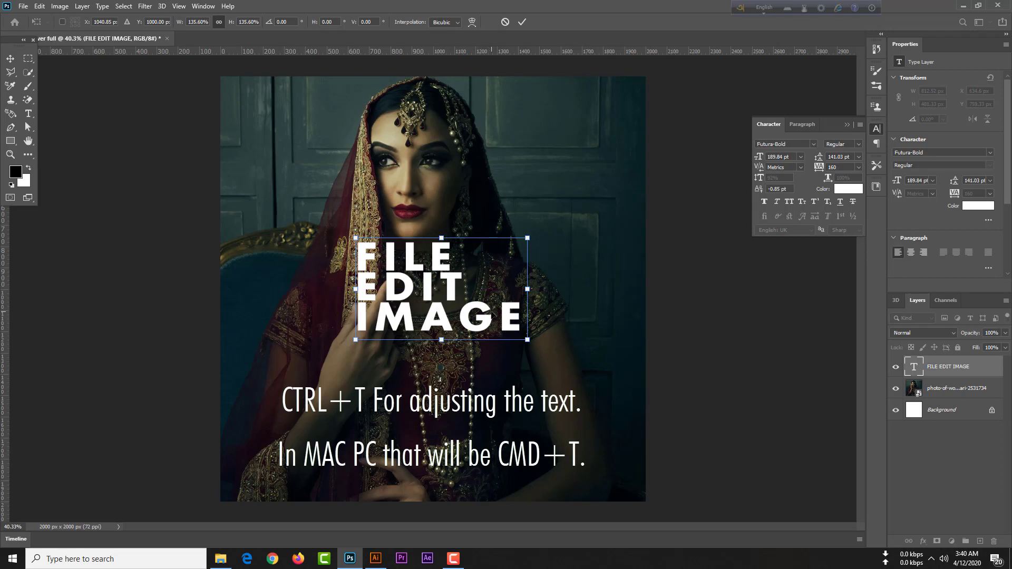
key(Return)
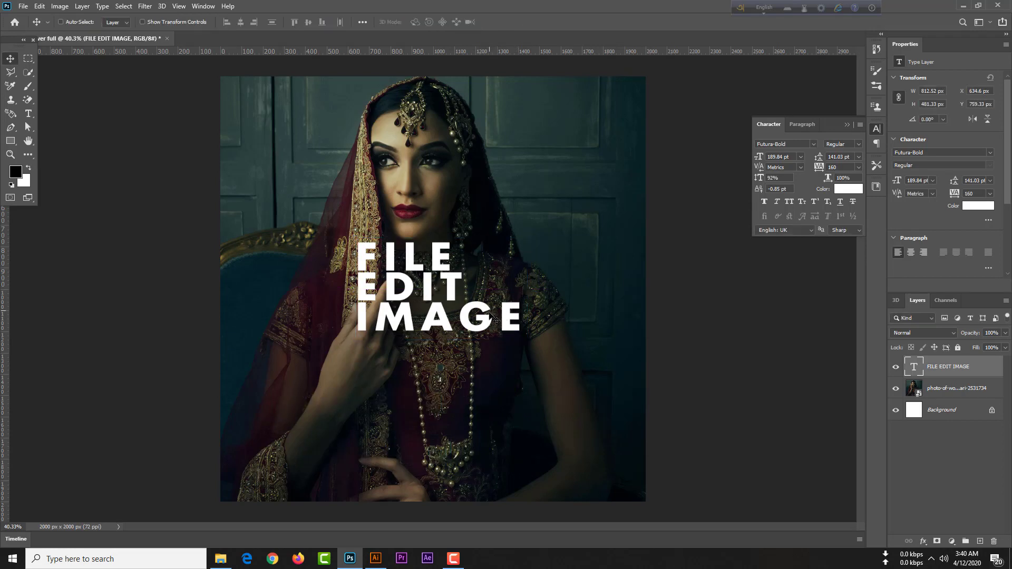
key(t)
click(485, 313)
key(ctrl+a)
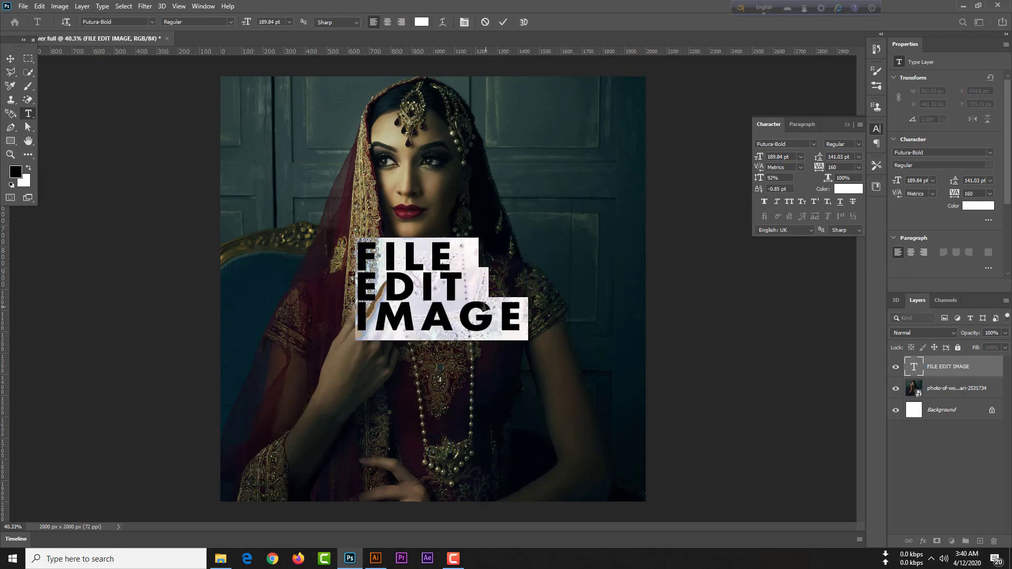
Shift the FILE EDIT IMAGE text slightly to the right, to about X 707, Y 763 px.
click(11, 59)
drag(450, 278, 466, 279)
Add a separate text layer reading LAYER TYPE just below the word IMAGE.
click(28, 115)
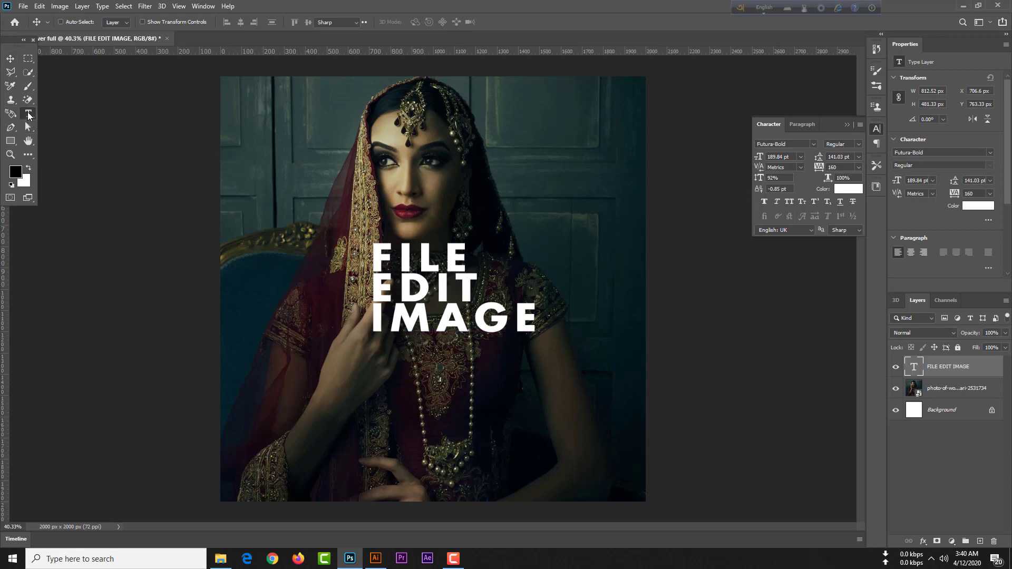
click(394, 345)
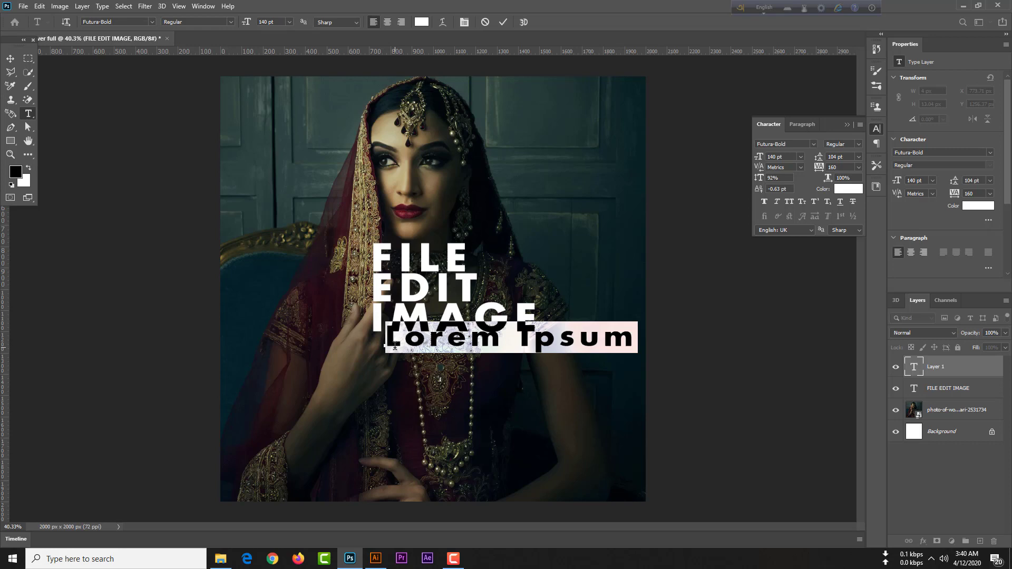
key(BackSpace)
text(LAY)
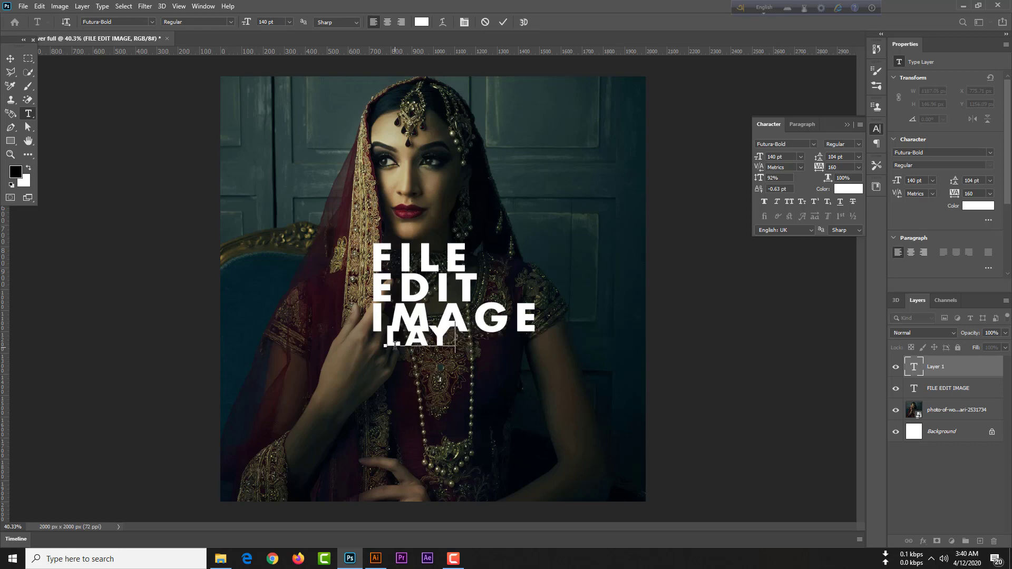
text(ER TYPE)
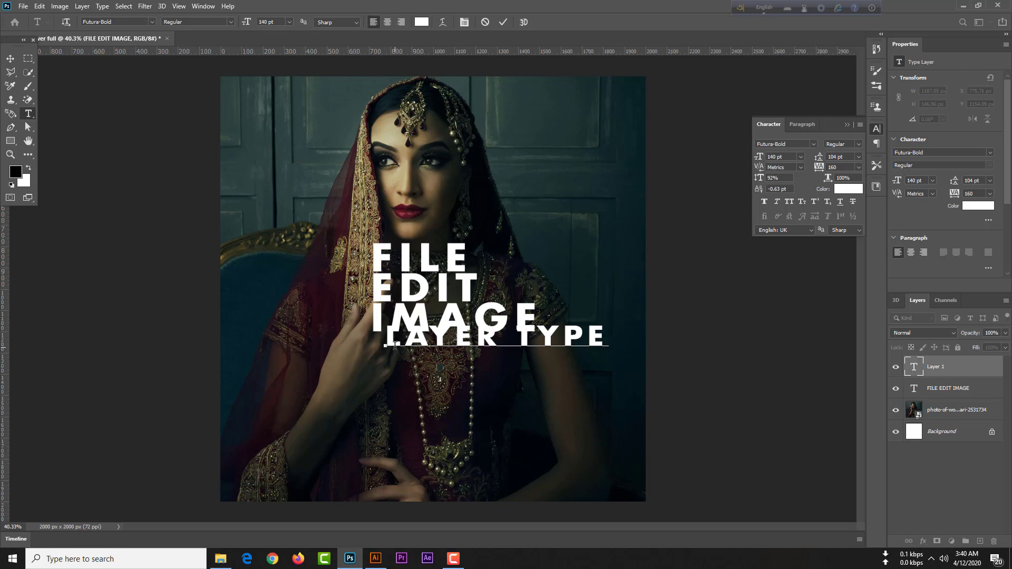
Set the font size of the LAYER TYPE text to 40 pt.
key(ctrl+a)
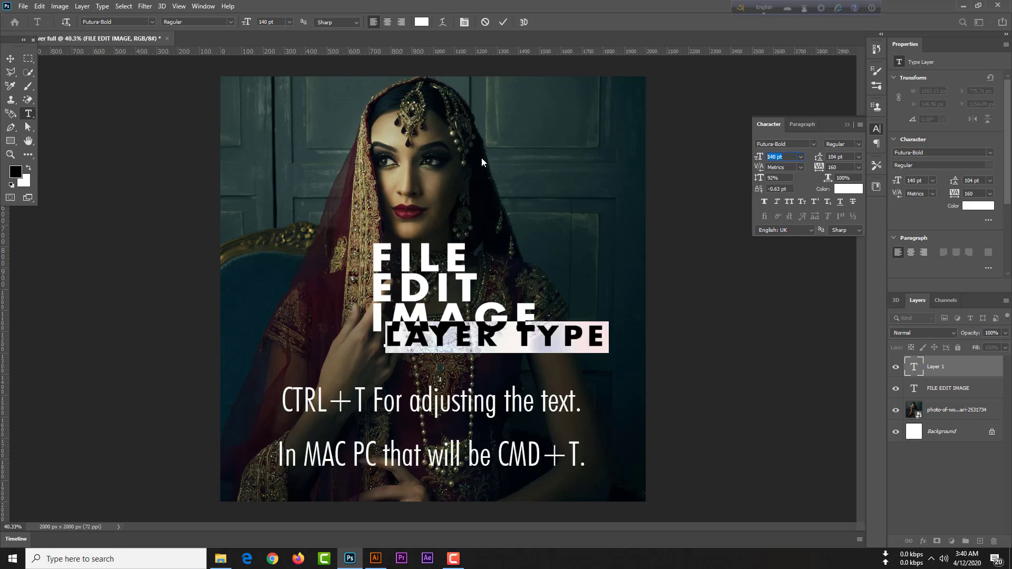
key(Return)
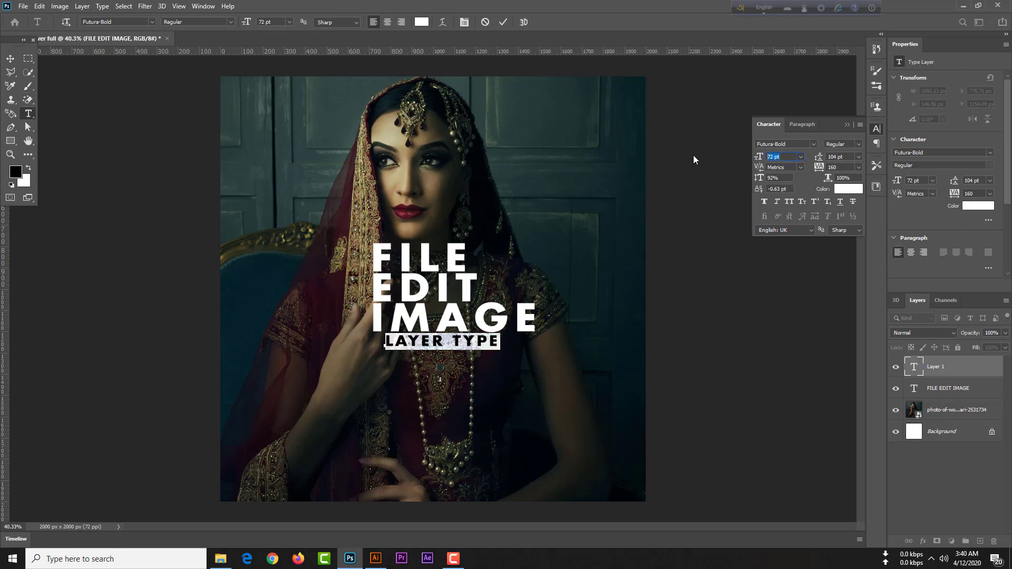
text(40)
key(Return)
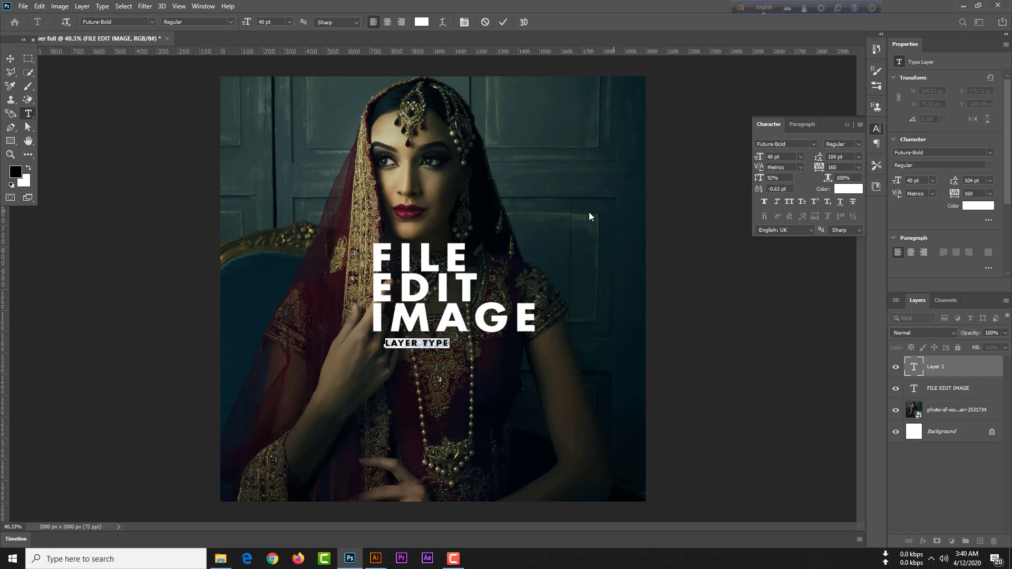
Move the LAYER TYPE text beneath the end of IMAGE, to about X 1178, Y 1229 px, and collapse the character settings.
click(10, 58)
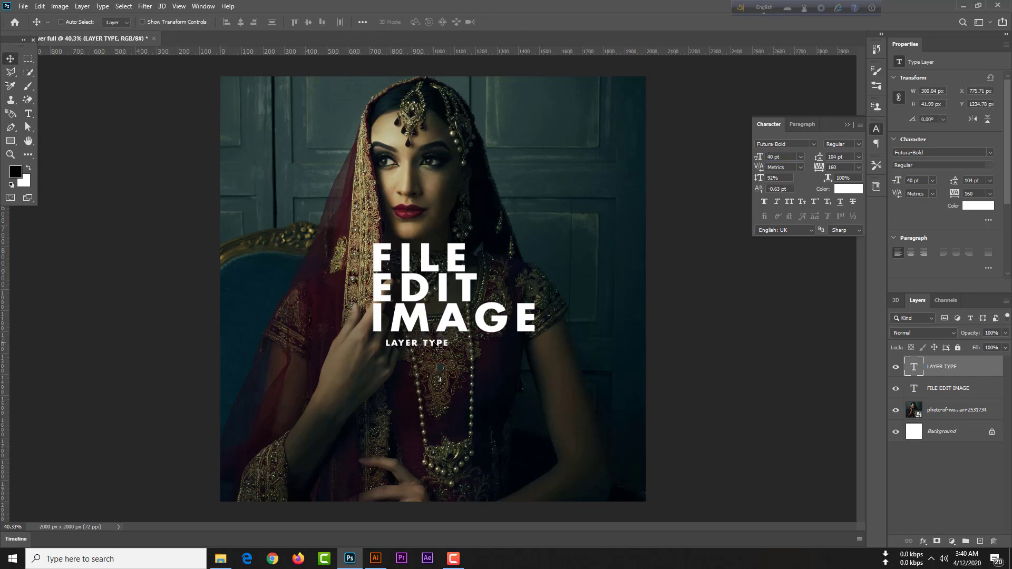
drag(439, 349, 518, 340)
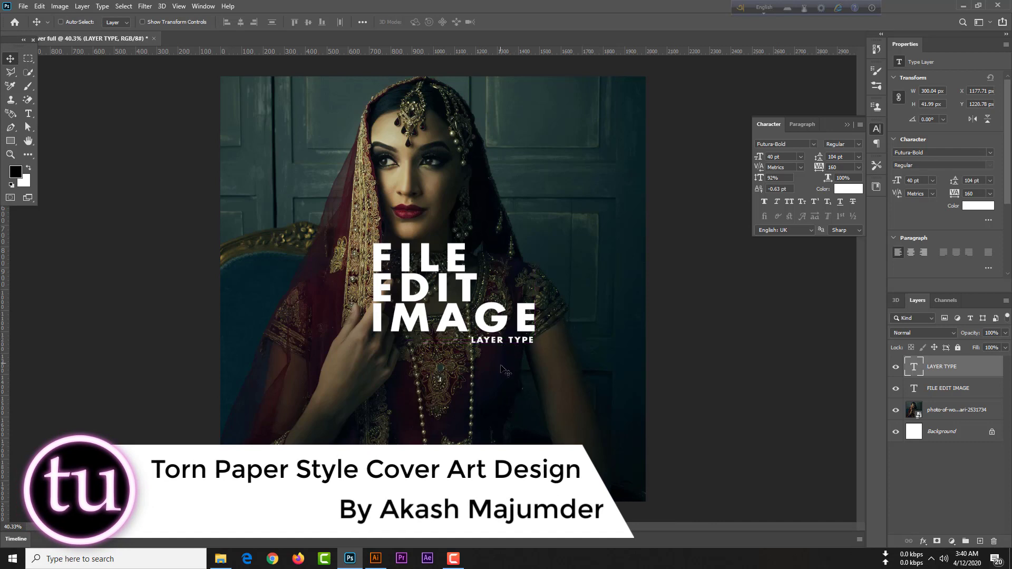
key(ctrl)
scroll(546, 400, down, 2)
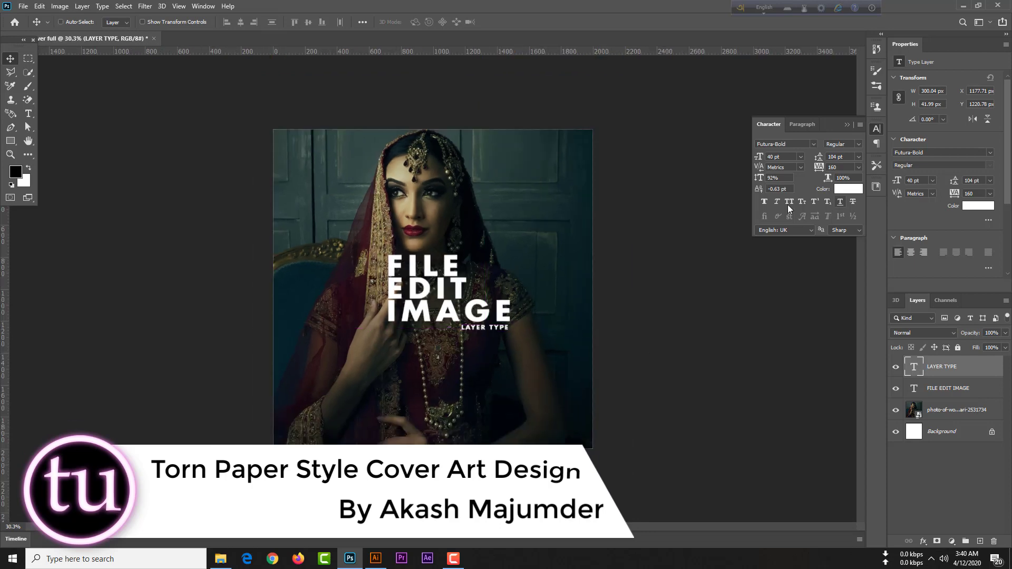
click(848, 126)
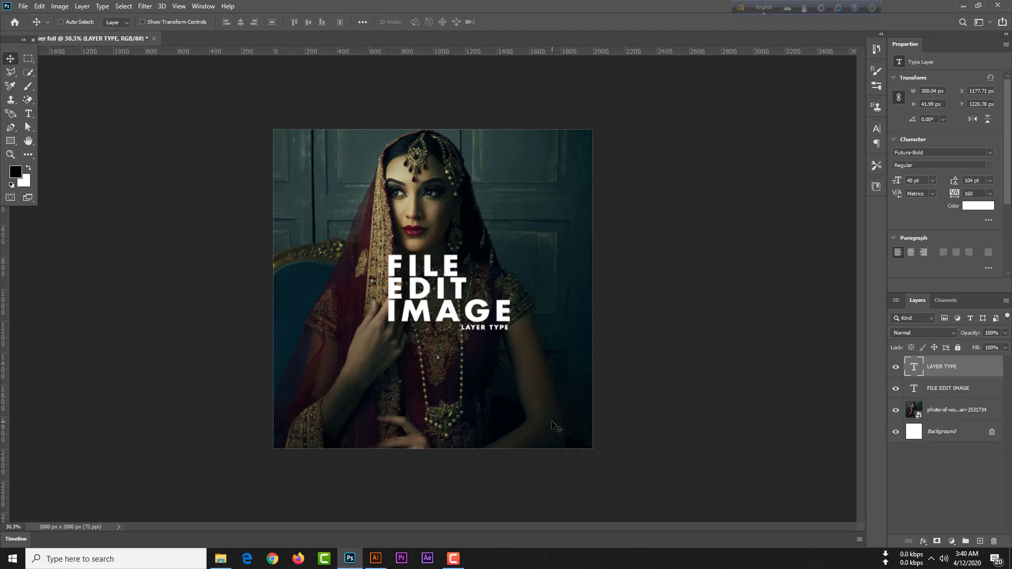
Place 1.png from the Cover folder into the design, rotate it to about 67° and move it to the canvas's left side.
click(227, 556)
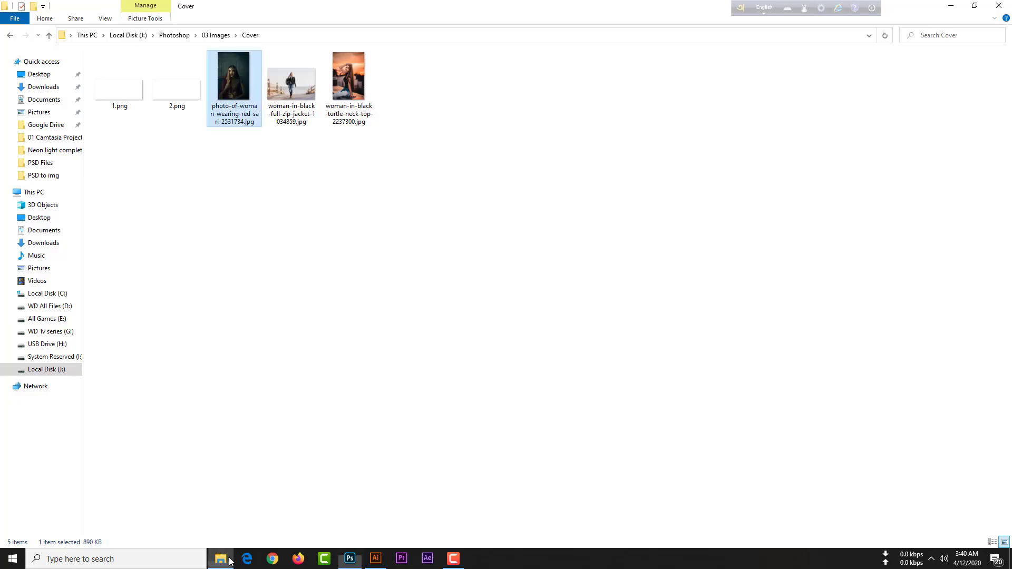
click(130, 102)
drag(137, 140, 387, 363)
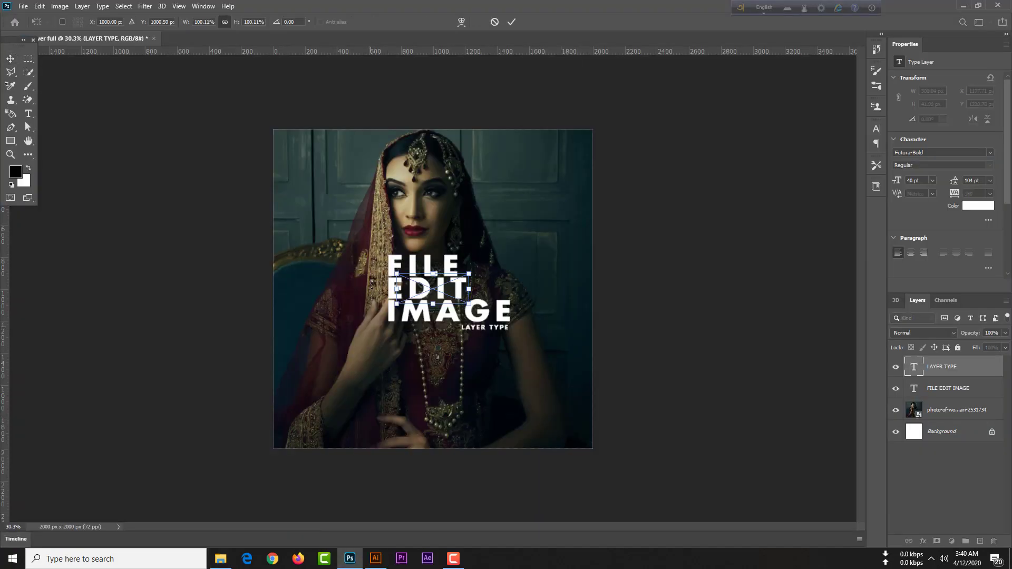
drag(380, 253, 457, 172)
drag(424, 273, 302, 209)
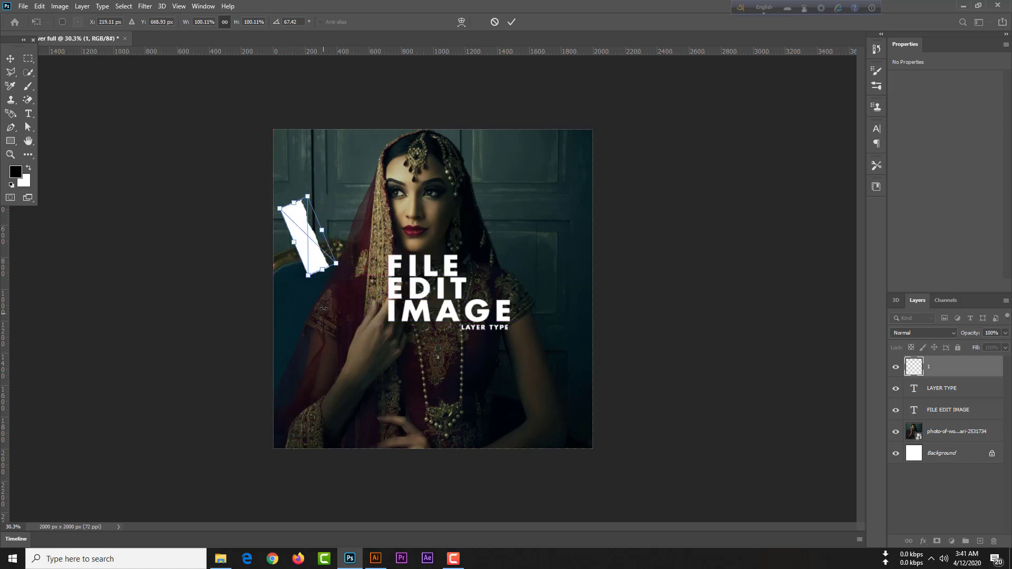
Enlarge the torn paper to about 555% and rotate it to about 77.5° so it covers the left part of the canvas.
drag(324, 266, 417, 495)
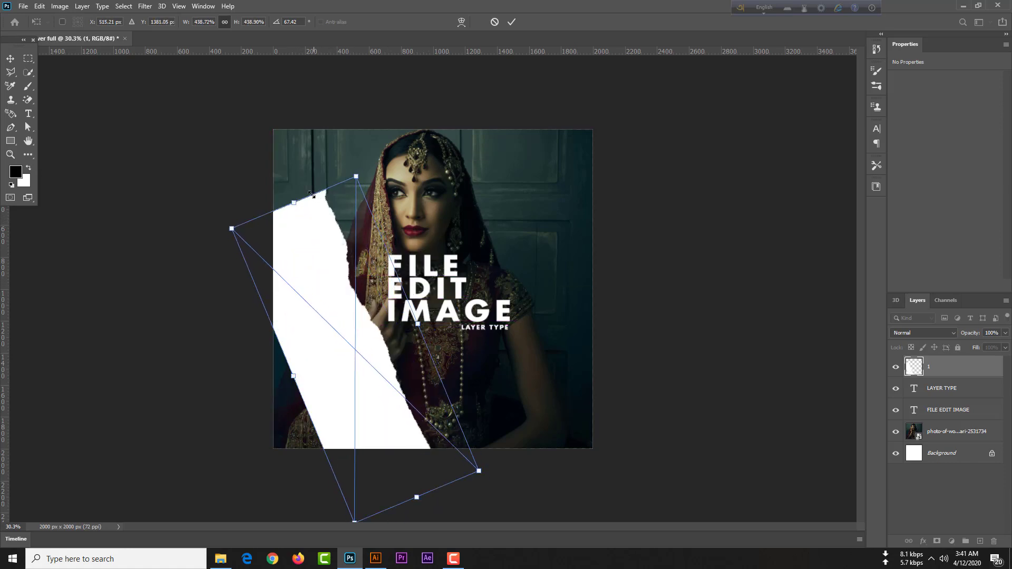
drag(294, 203, 262, 124)
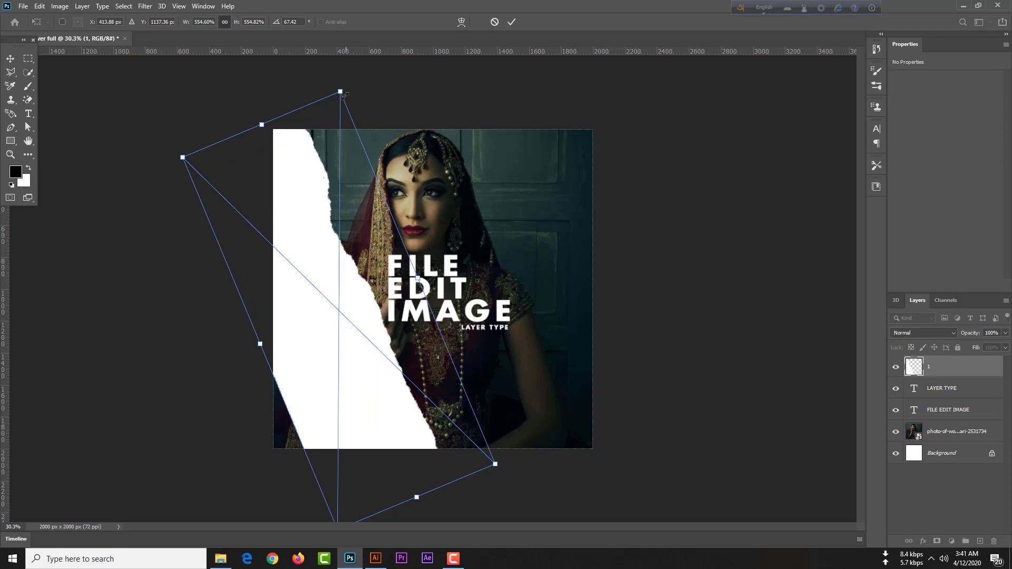
drag(353, 75, 382, 78)
drag(324, 194, 332, 195)
drag(375, 81, 385, 82)
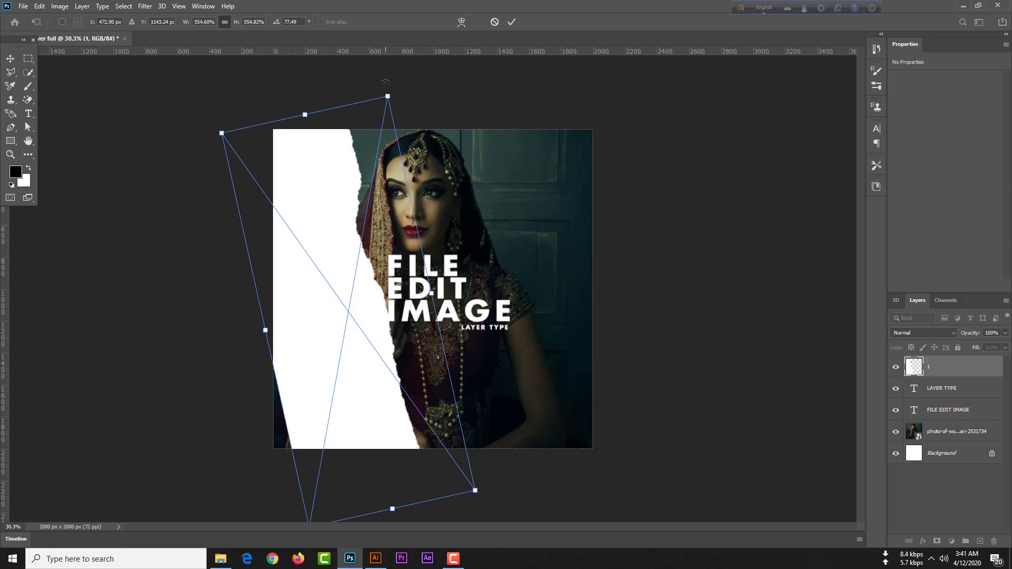
key(Return)
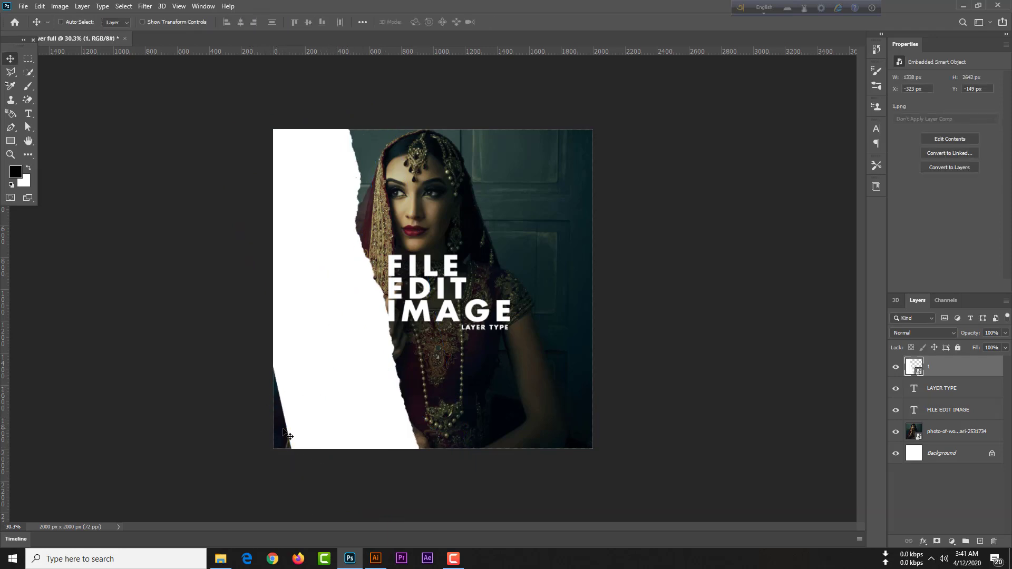
Rasterize the torn paper layer and set the Brush tool's size to 200 px.
right_click(972, 367)
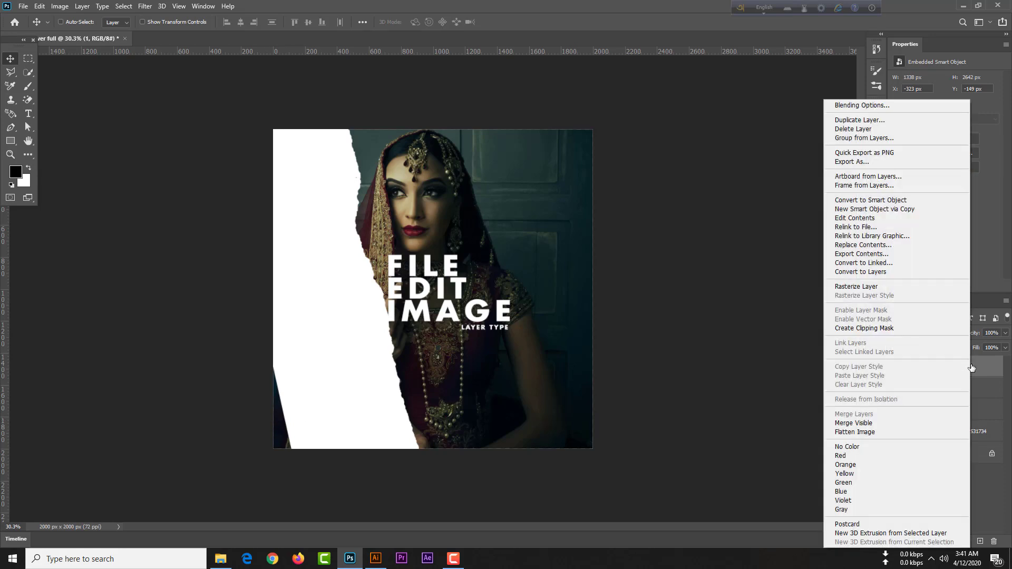
click(889, 286)
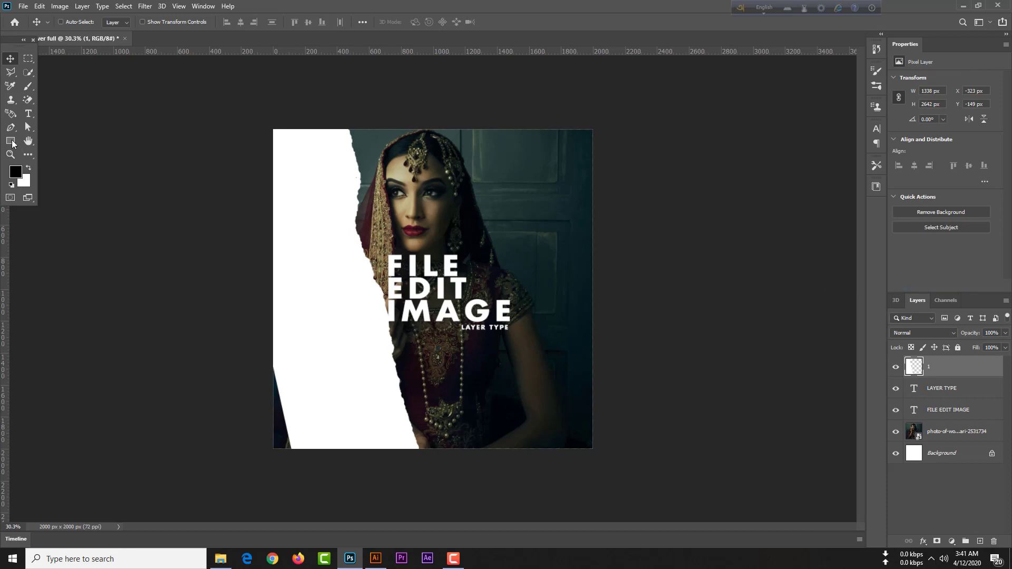
click(28, 86)
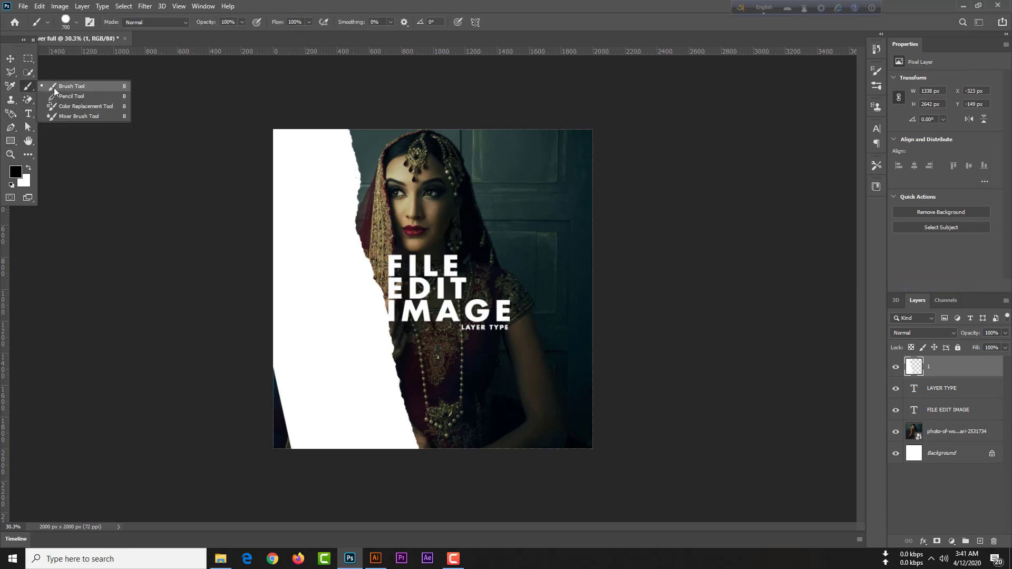
click(54, 88)
click(77, 22)
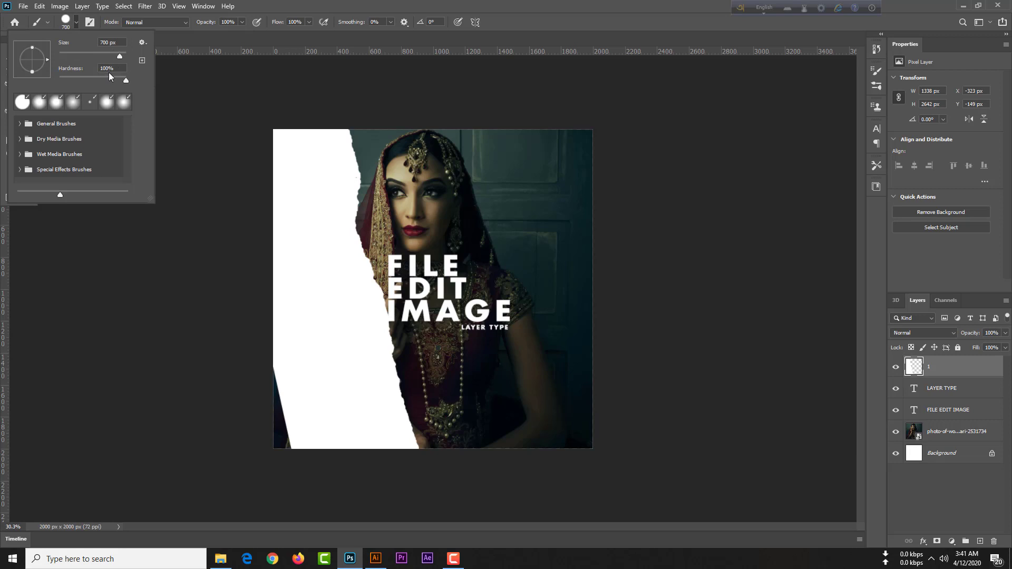
drag(116, 43, 56, 47)
text(200)
key(Return)
Set the foreground colour to ffffff and paint over the uncovered gap in the canvas's lower-left corner on the torn paper layer.
drag(274, 377, 284, 469)
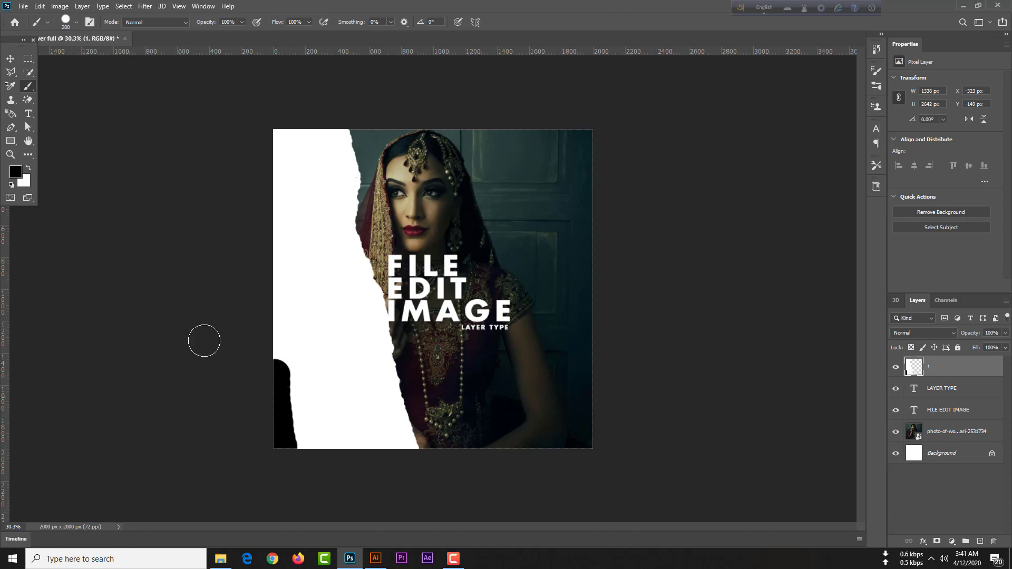
key(ctrl+z)
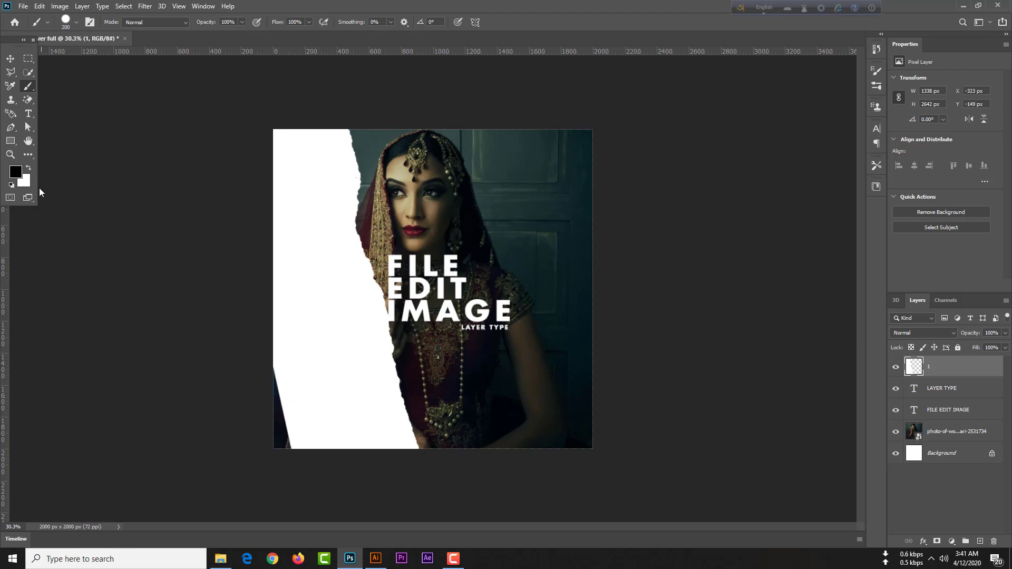
click(14, 173)
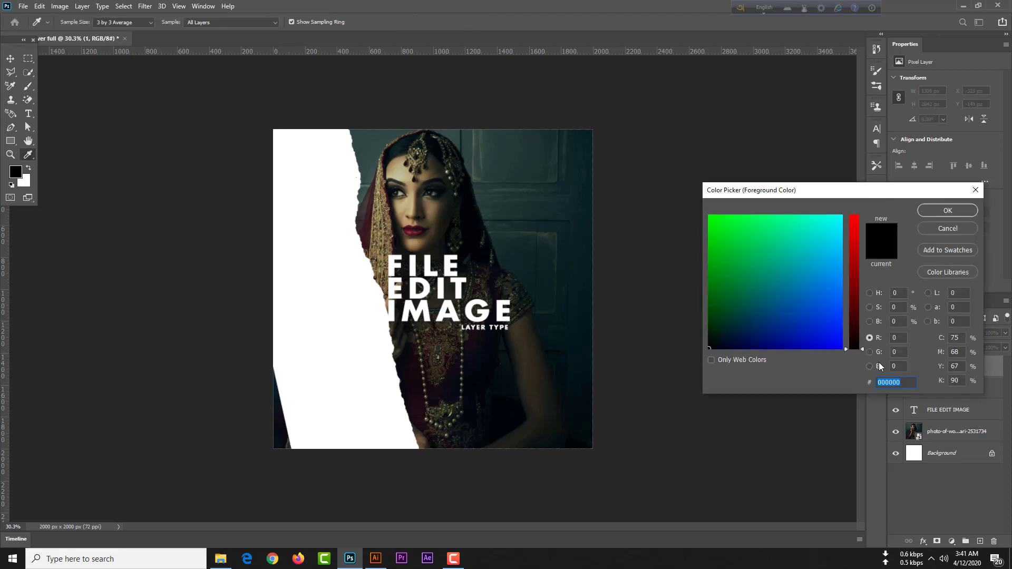
text(ffffff)
key(Return)
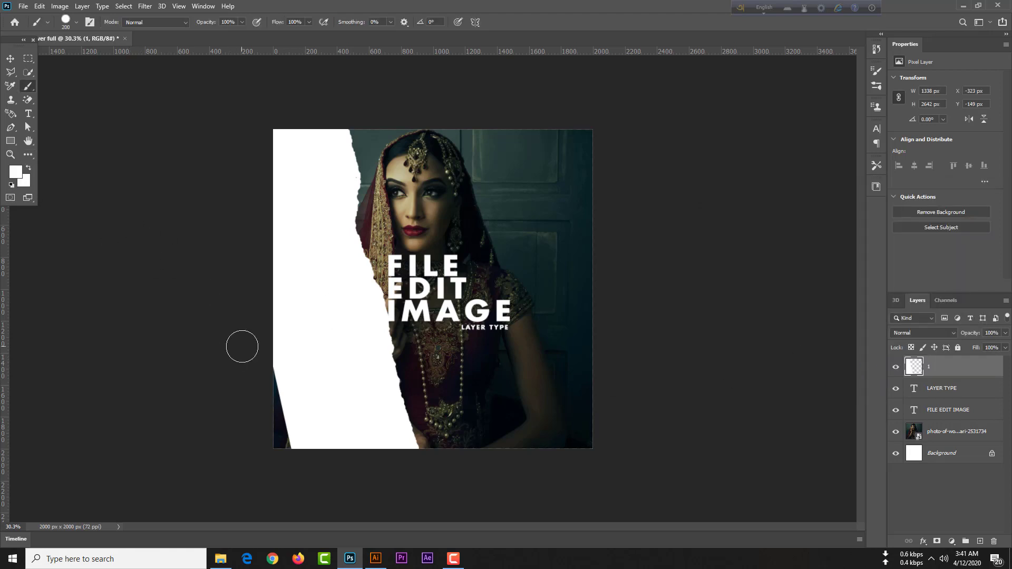
drag(264, 368, 311, 480)
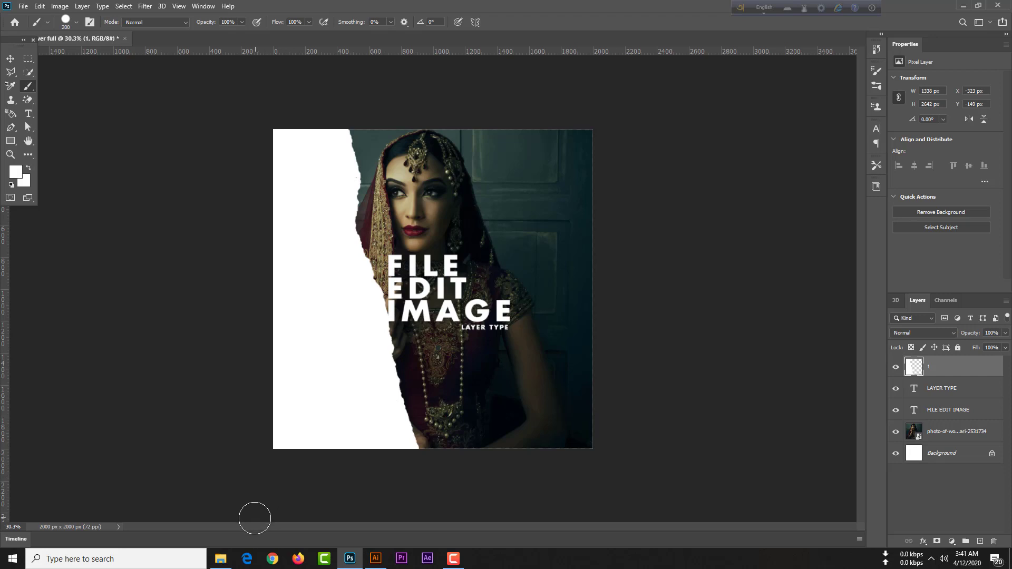
Place woman-in-black-full-zip-jacket-1034859.jpg from the Cover folder above the torn paper layer.
click(222, 558)
click(286, 99)
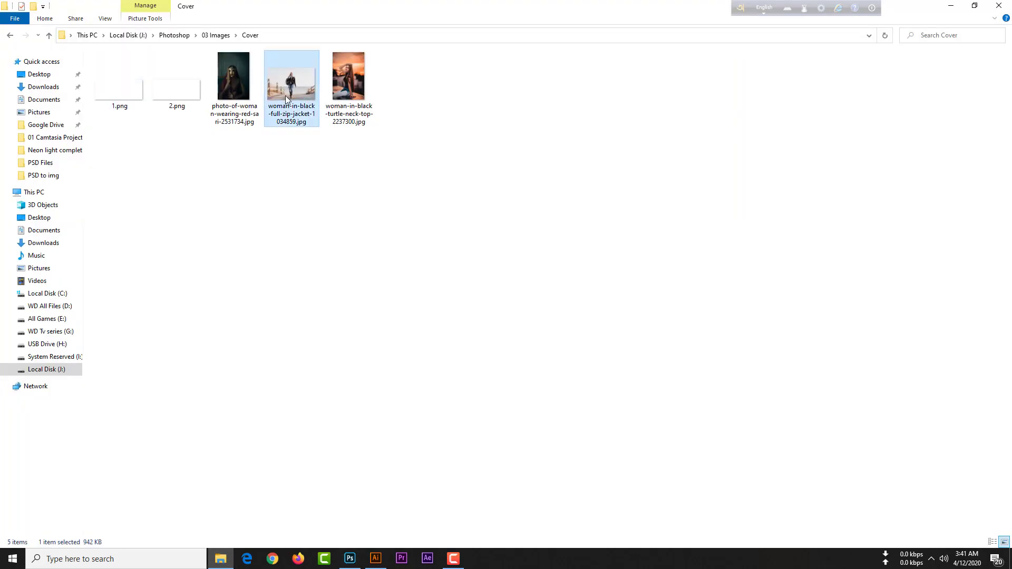
drag(296, 86, 317, 327)
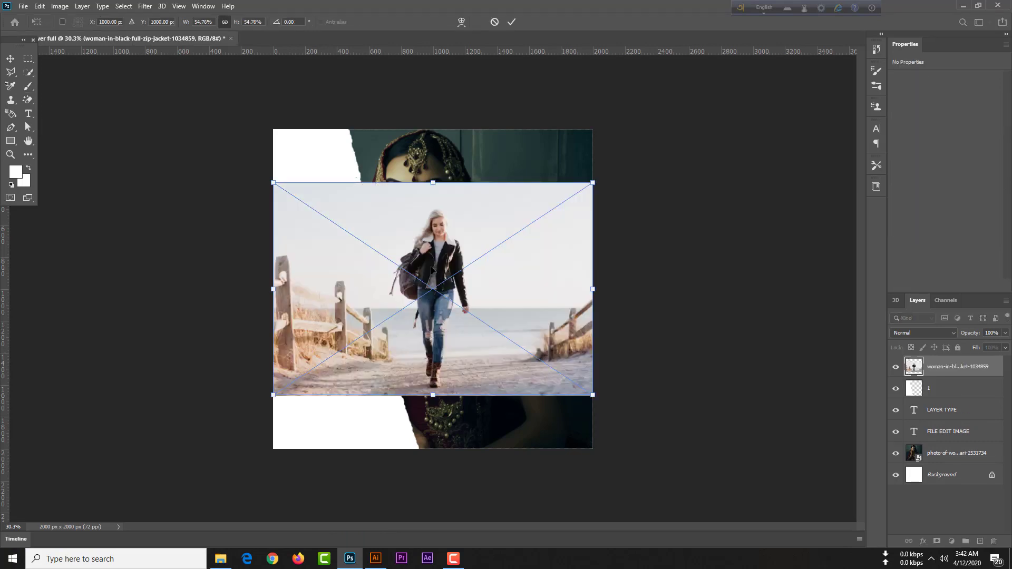
Scale the jacket photo to about 123.75% and position it so the walking woman stands over the torn paper at the left.
drag(428, 275, 295, 271)
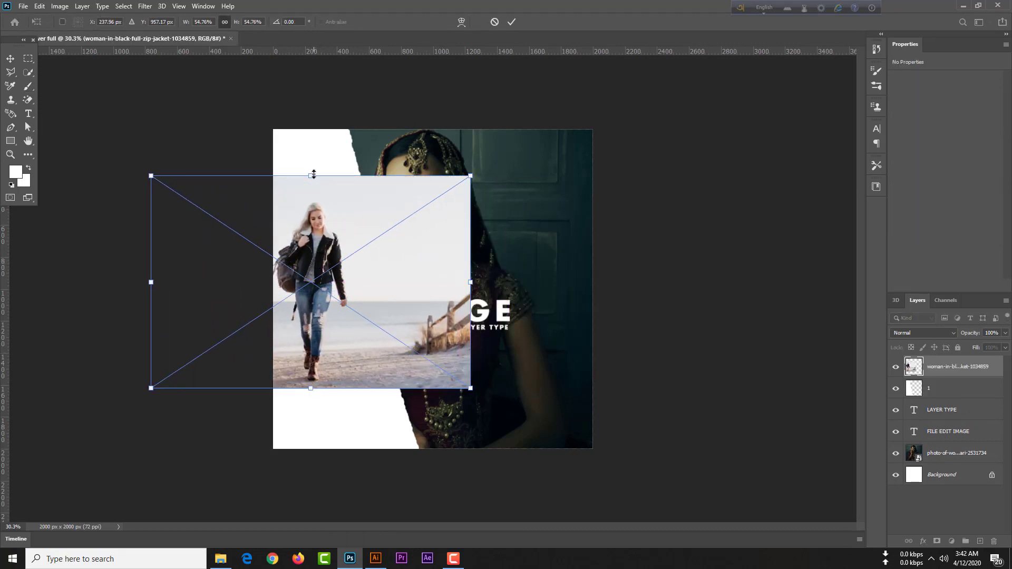
drag(311, 174, 311, 86)
drag(312, 389, 342, 561)
drag(395, 368, 368, 368)
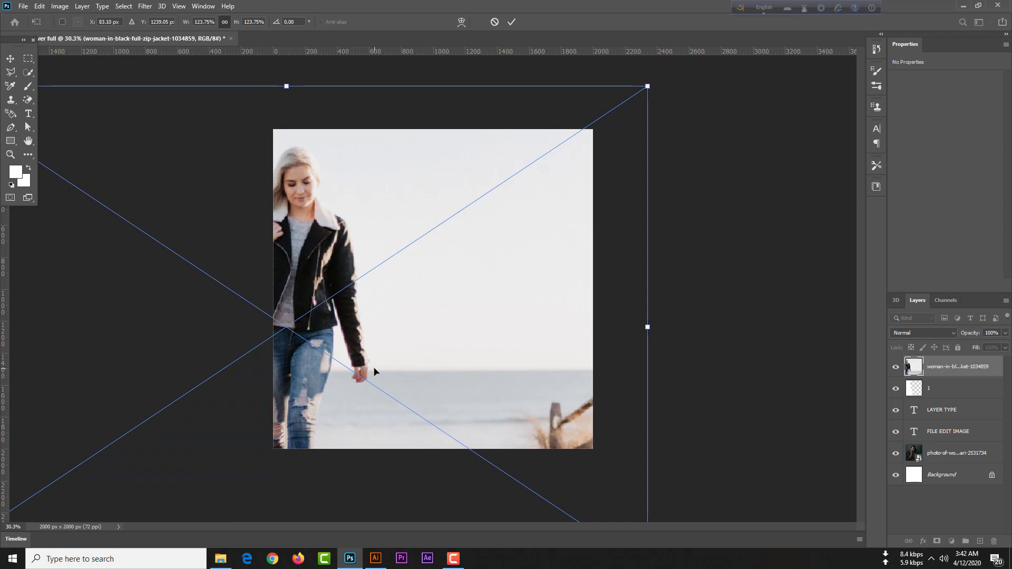
key(b)
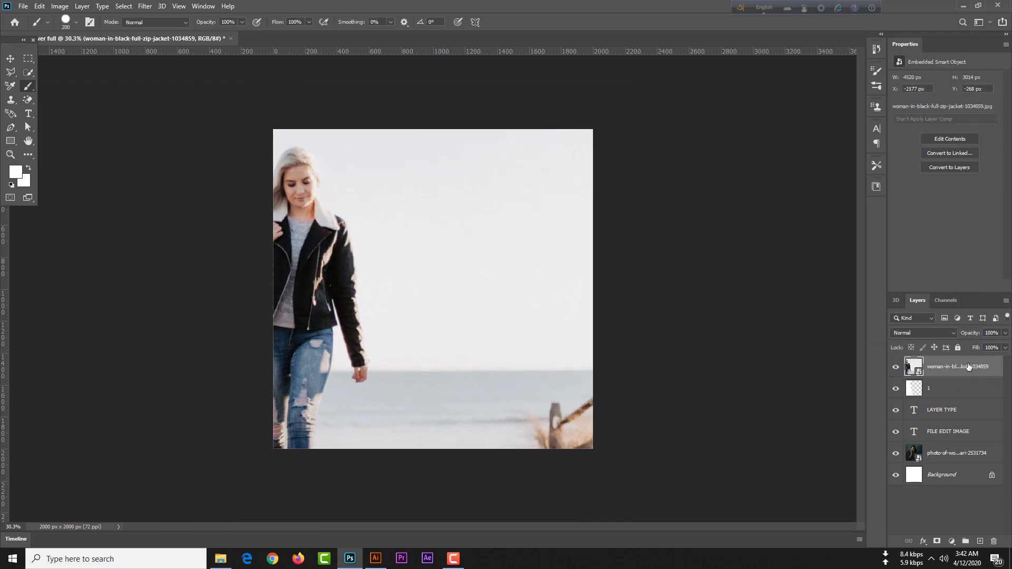
Clip the jacket photo to the torn paper layer with a clipping mask.
right_click(969, 367)
click(889, 328)
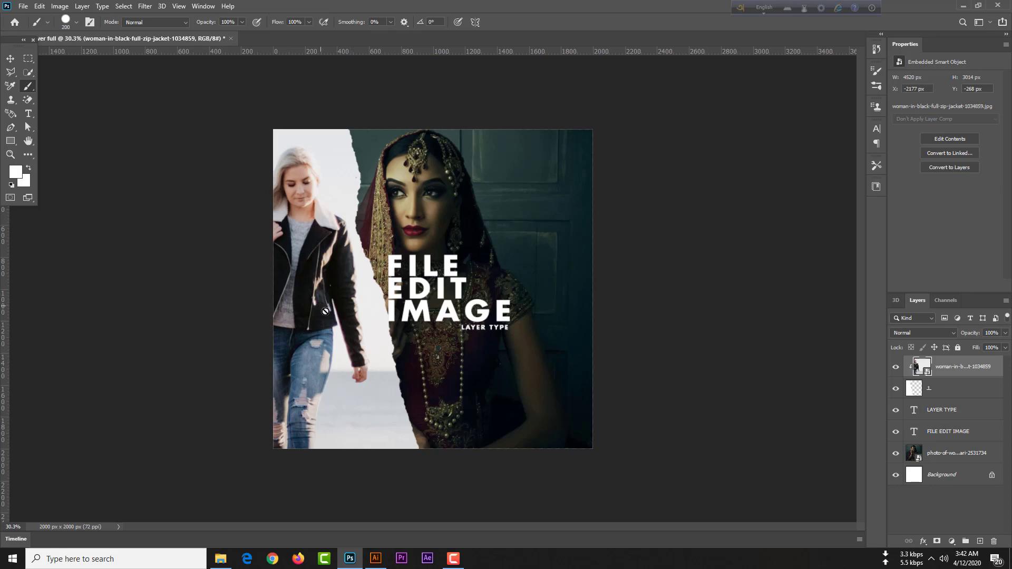
key(ctrl+minus)
scroll(370, 329, up, 1)
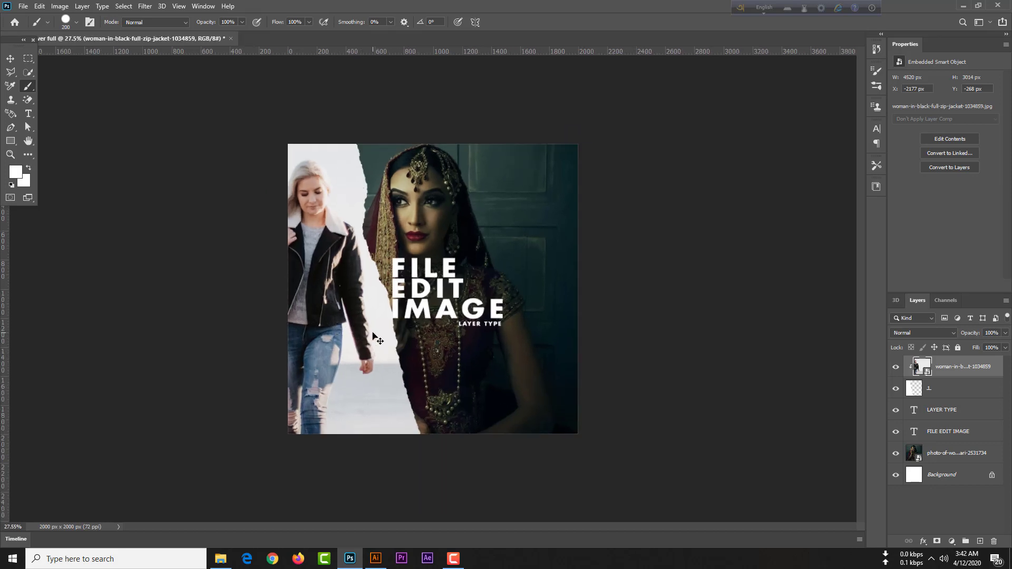
Duplicate torn paper layer 1 and offset the lower original slightly right and down to expose a white torn edge beside the jacket photo.
click(944, 390)
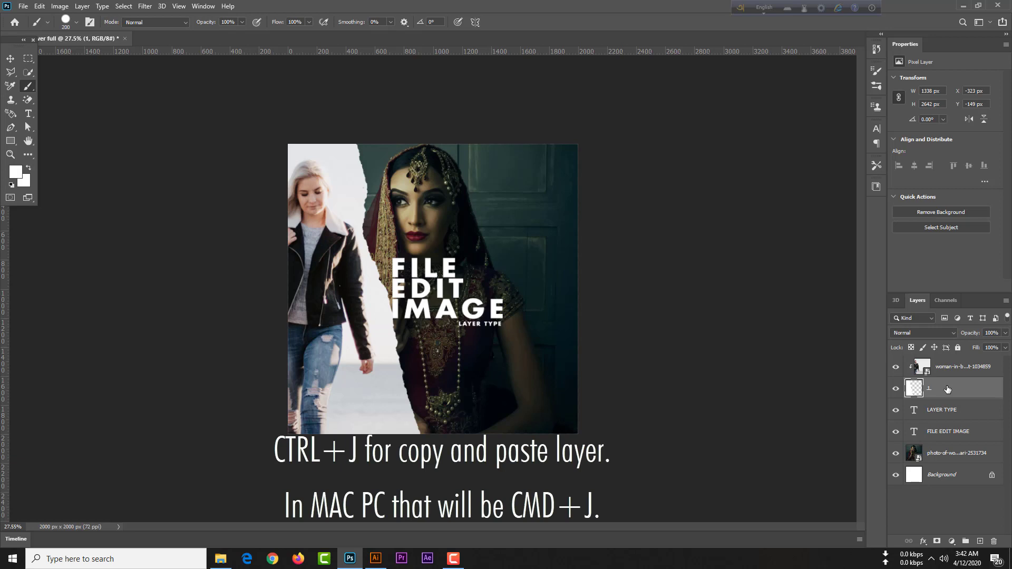
key(ctrl+j)
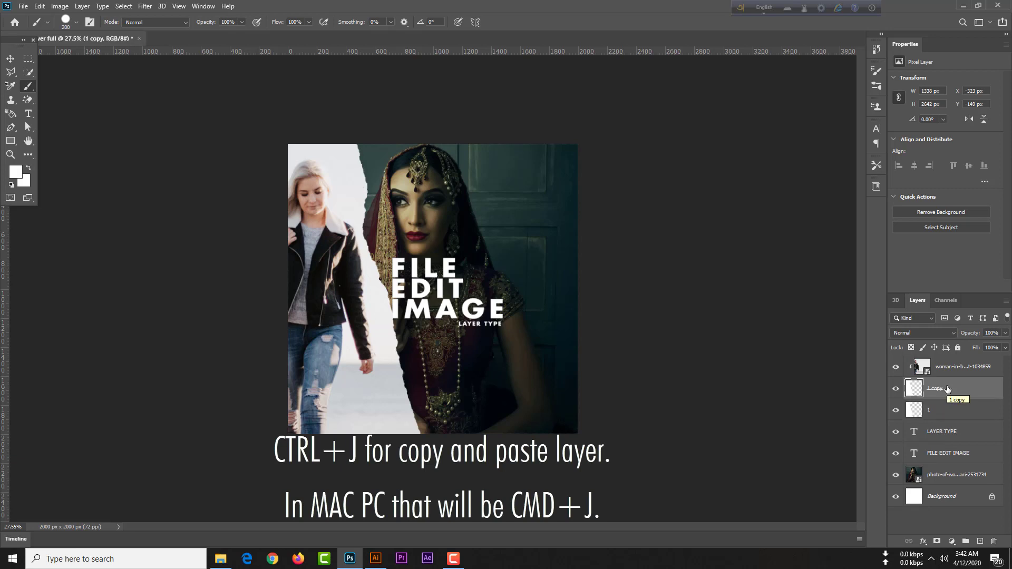
click(949, 413)
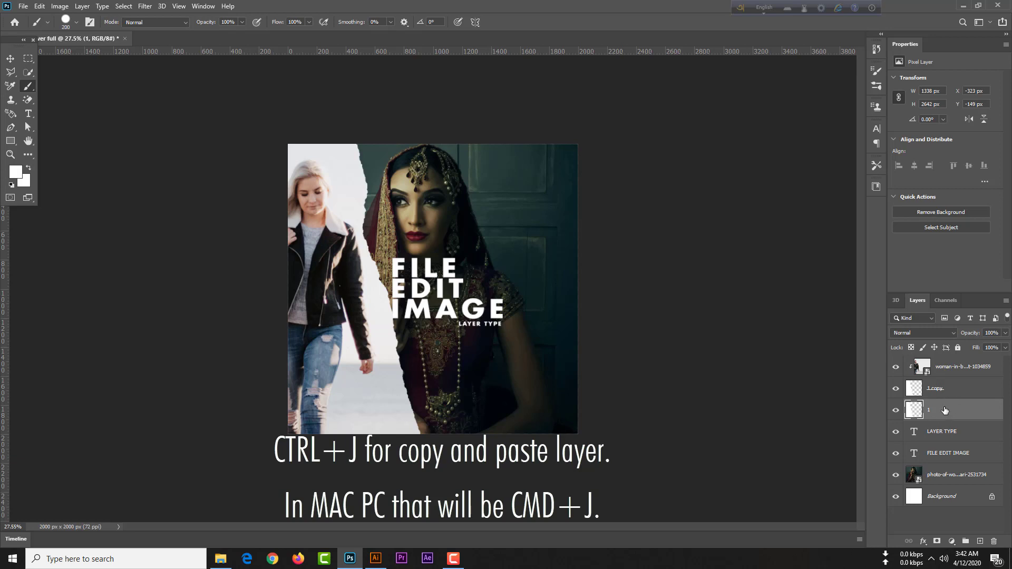
click(11, 59)
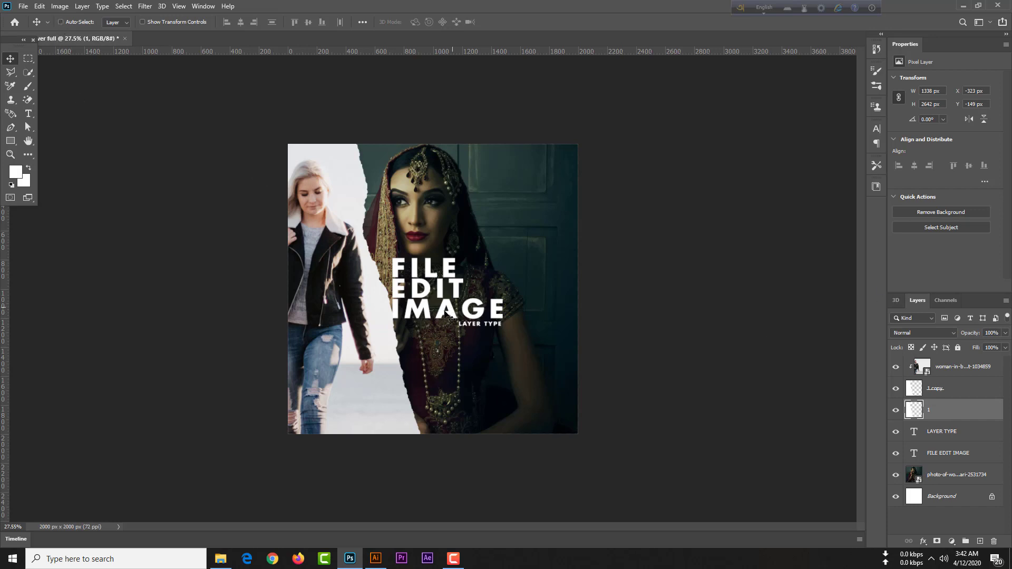
drag(397, 312, 402, 312)
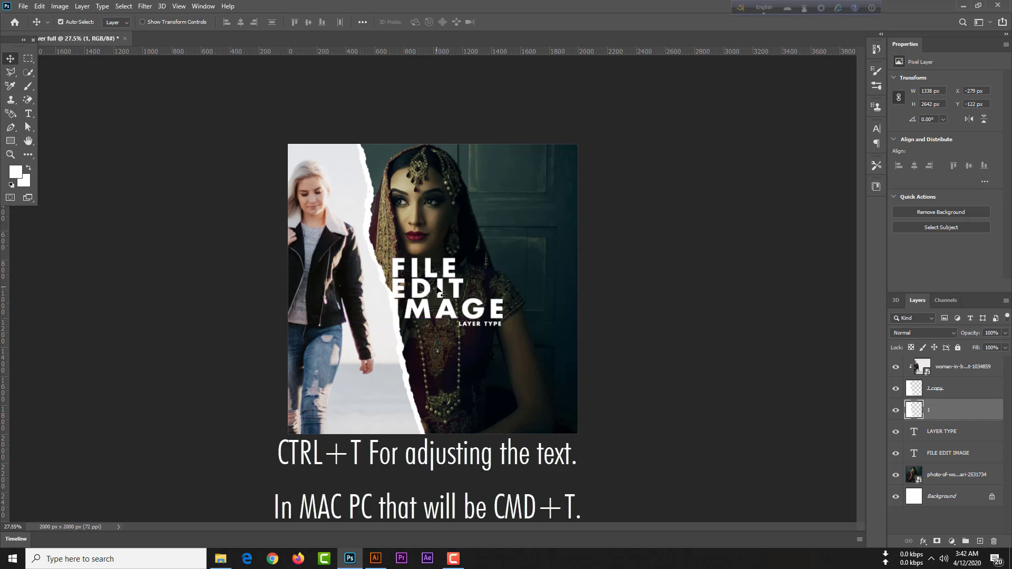
Warp the lower torn paper layer by pulling its upper-right corner far above the canvas and bending its top edge upward.
key(ctrl+t)
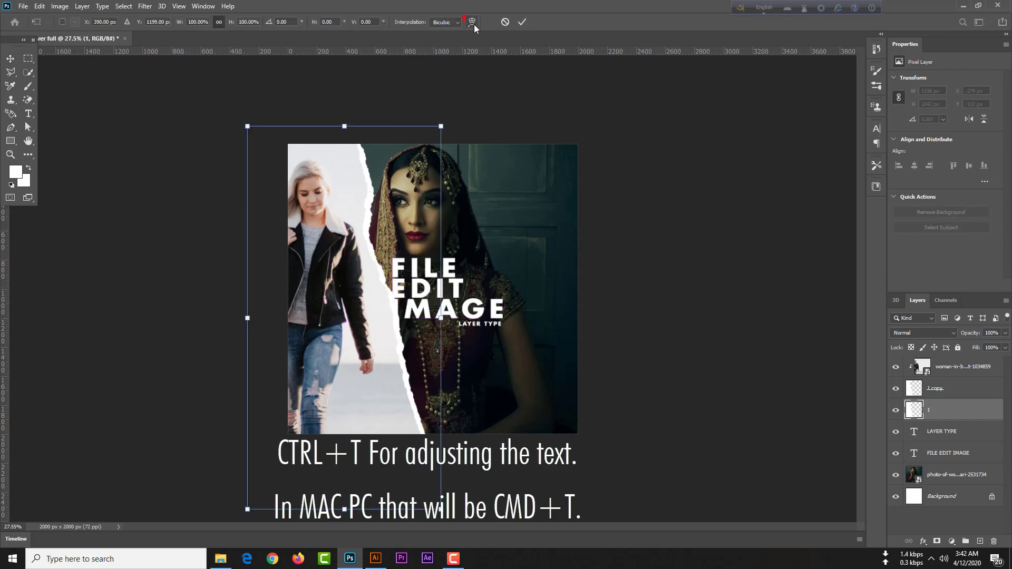
click(472, 24)
drag(441, 126, 453, 8)
drag(377, 128, 371, 99)
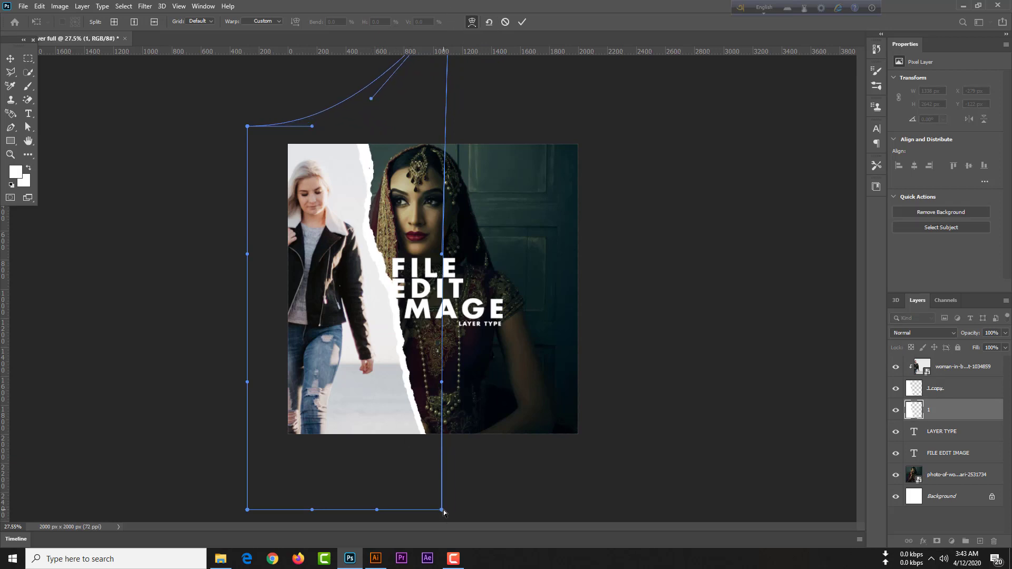
Stretch the warp's lower-right corner outward, bend its right side to widen the white torn edge near the canvas bottom, and apply the warp.
drag(444, 512, 477, 526)
key(ctrl+minus)
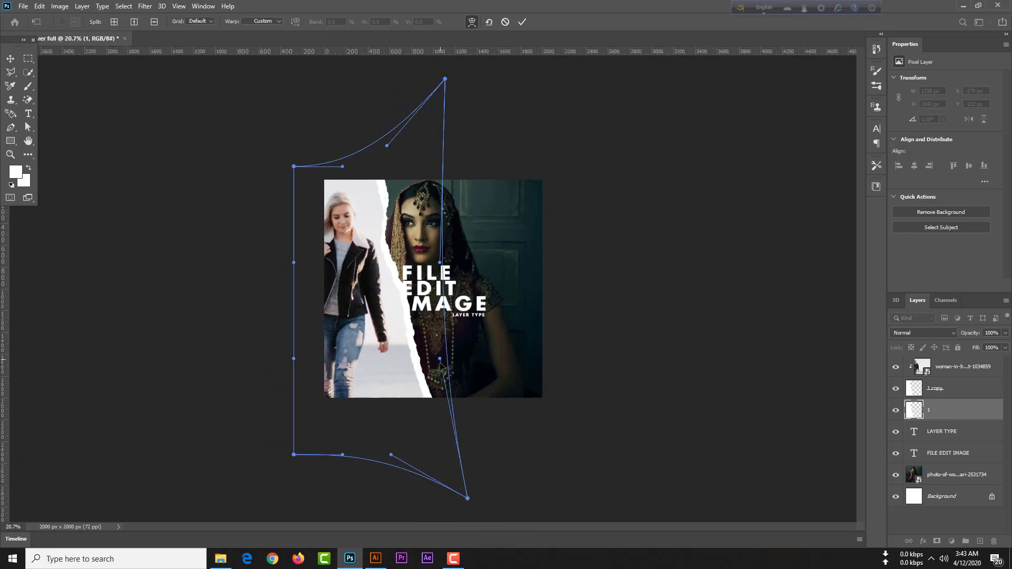
drag(442, 363, 442, 435)
scroll(508, 360, up, 4)
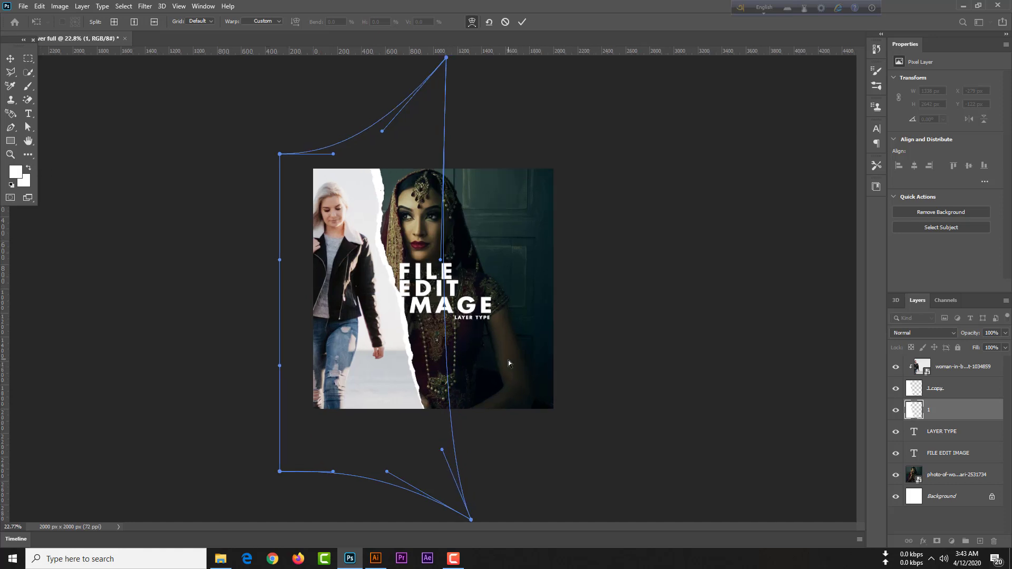
scroll(490, 435, down, 7)
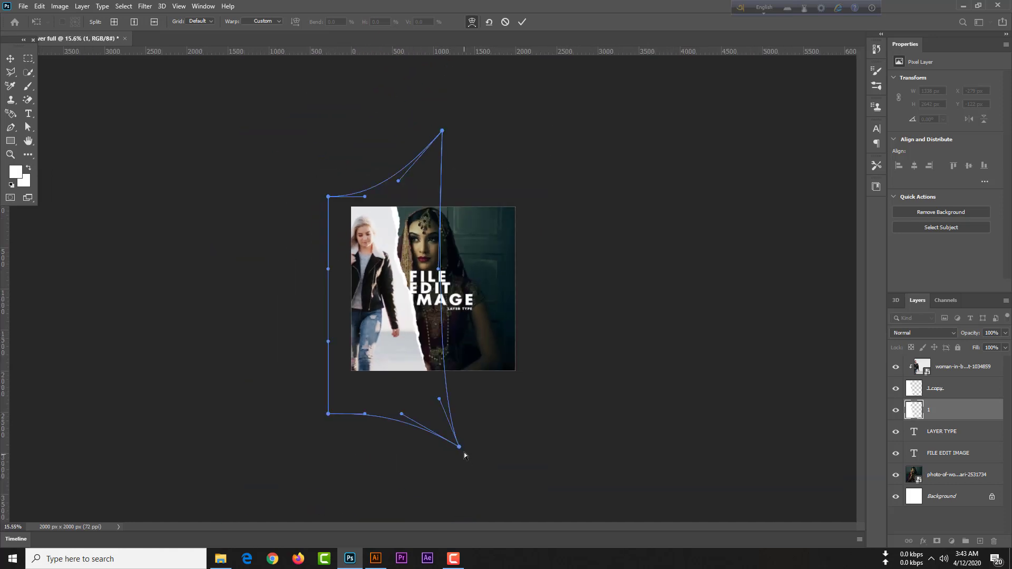
drag(461, 447, 503, 420)
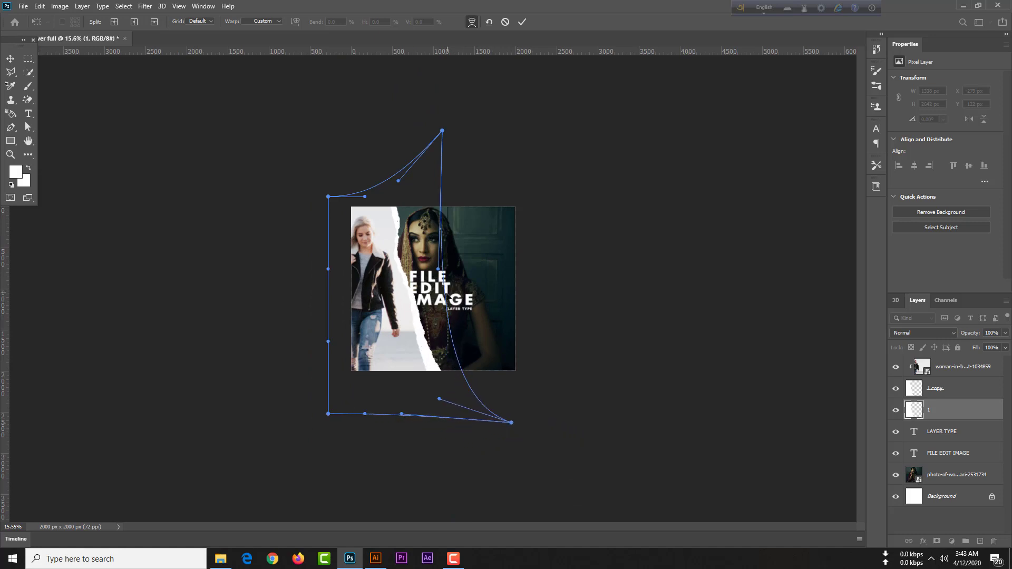
drag(445, 299, 435, 302)
scroll(536, 311, up, 6)
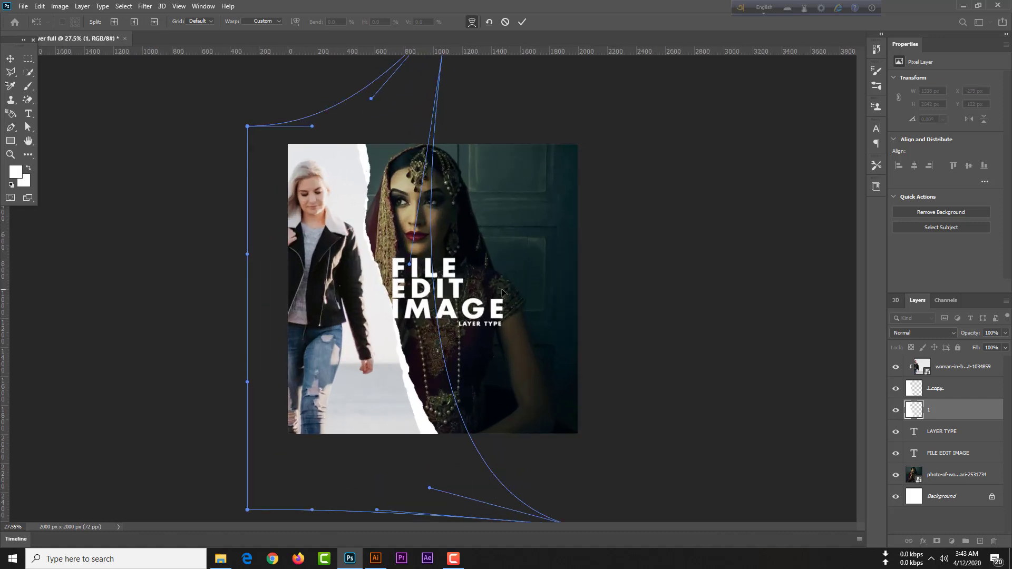
key(Return)
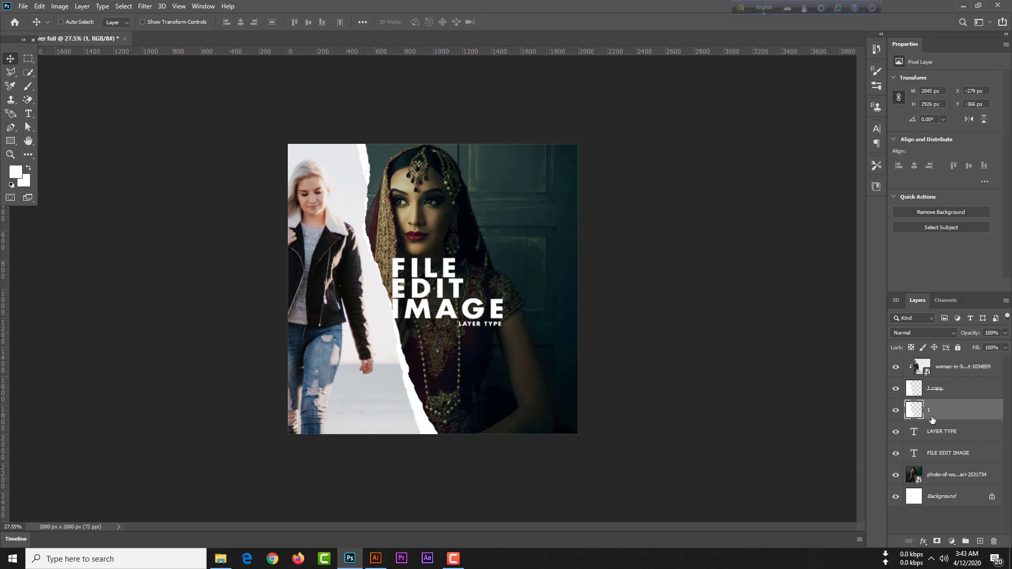
Add a Drop Shadow with Normal blend mode and colour 000000 to the lower torn paper layer 1.
scroll(362, 253, up, 5)
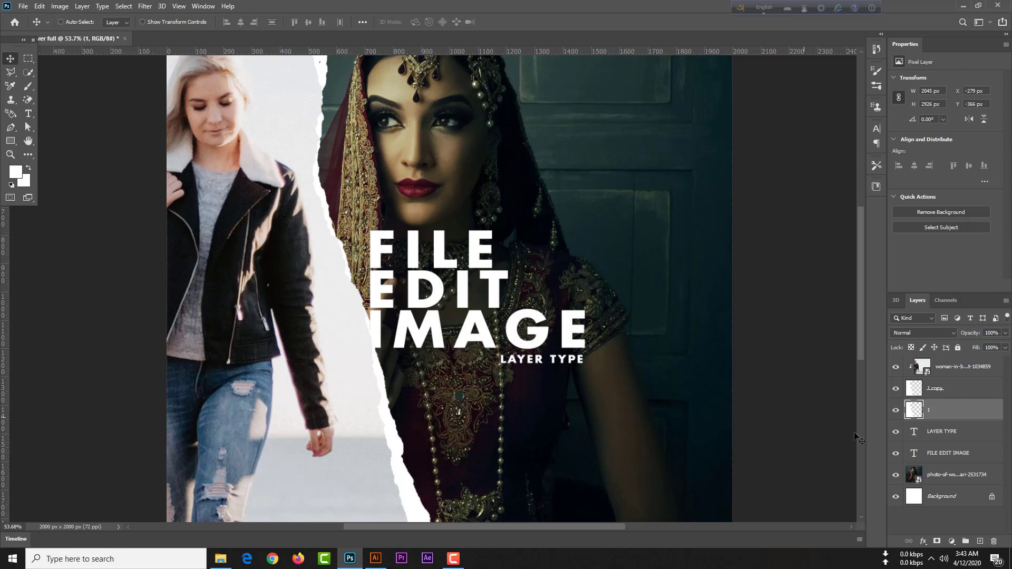
click(923, 542)
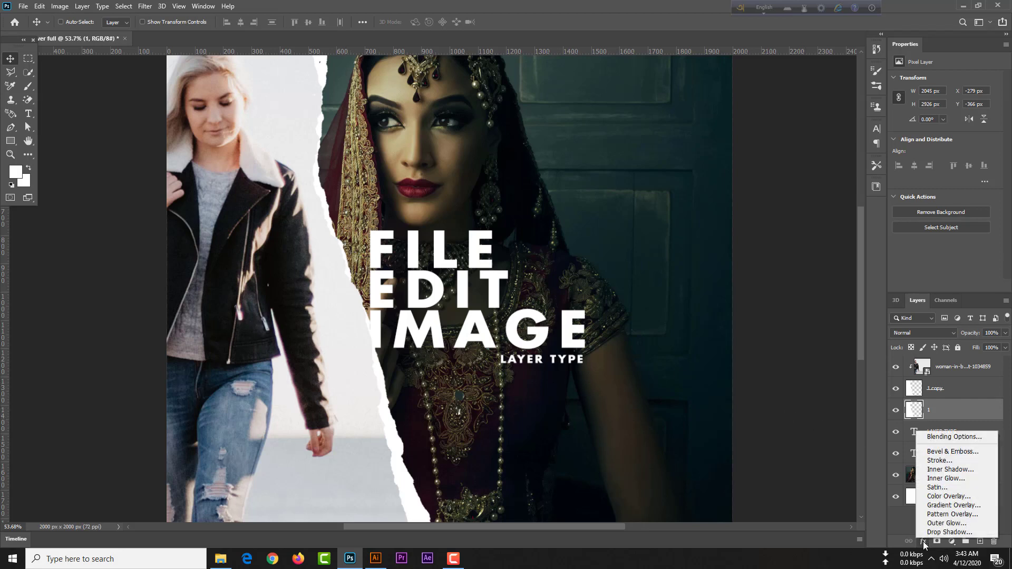
click(923, 543)
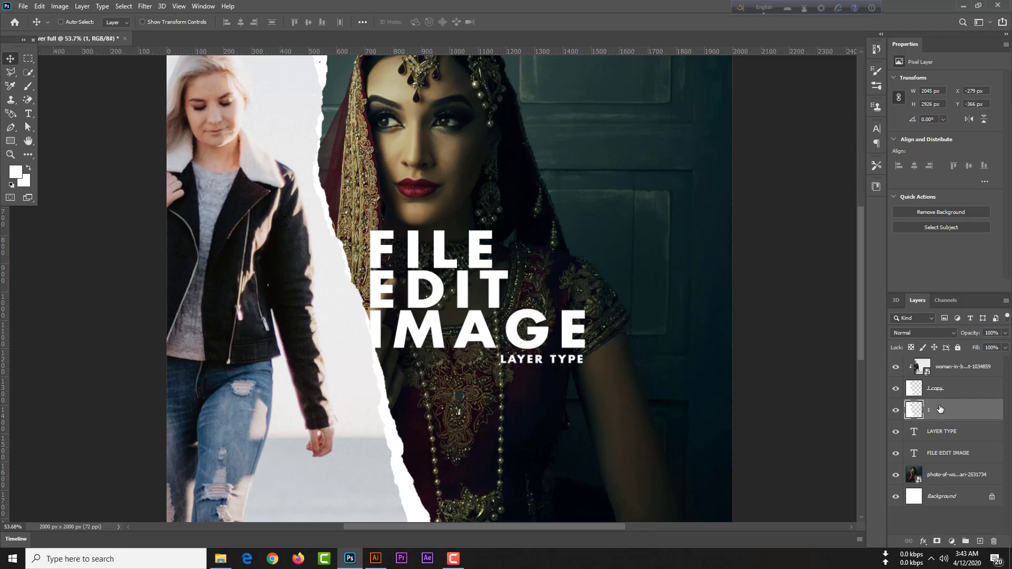
click(921, 536)
click(923, 540)
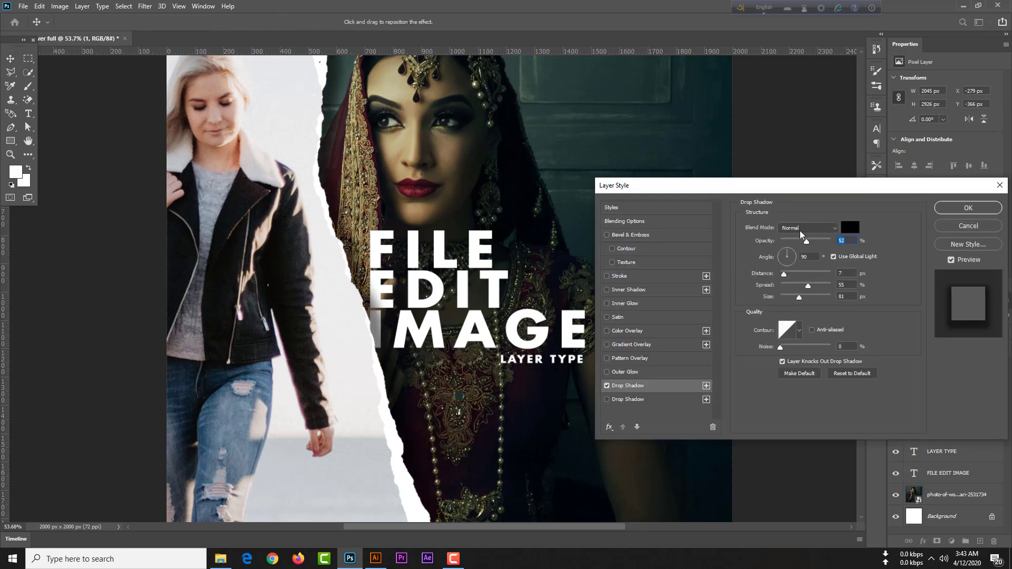
click(801, 231)
click(855, 232)
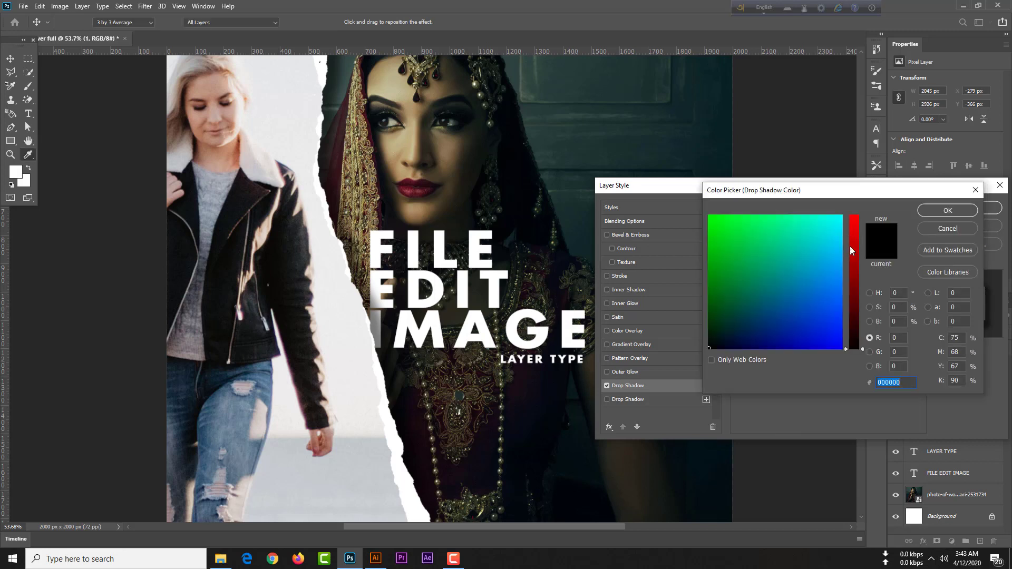
click(948, 211)
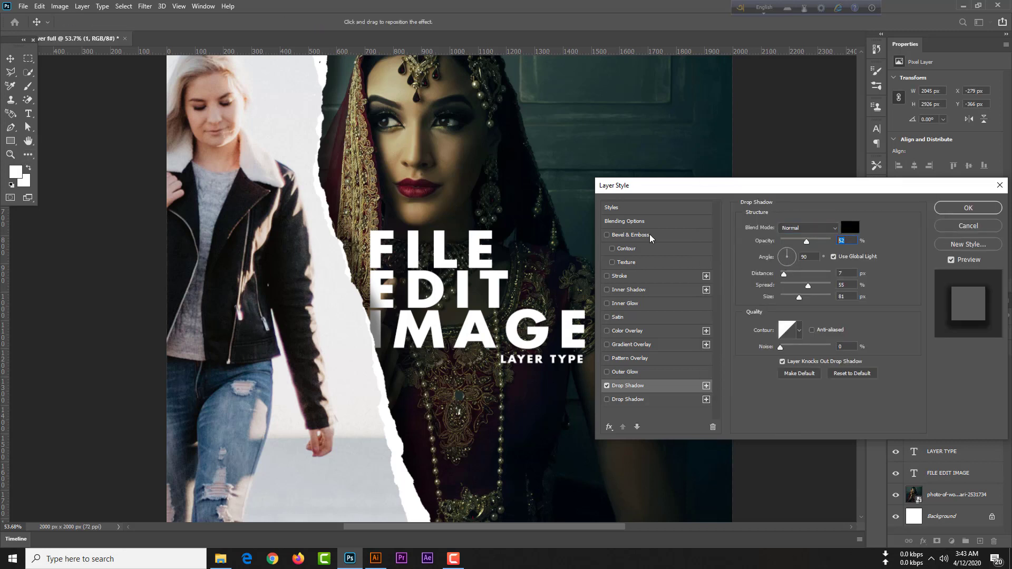
Set the drop shadow to 50% opacity, 90° angle, 12 px distance, 63% spread and 87 px size, and apply it.
text(50)
drag(787, 276, 801, 306)
click(786, 255)
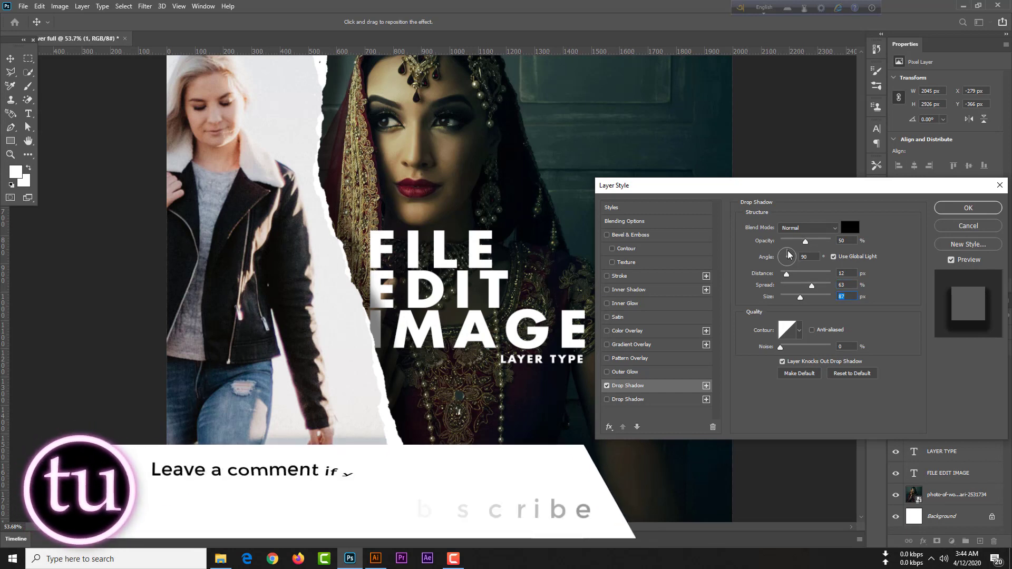
mouse_move(786, 254)
mouse_down()
mouse_move(777, 260)
mouse_move(794, 267)
mouse_move(787, 244)
mouse_up()
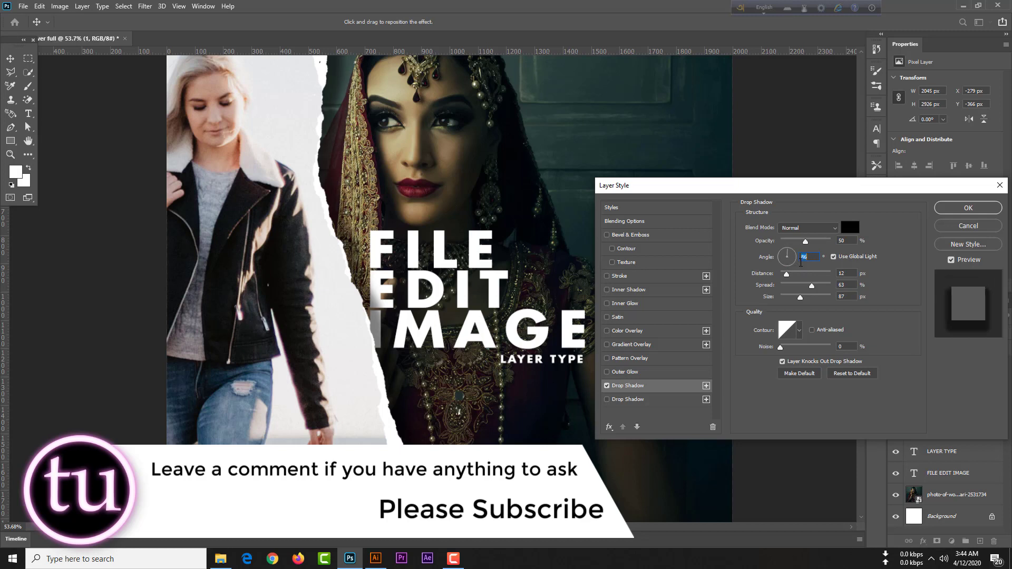
text(90)
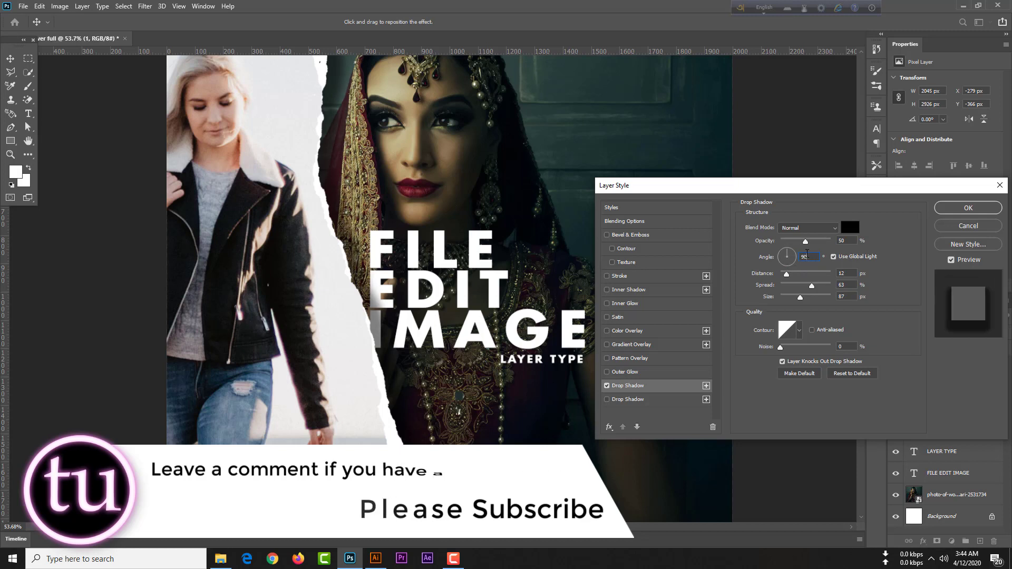
key(Return)
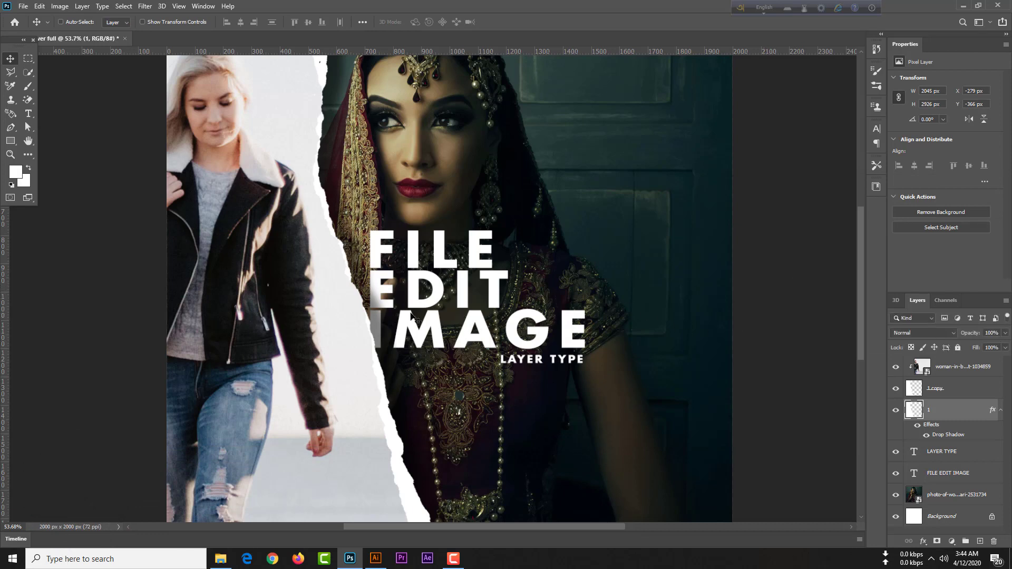
Add the text PHOTOSHOP above the jacket photo layer, near the bottom of the torn paper area.
key(ctrl+minus)
key(ctrl+minus)
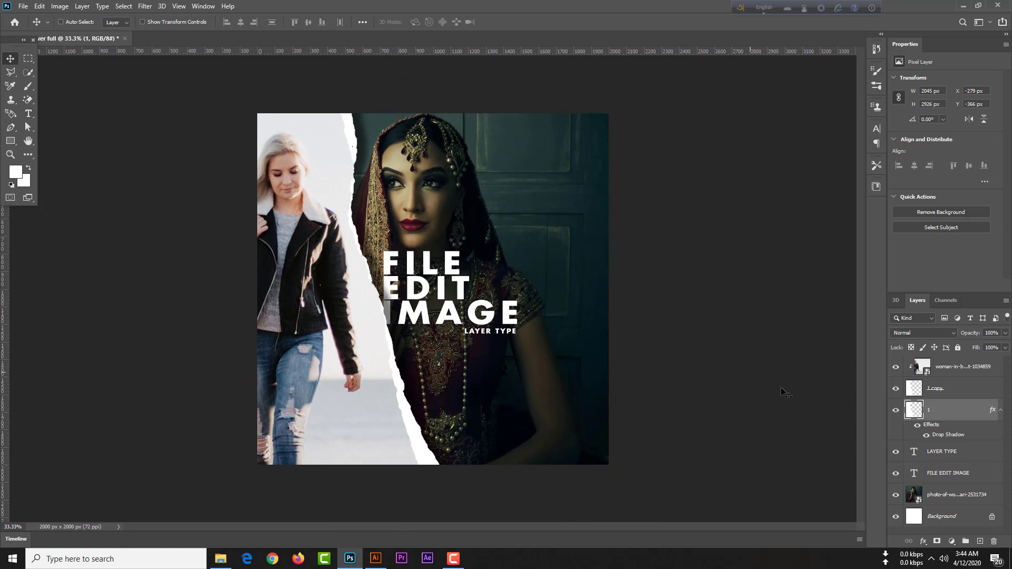
scroll(784, 390, up, 1)
click(954, 366)
click(28, 114)
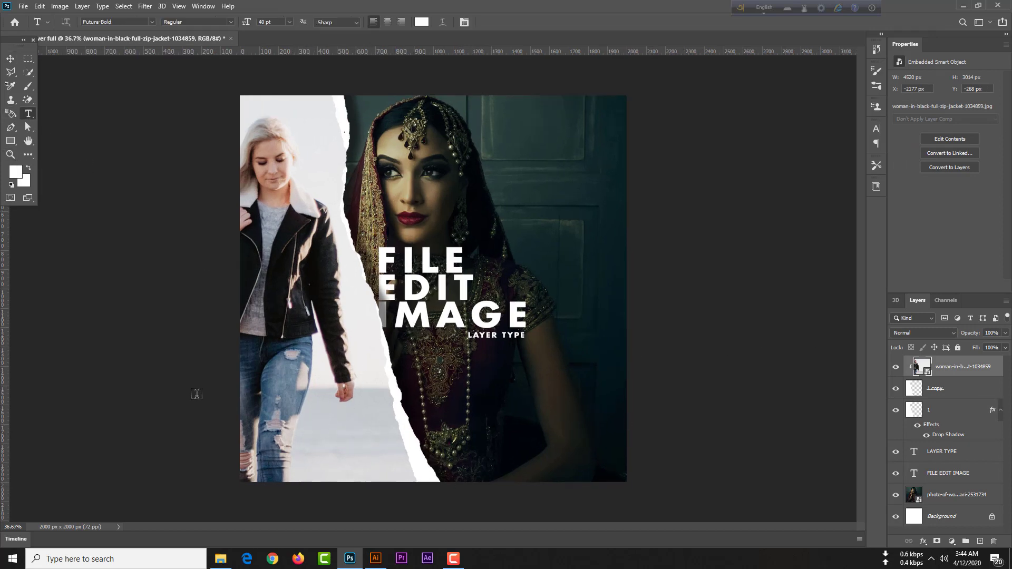
click(296, 457)
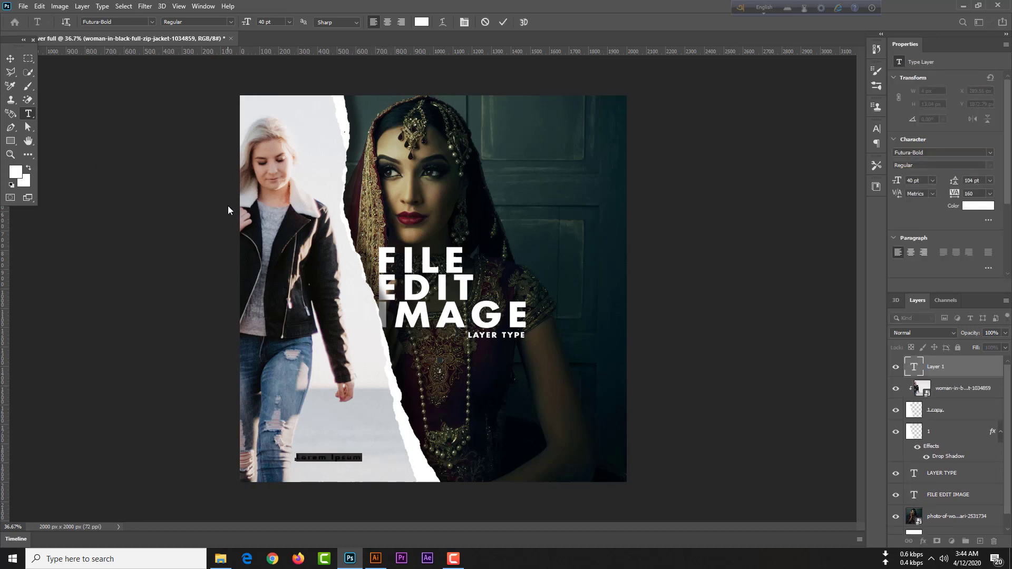
text(PHOTOSHOP)
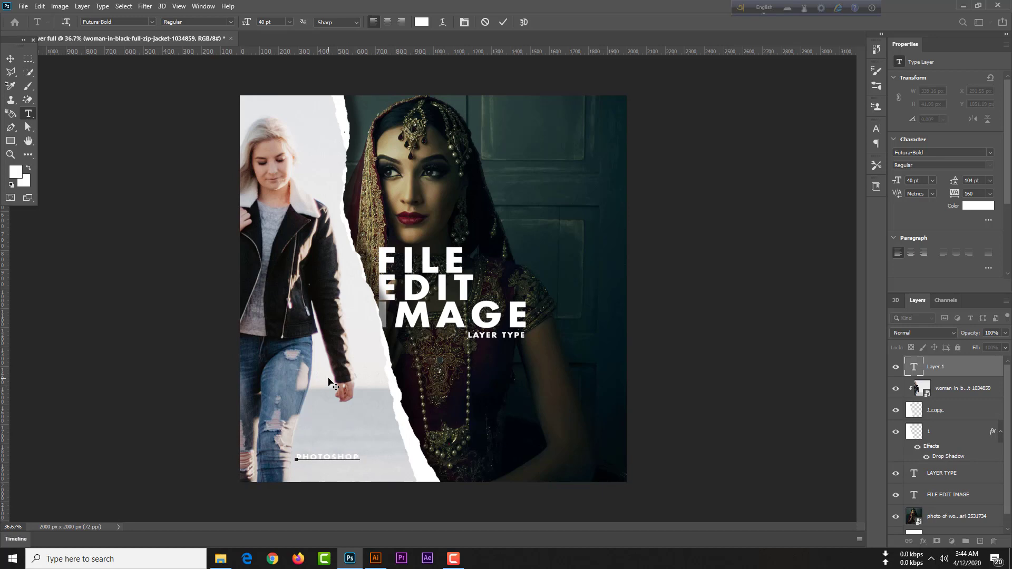
Set the tracking of the whole PHOTOSHOP text to 0 and commit the text.
key(ctrl+a)
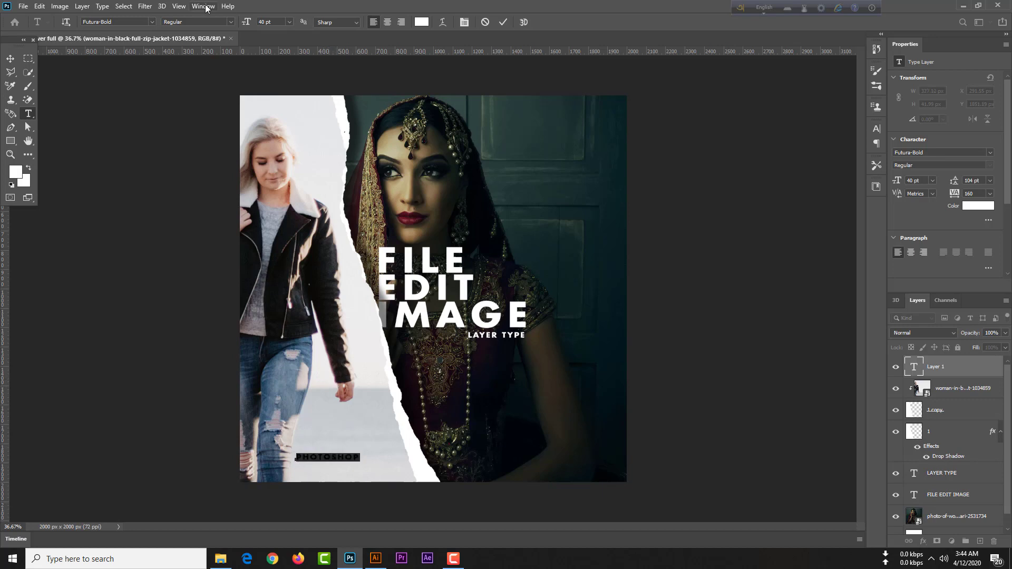
click(204, 6)
click(242, 129)
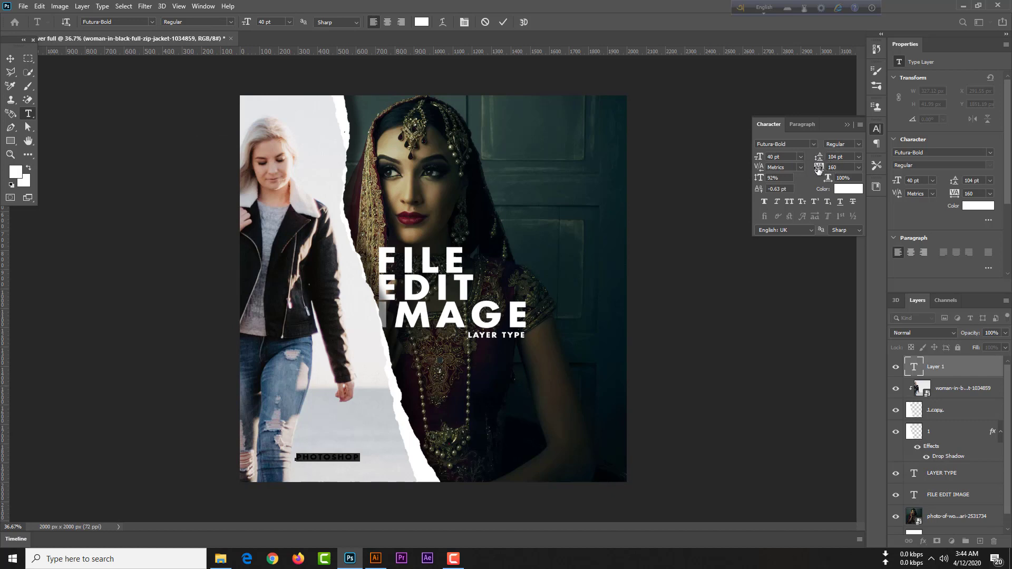
drag(820, 169, 816, 169)
text(00)
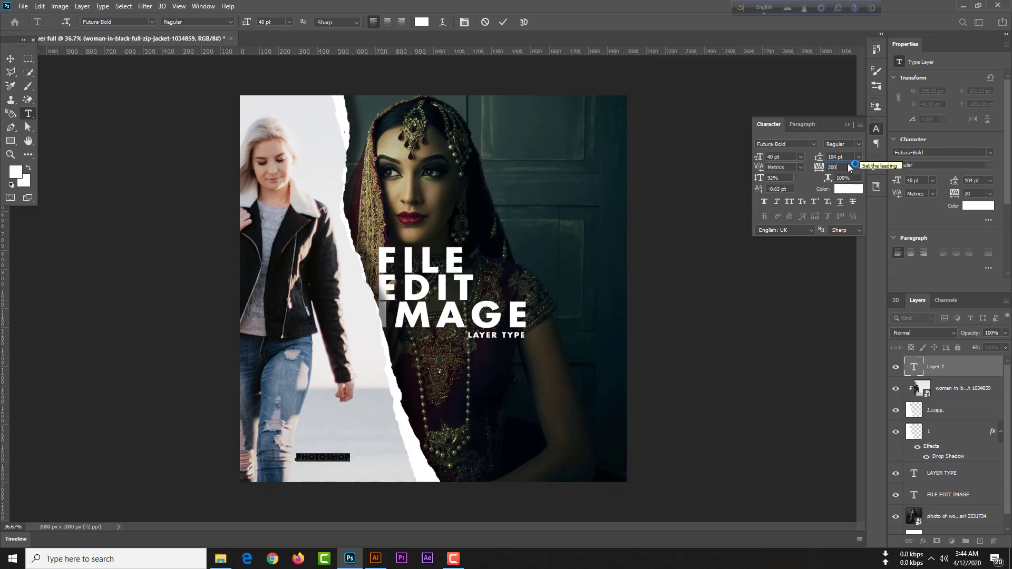
key(Return)
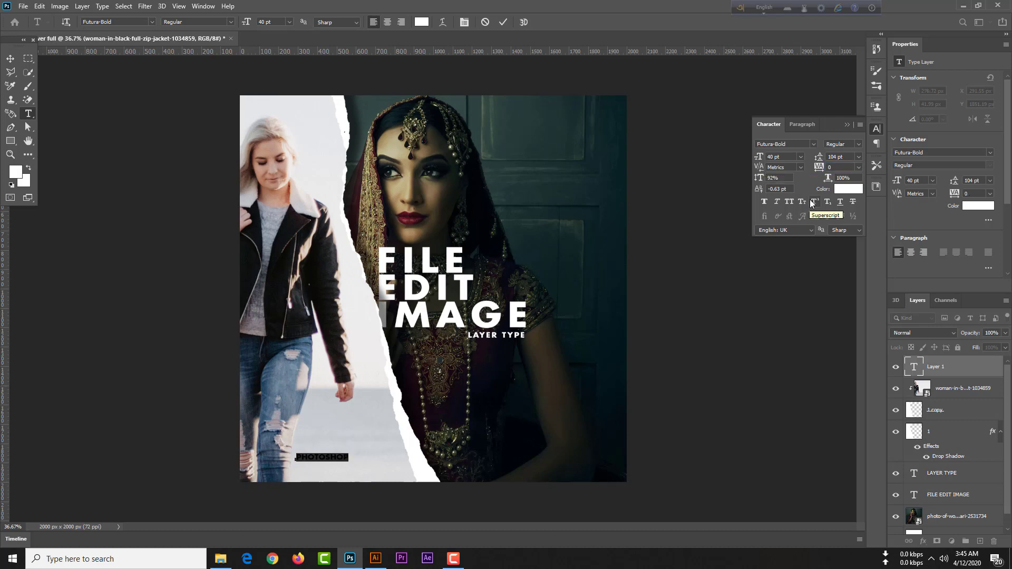
click(845, 125)
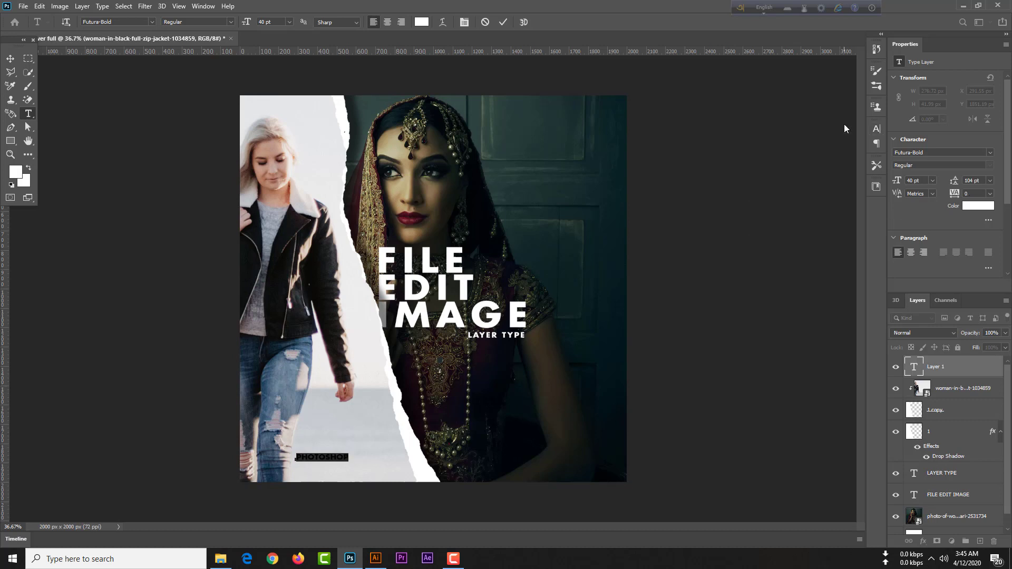
click(10, 58)
Hide the rulers and delete the PHOTOSHOP text layer.
key(ctrl+r)
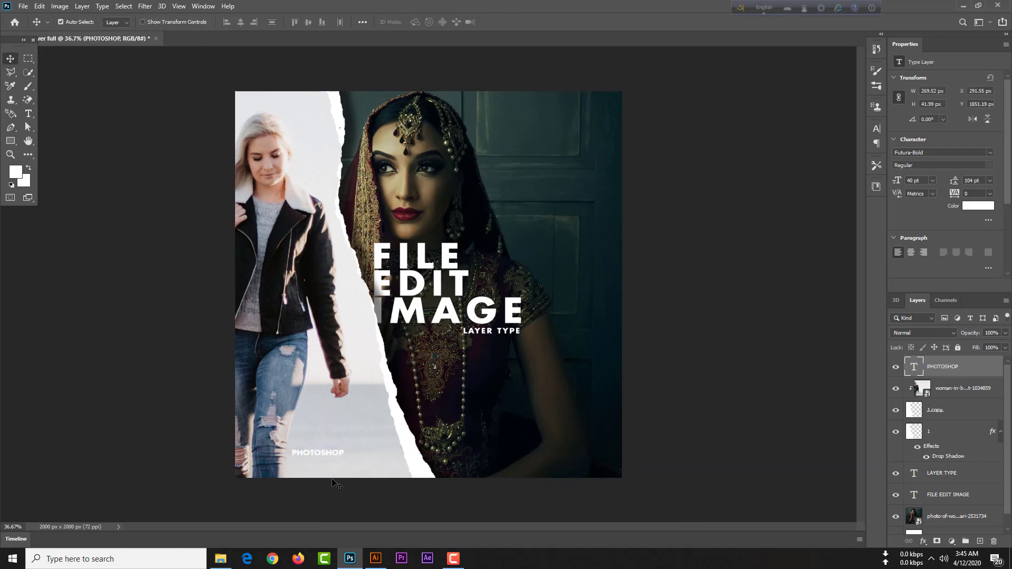
key(Delete)
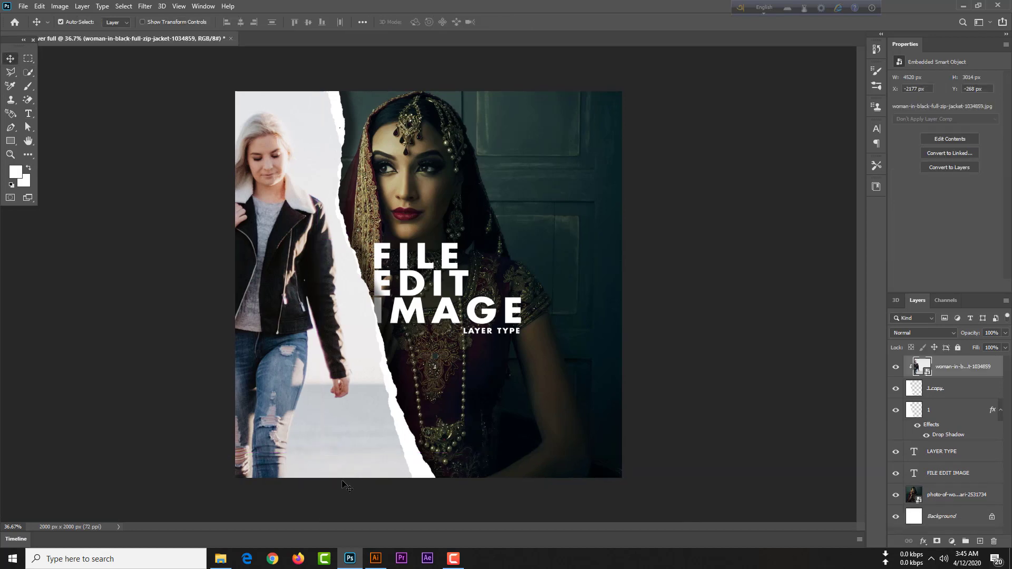
key(ctrl+plus)
key(ctrl+minus)
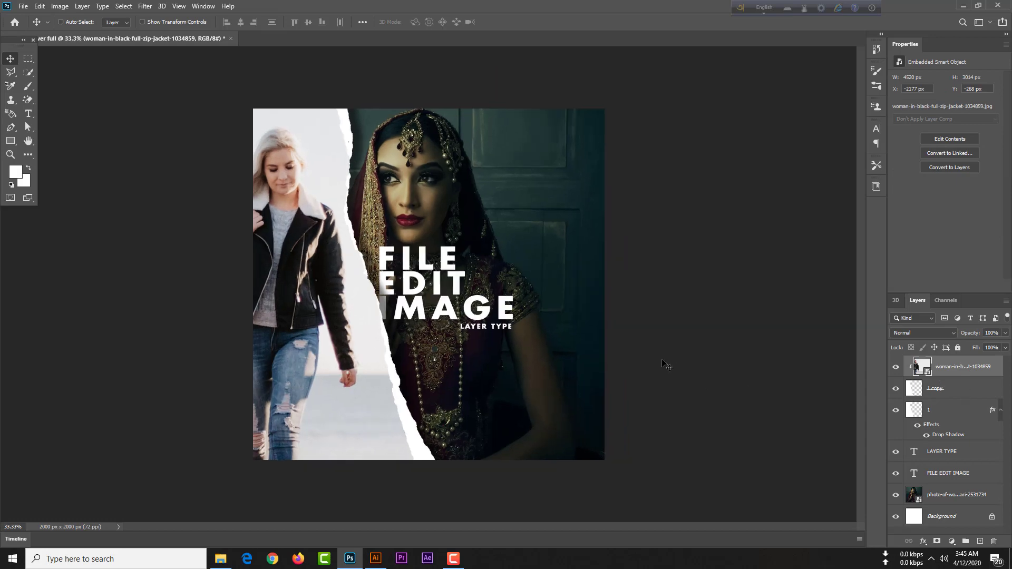
Fit the cover in the window and restore the drop shadow and the PHOTOSHOP text layer by stepping through the edit history.
key(ctrl+0)
key(ctrl+z)
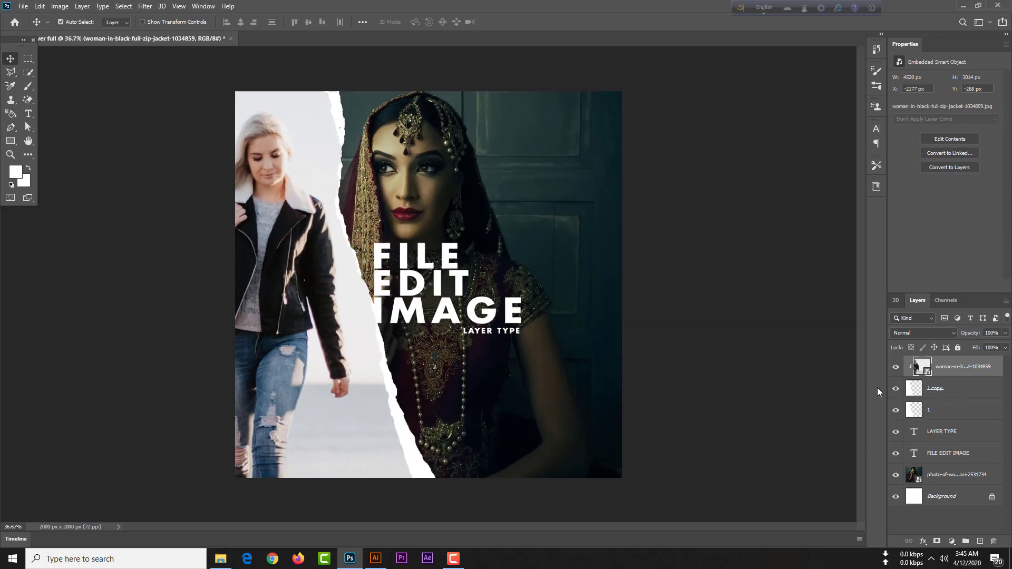
click(38, 6)
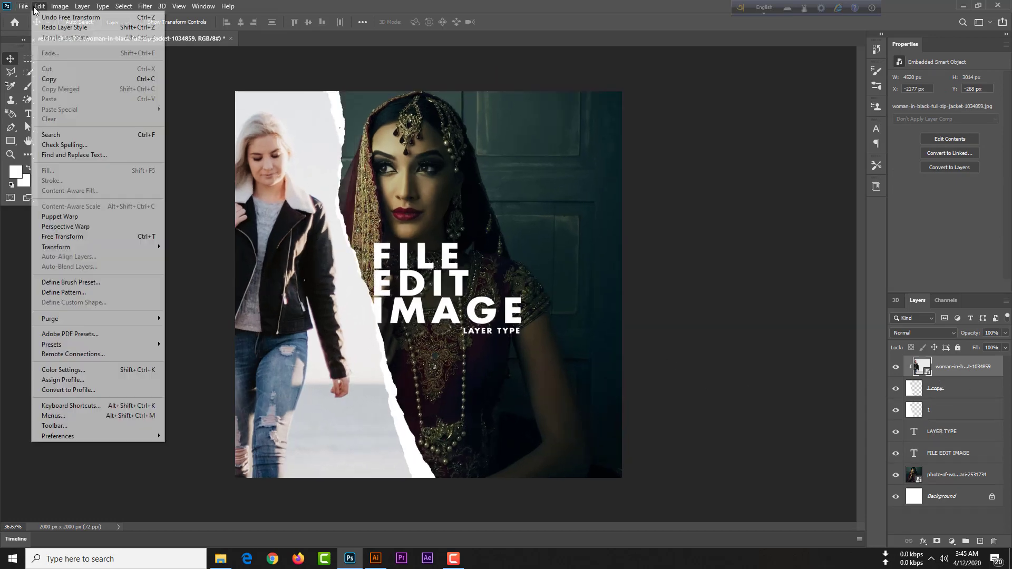
click(55, 27)
click(41, 7)
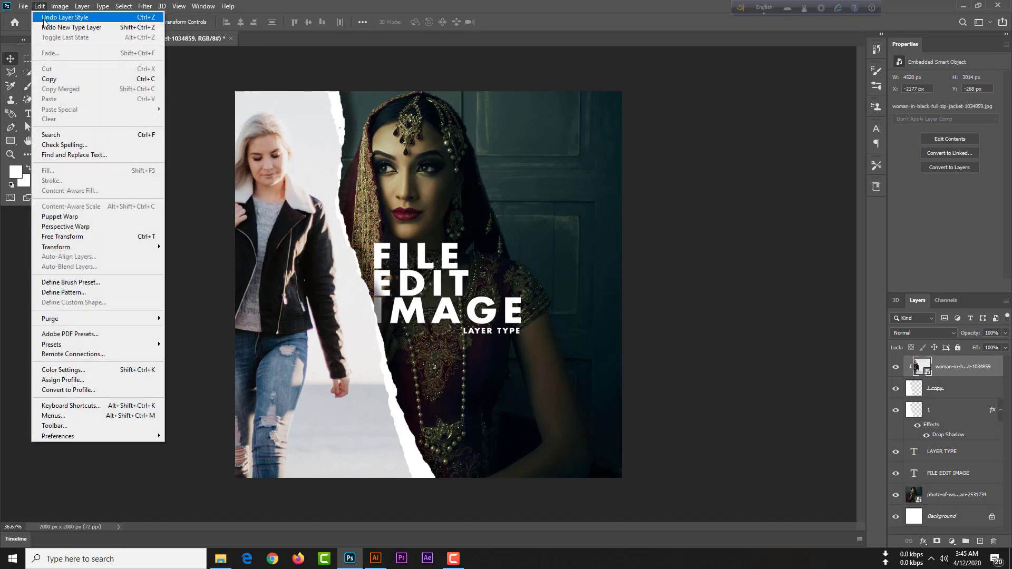
click(44, 28)
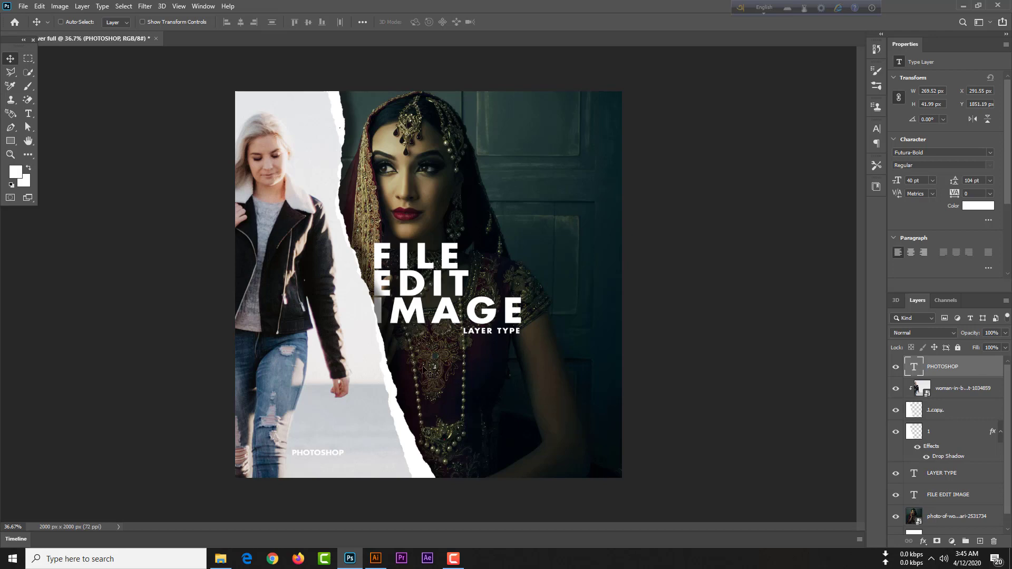
Scale the PHOTOSHOP text to about 625% near the cover's bottom edge and clip it to the torn paper.
key(ctrl+t)
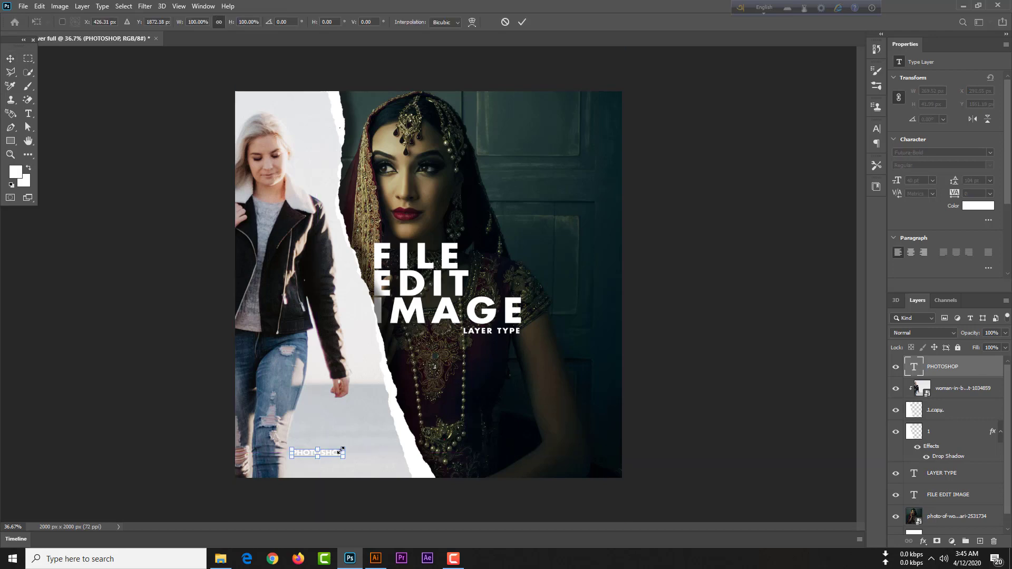
drag(342, 451, 612, 432)
drag(343, 433, 287, 447)
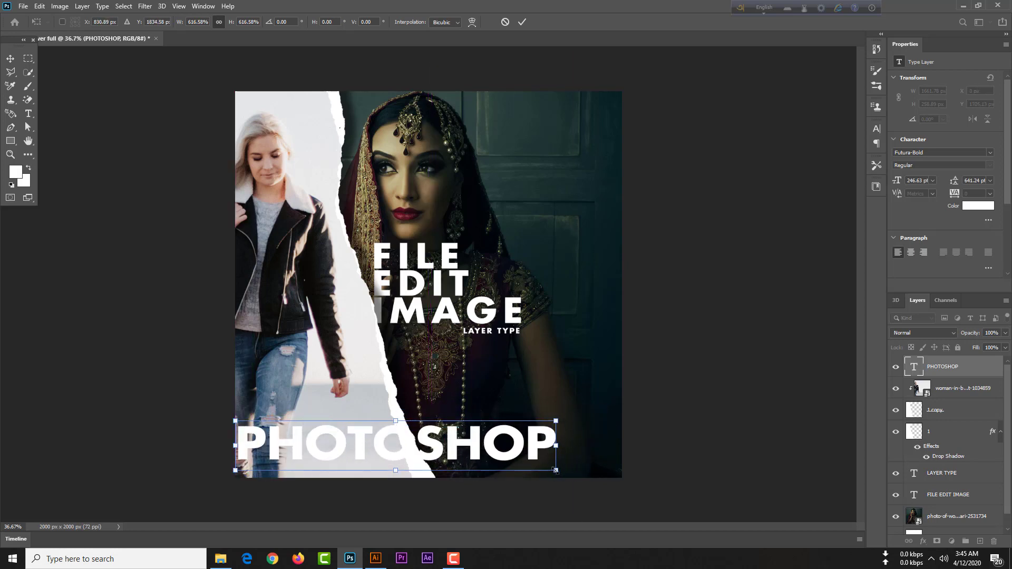
drag(555, 470, 611, 479)
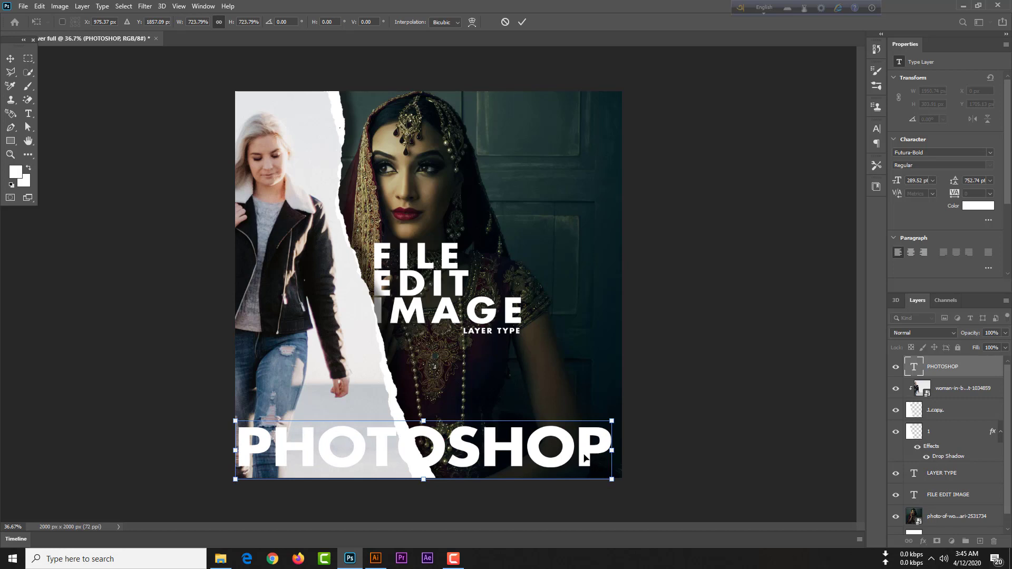
drag(612, 421, 567, 445)
key(Return)
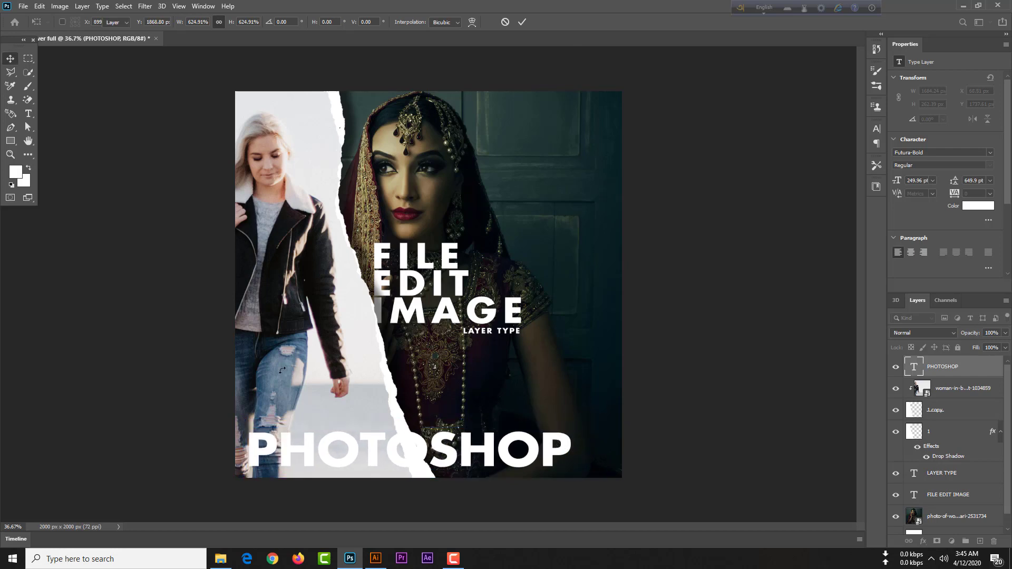
click(82, 6)
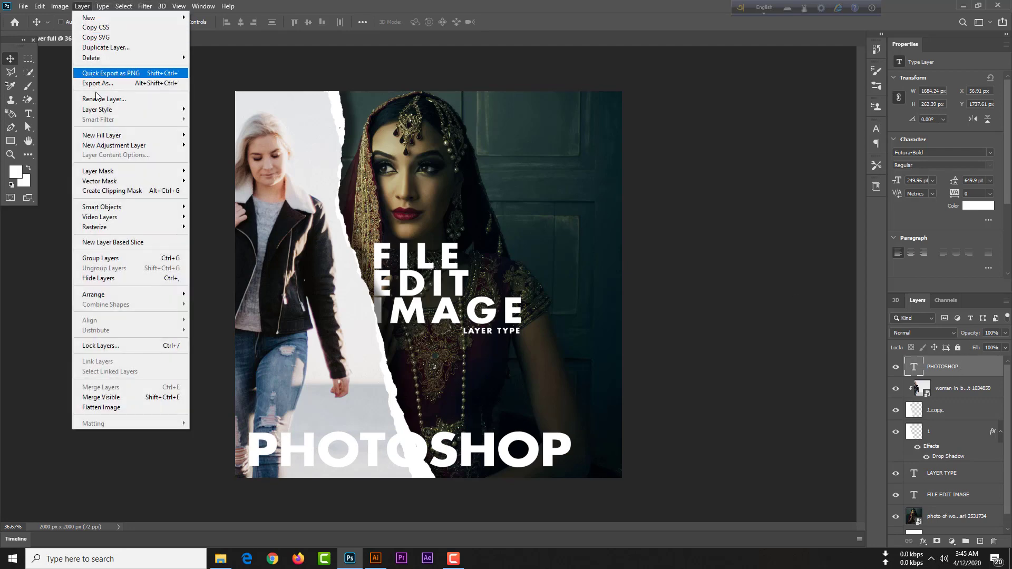
click(118, 192)
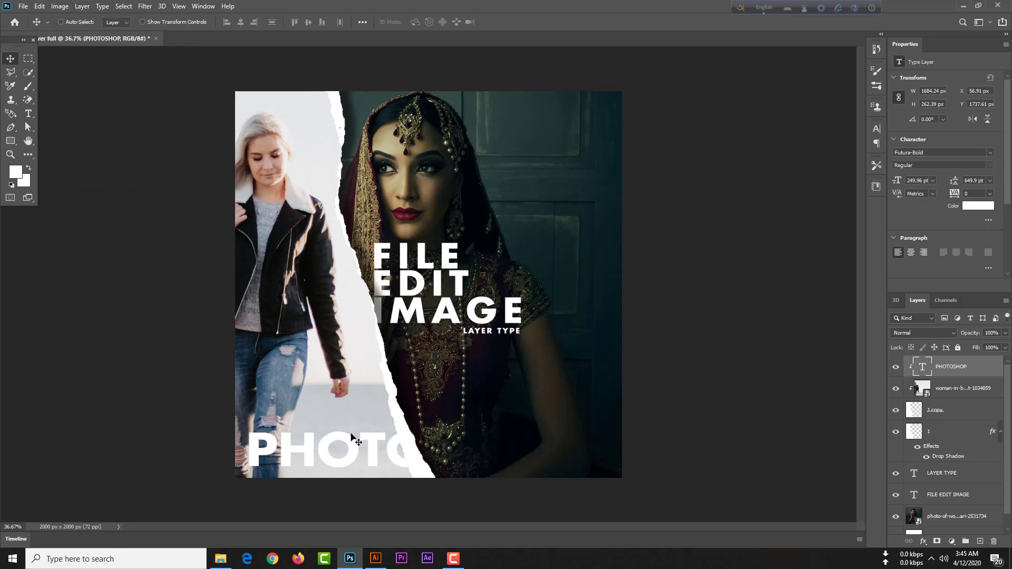
Duplicate the PHOTOSHOP text, scale the copy to about 41%, and place it above the original so only SHOP falls inside the cover.
key(ctrl+j)
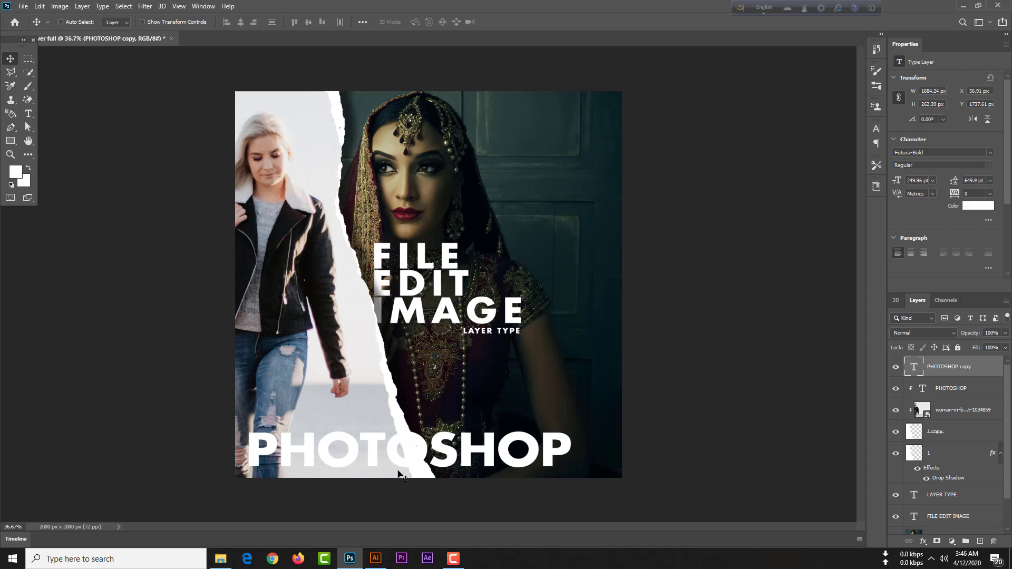
drag(416, 441, 242, 406)
key(ctrl+t)
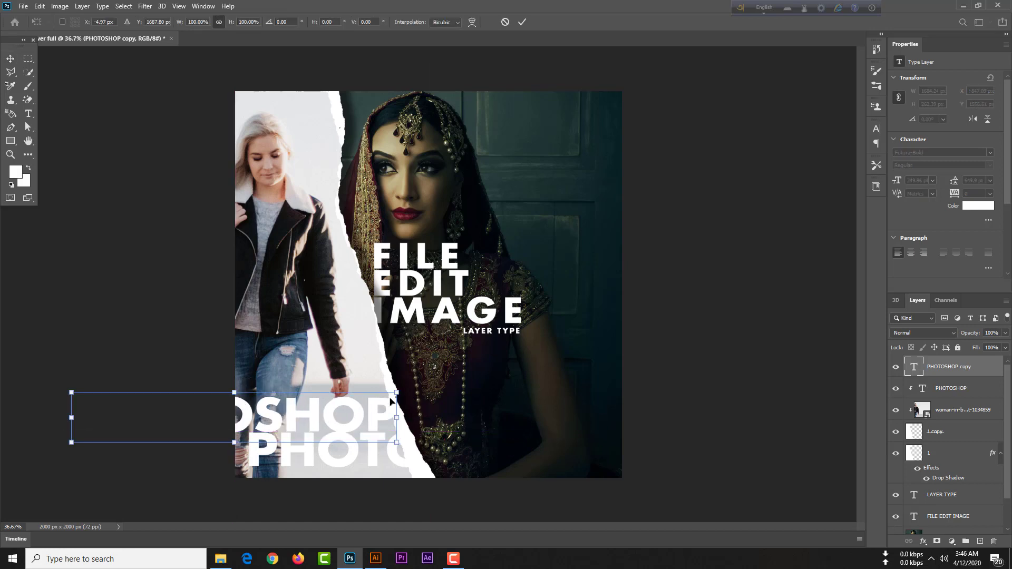
drag(396, 393, 284, 417)
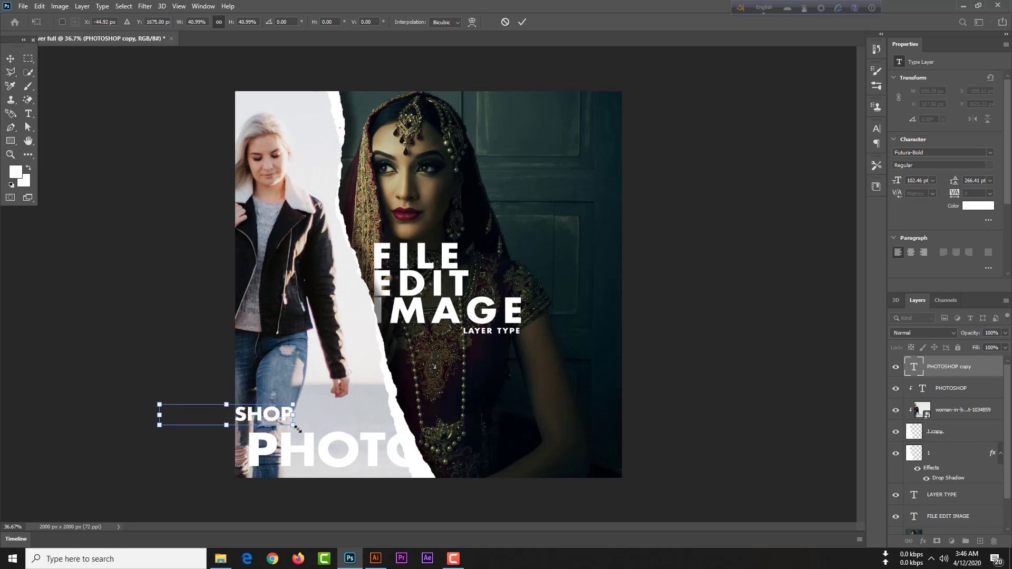
key(Return)
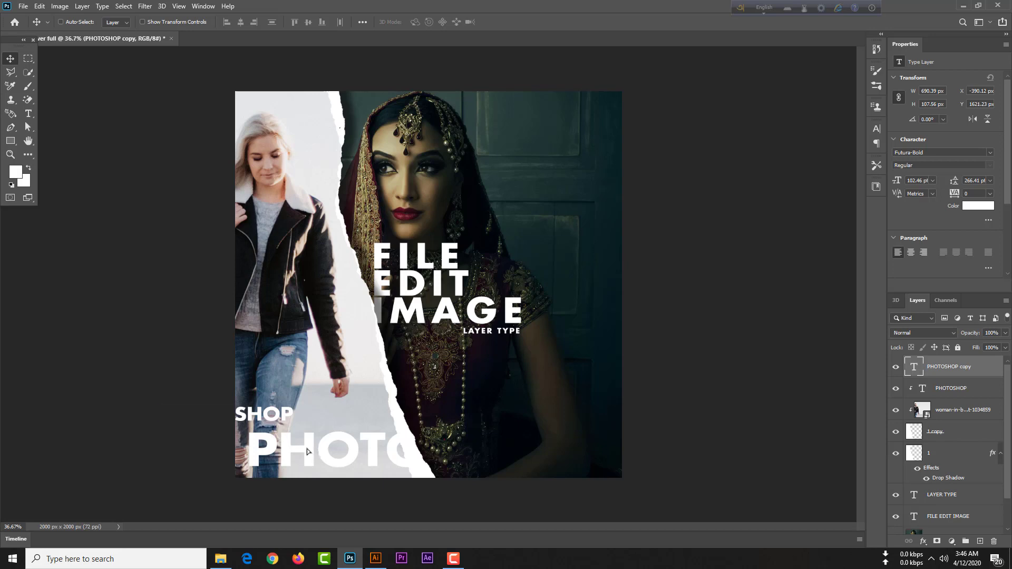
key(Left)
key(Left)
key(Left)
key(Left)
key(Left)
key(Left)
key(Left)
key(Left)
Move the large PHOTOSHOP text up and left, directly beneath SHOP and against the cover's left edge.
double_click(316, 456)
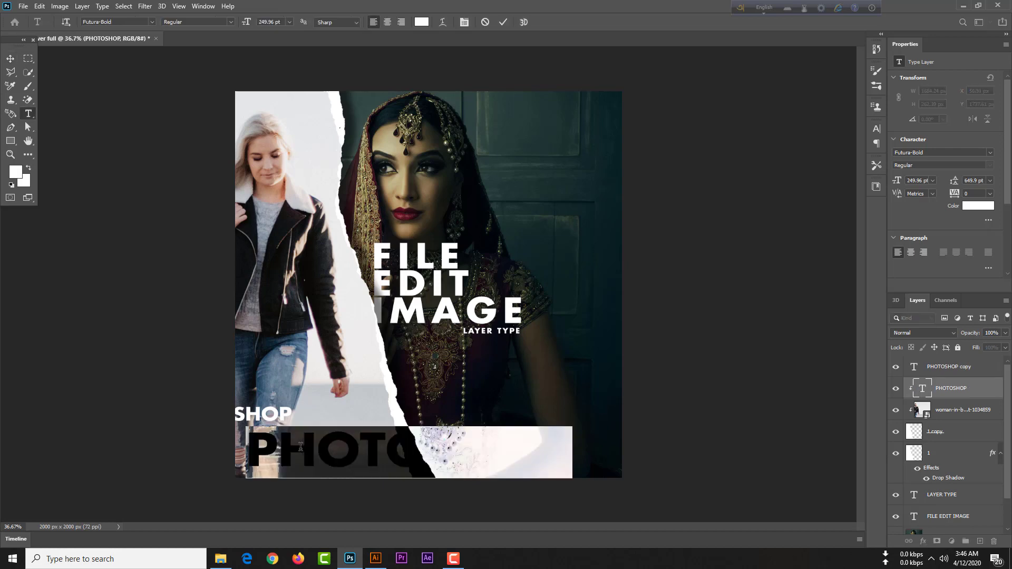
click(11, 61)
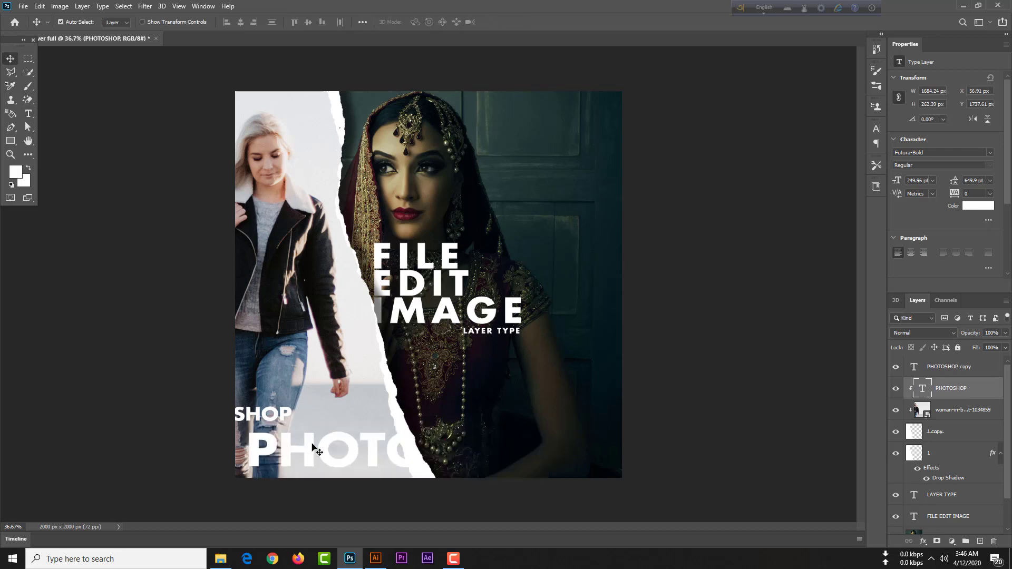
drag(313, 444, 298, 435)
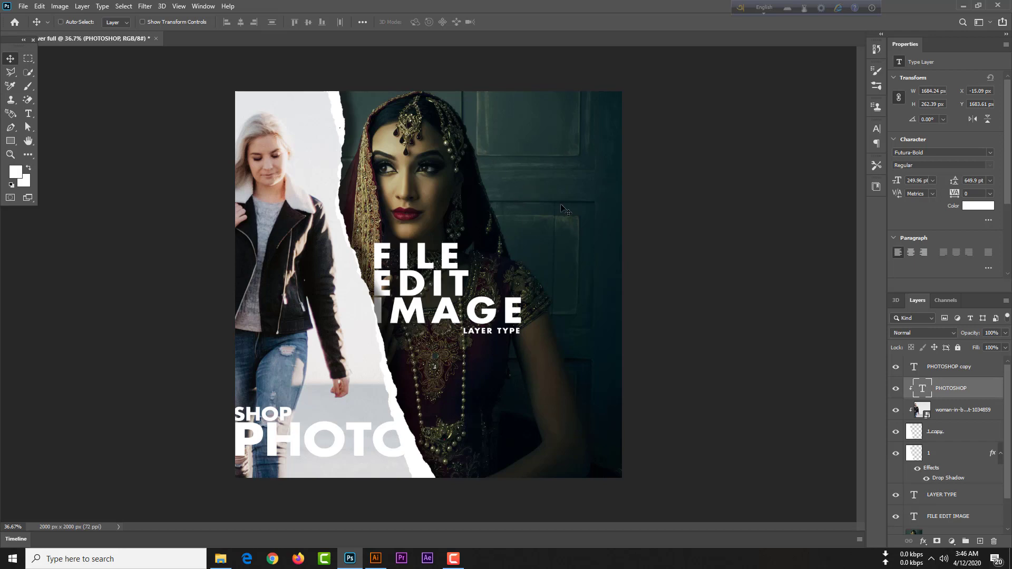
Save the document on the computer as Magazin cover full.psd in the PSD Files folder, accepting the Photoshop format options.
key(ctrl+s)
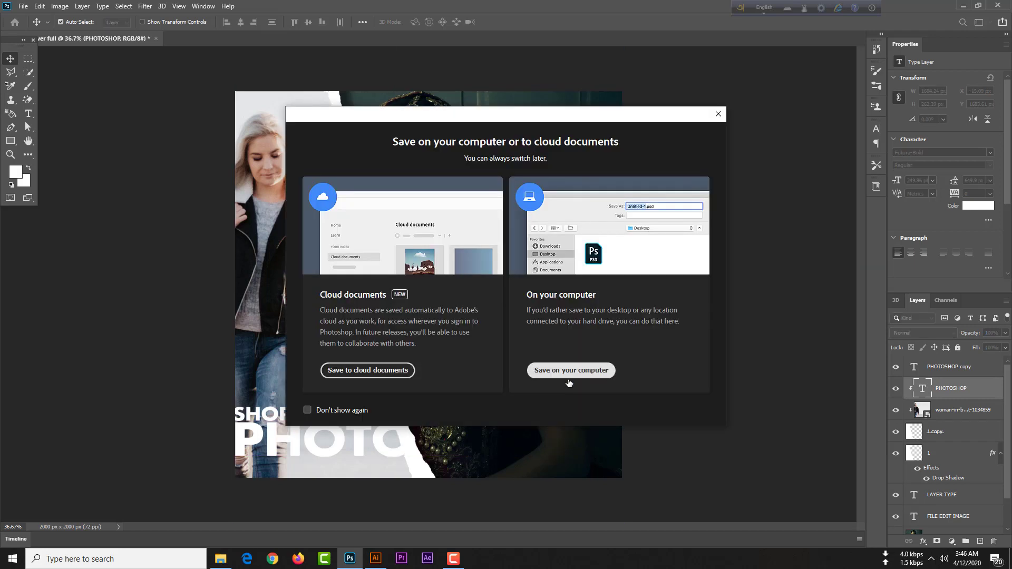
click(569, 377)
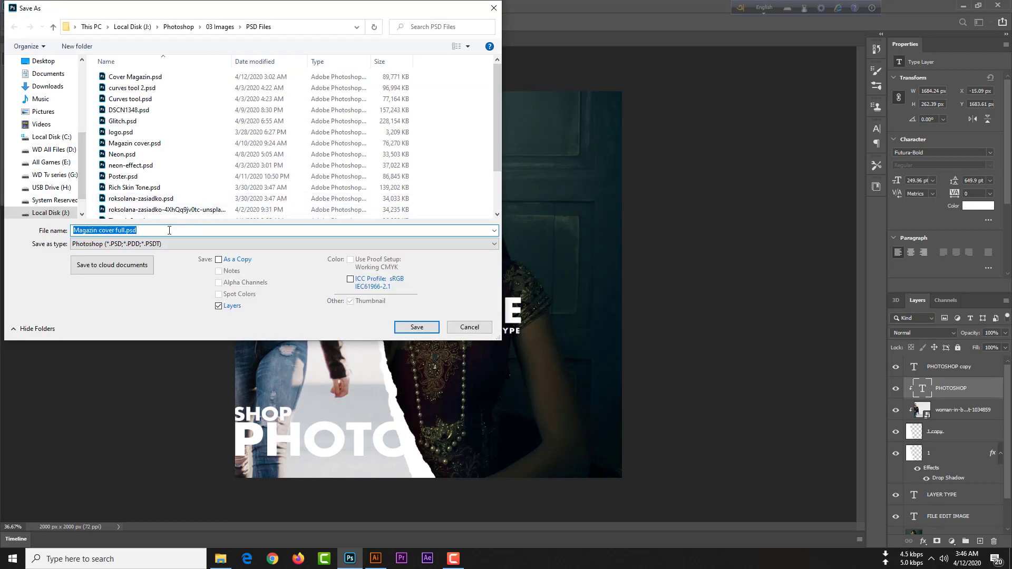
click(411, 326)
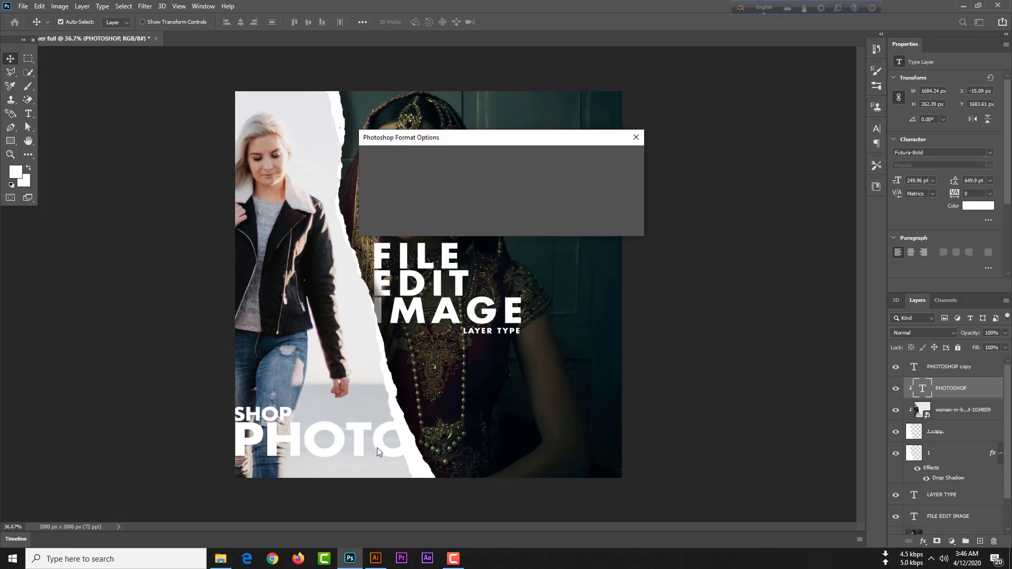
click(624, 158)
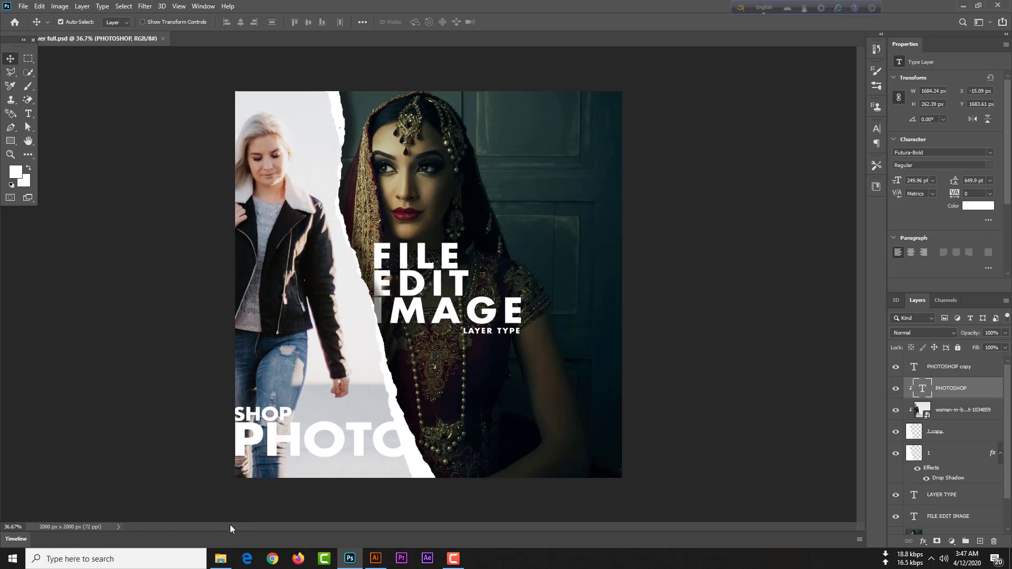
Place the torn-paper image 2.png from the Cover folder into the document above the PHOTOSHOP copy layer.
click(934, 370)
click(221, 558)
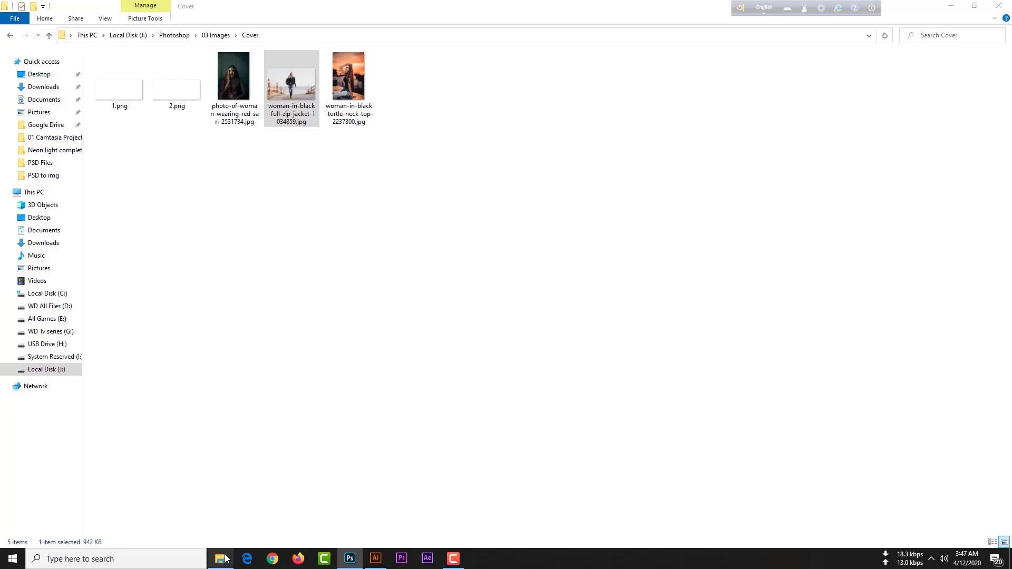
click(349, 105)
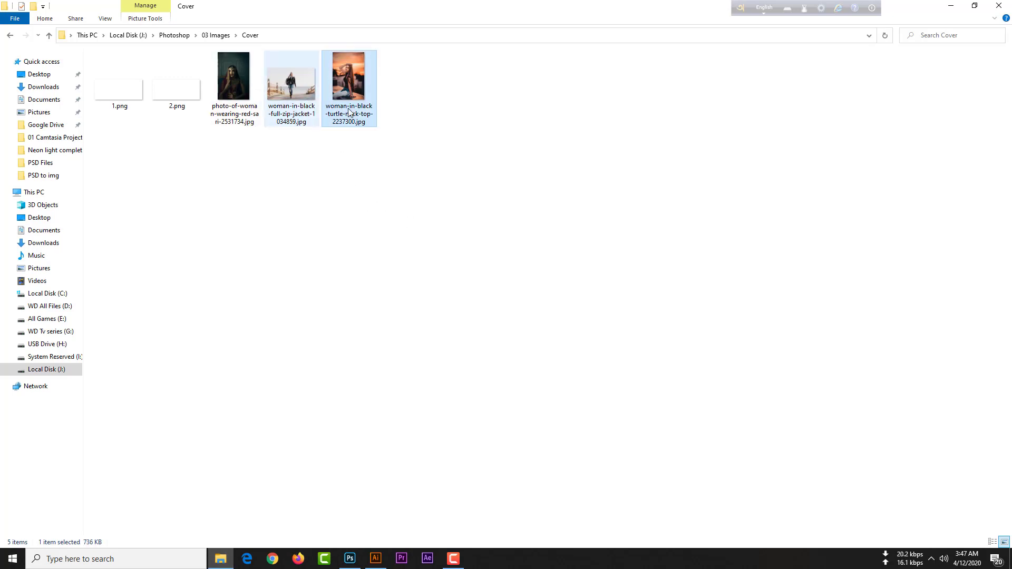
click(121, 100)
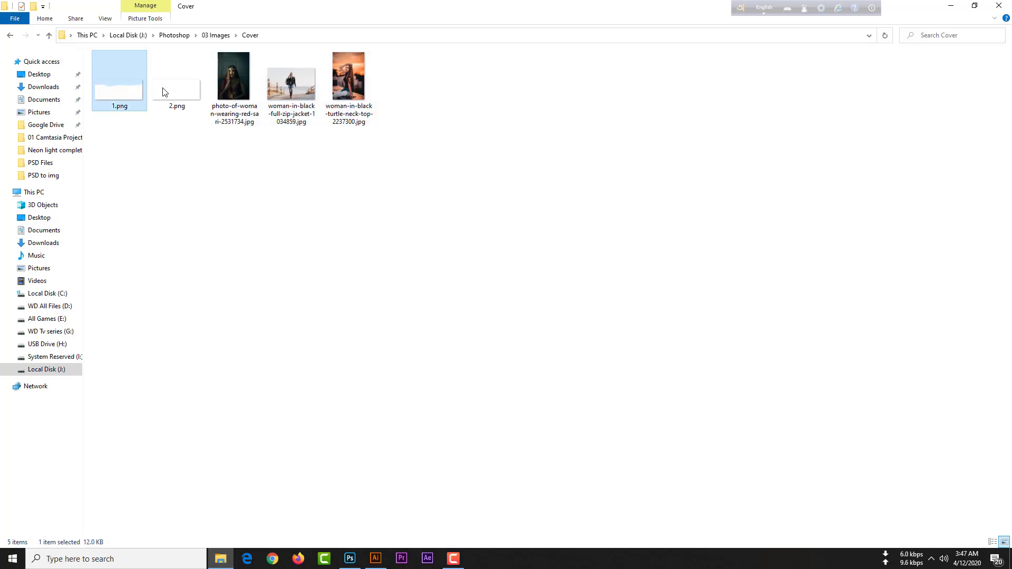
click(176, 101)
drag(177, 88, 544, 285)
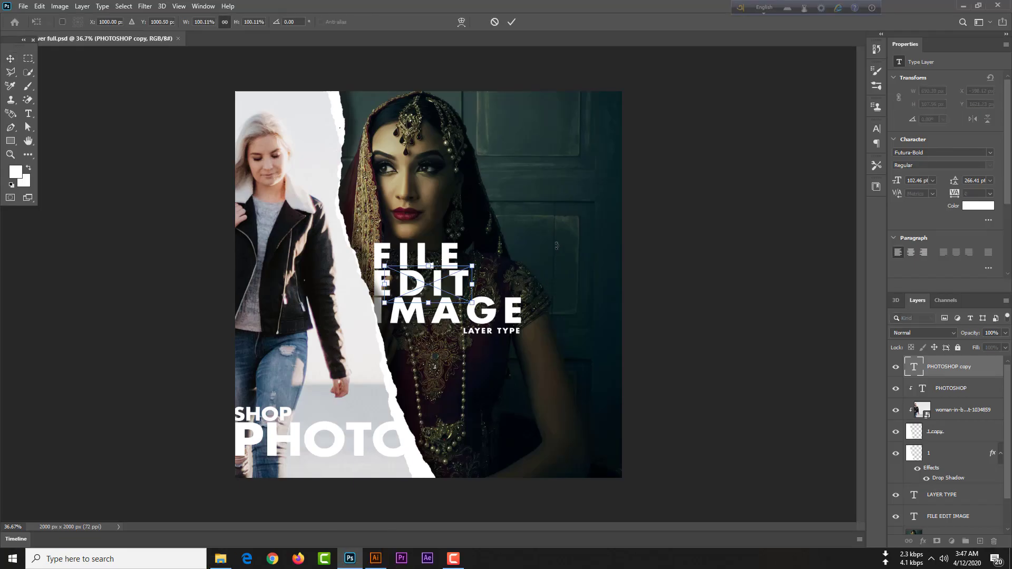
Rotate the placed 2.png to about -106°, scale it to about 565%, and position it as a torn edge along the cover's right side.
drag(481, 262, 482, 390)
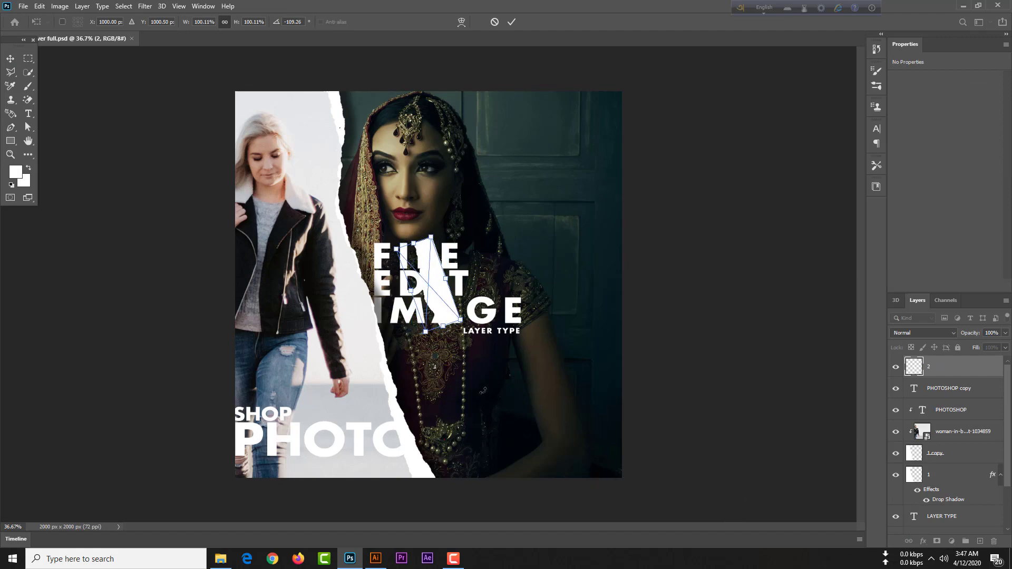
drag(443, 325, 561, 161)
drag(694, 385, 682, 417)
drag(577, 403, 624, 523)
drag(606, 359, 587, 362)
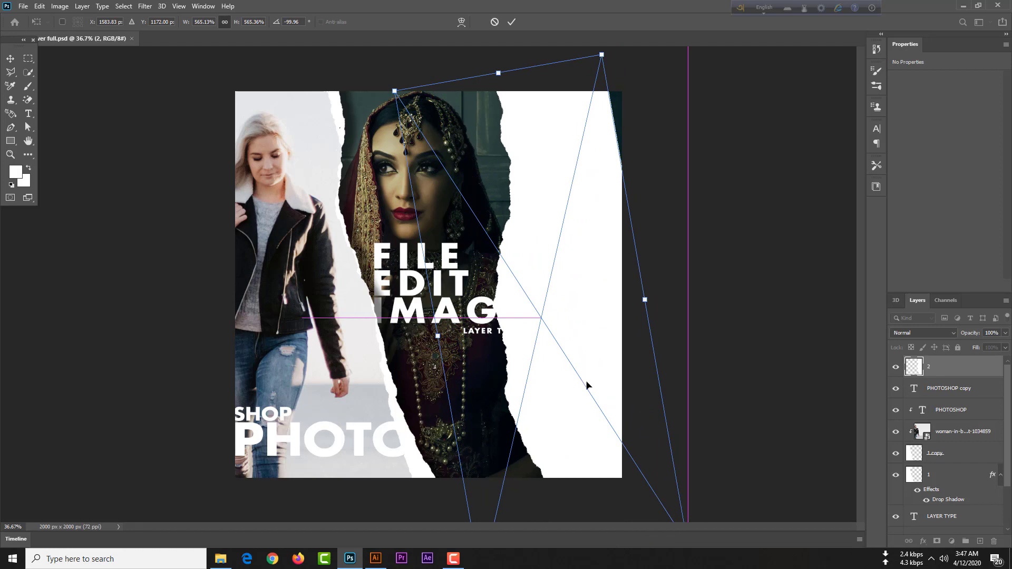
key(ctrl+minus)
drag(634, 491, 636, 446)
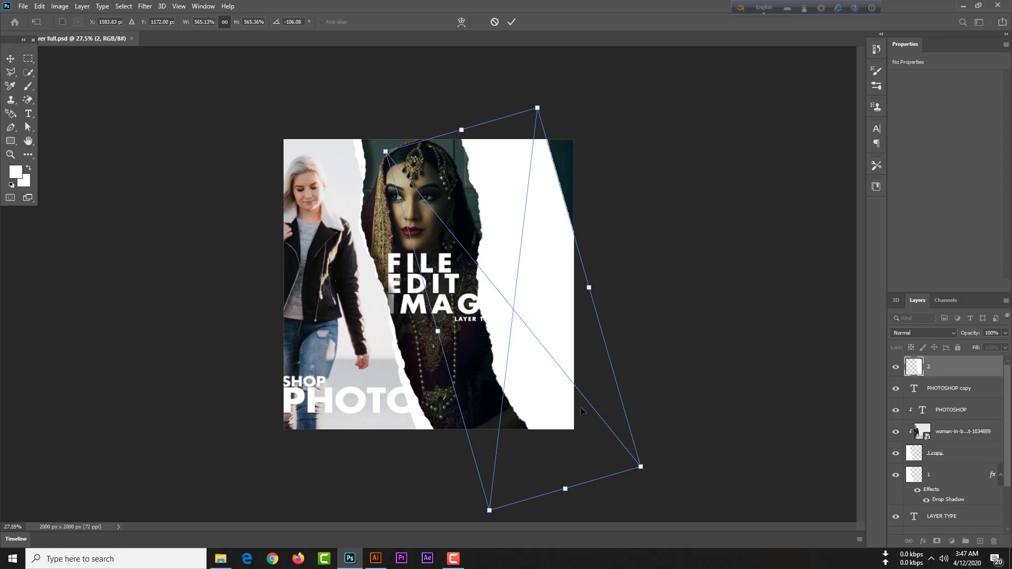
key(Return)
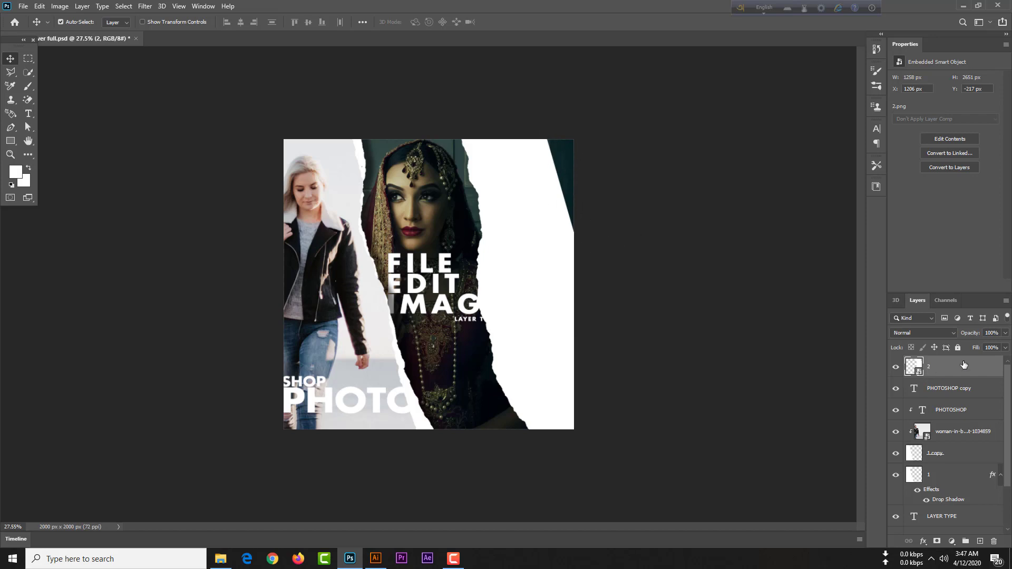
Rasterize layer 2 and paint the uncovered upper-right corner of the cover white with a 200 px brush.
key(ctrl)
scroll(631, 236, up, 3)
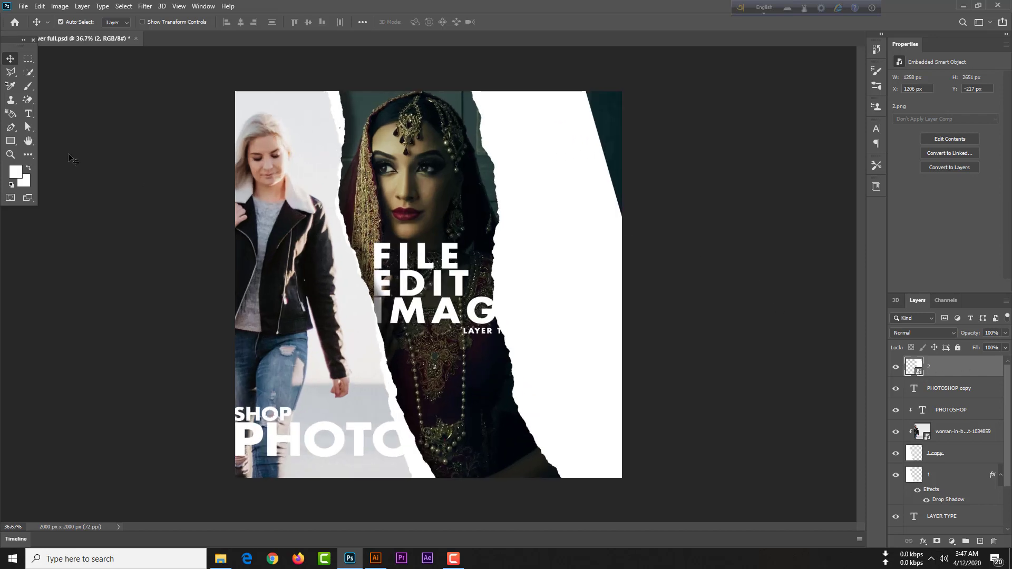
click(29, 86)
click(74, 89)
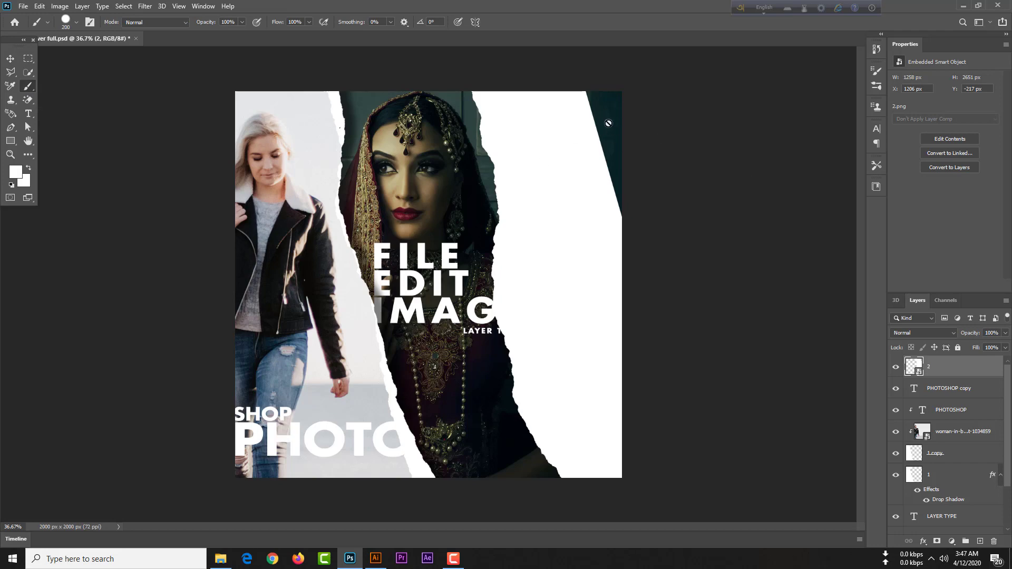
click(604, 131)
click(495, 208)
right_click(979, 362)
click(891, 286)
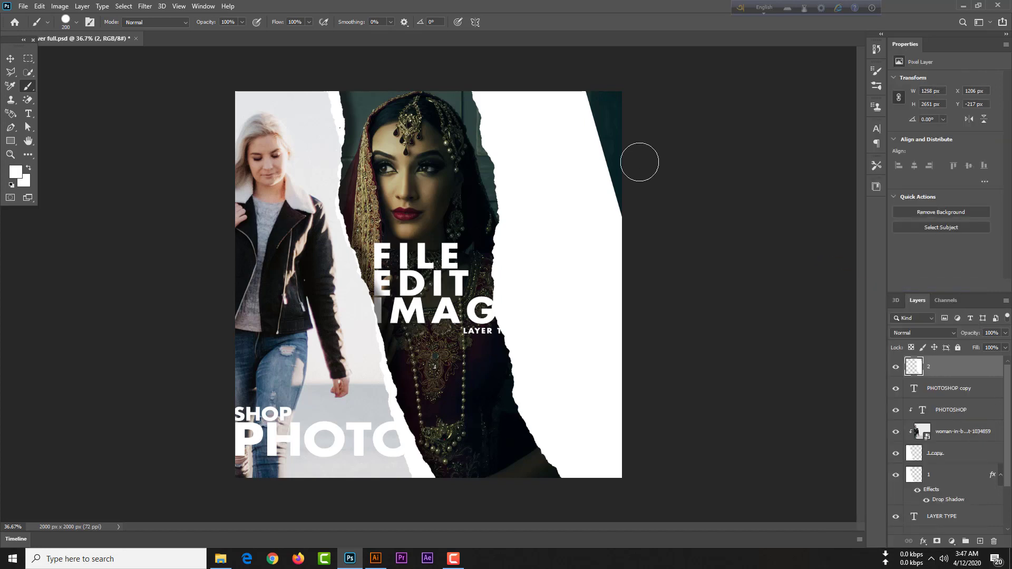
mouse_move(603, 110)
mouse_down()
mouse_move(627, 223)
mouse_move(608, 135)
mouse_move(612, 102)
mouse_up()
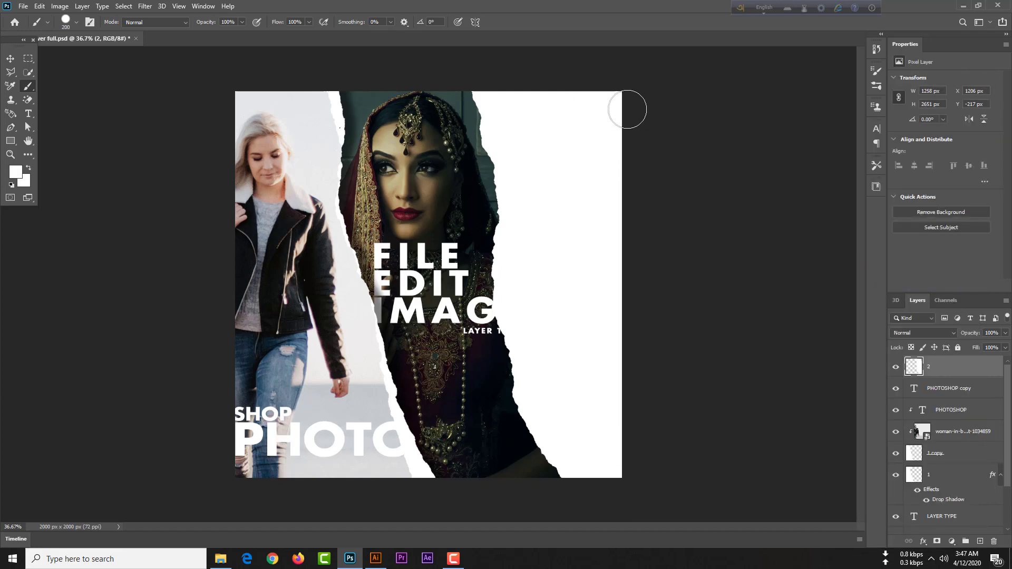
Place woman-in-black-turtle-neck-top-2237300.jpg from the Cover folder into the document and move it over the cover's right side.
click(9, 62)
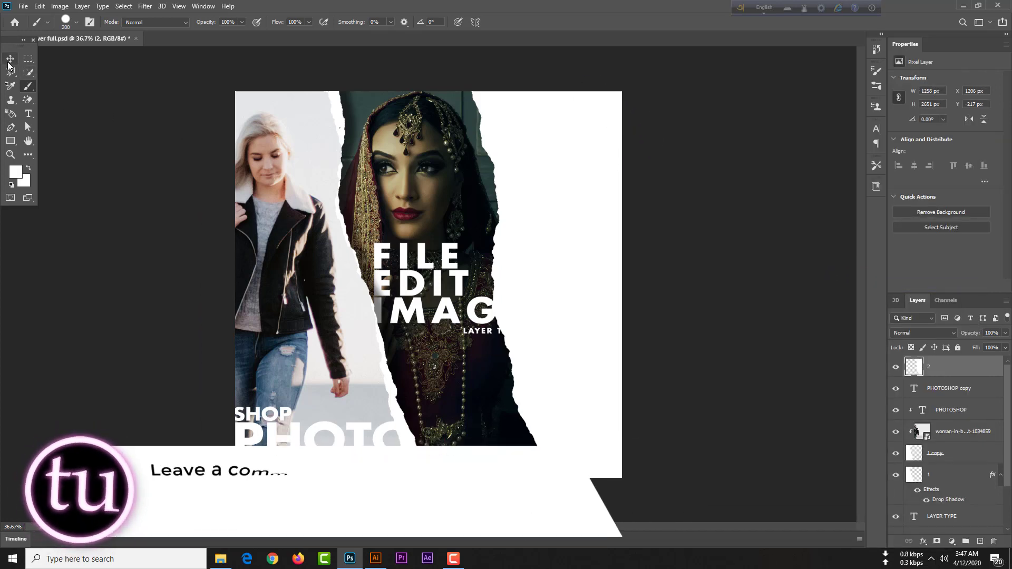
click(220, 559)
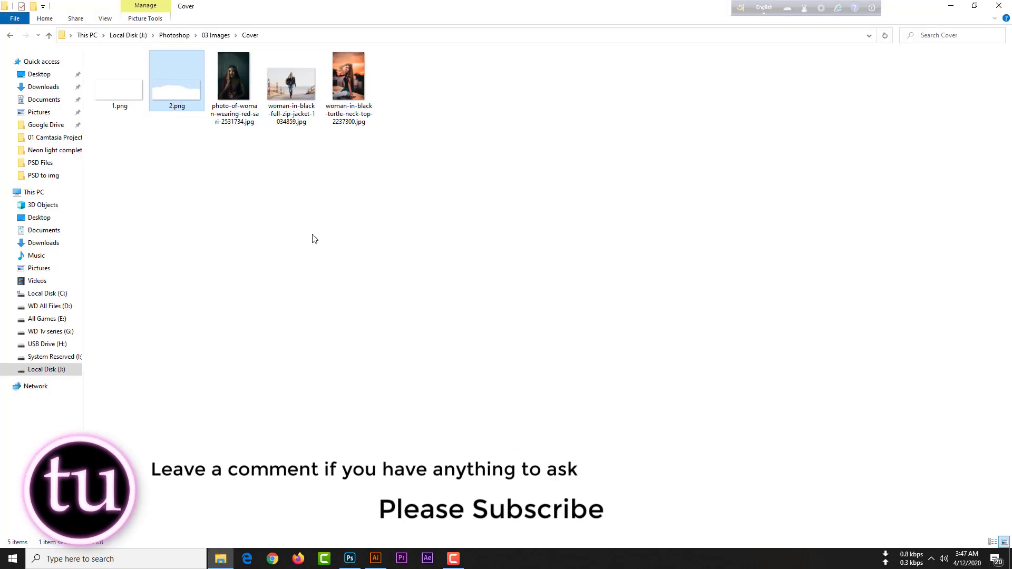
drag(338, 83, 594, 274)
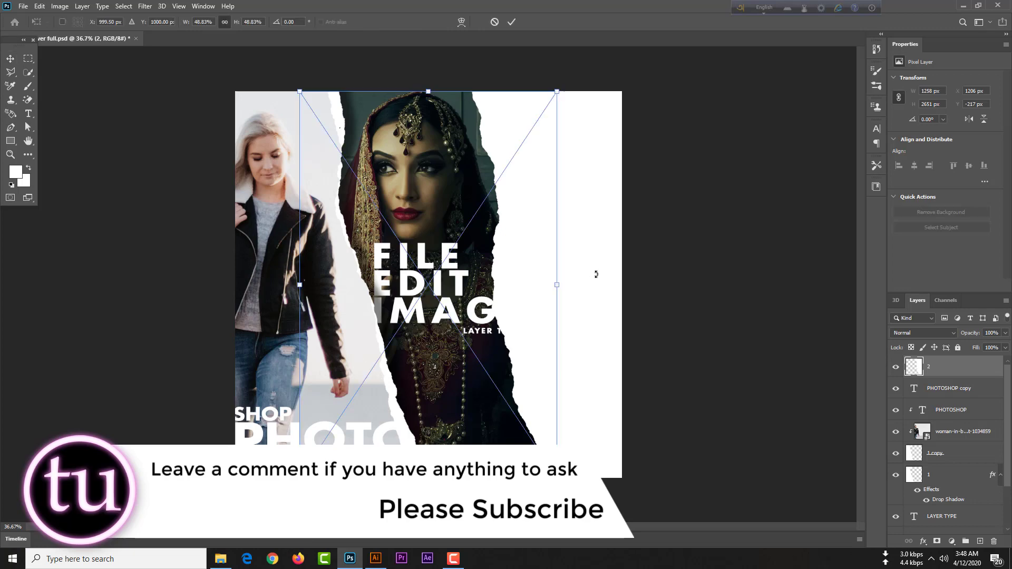
drag(501, 250, 638, 269)
scroll(652, 364, up, 2)
scroll(652, 364, down, 6)
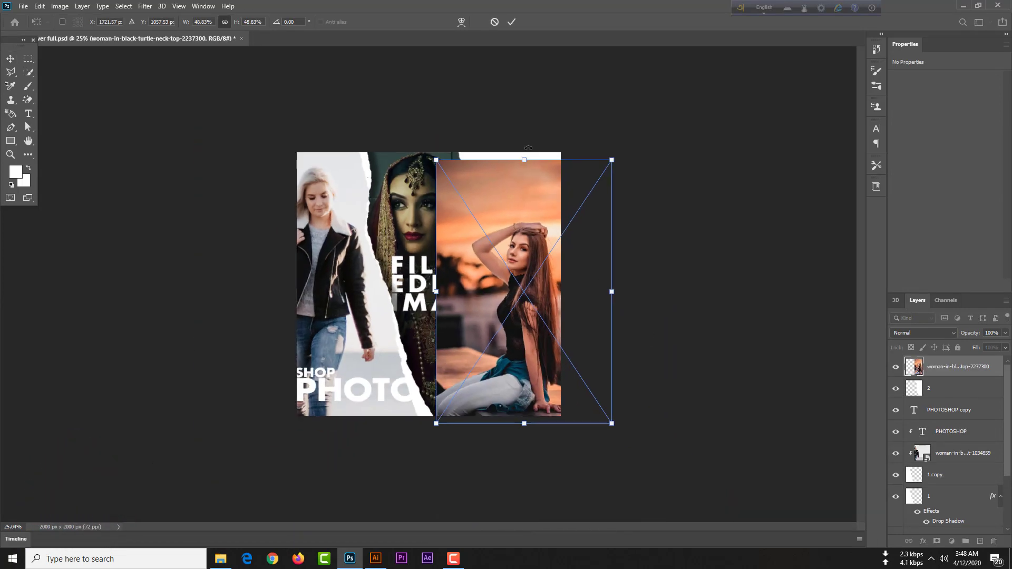
Scale the placed turtleneck portrait to about 90.65% and position it so the woman's face and torso fill the cover's right side.
drag(523, 157, 523, 69)
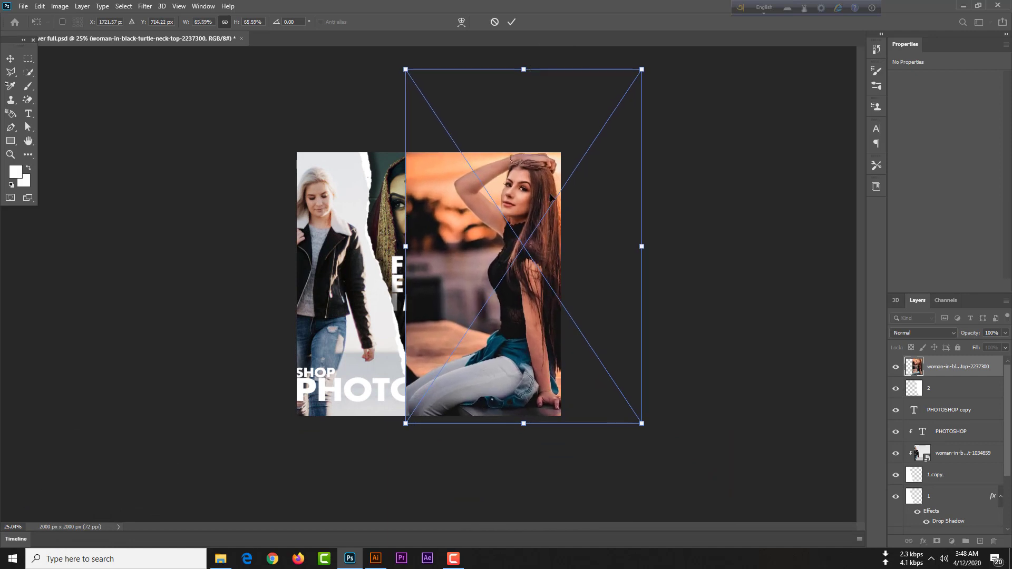
drag(542, 261, 547, 270)
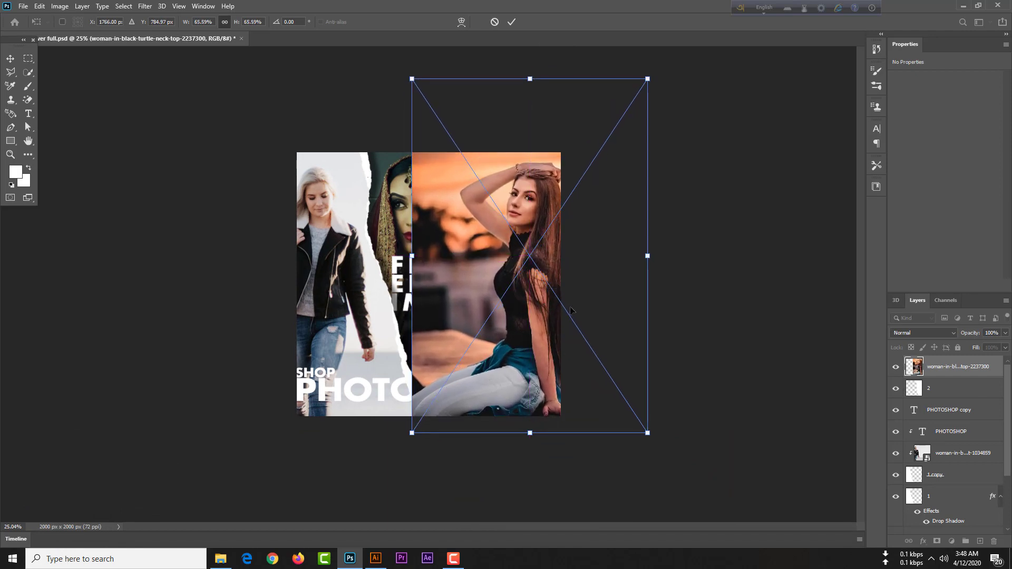
scroll(570, 311, down, 1)
scroll(570, 312, down, 1)
drag(497, 386, 497, 479)
mouse_move(492, 276)
mouse_down()
mouse_move(495, 248)
mouse_move(507, 280)
mouse_up()
scroll(539, 295, up, 3)
scroll(539, 296, up, 1)
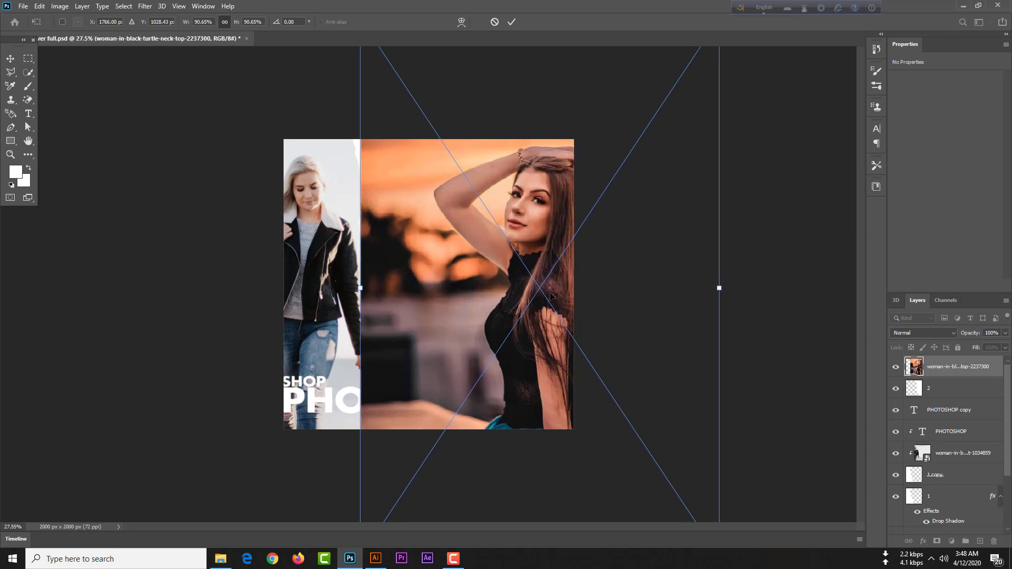
key(Return)
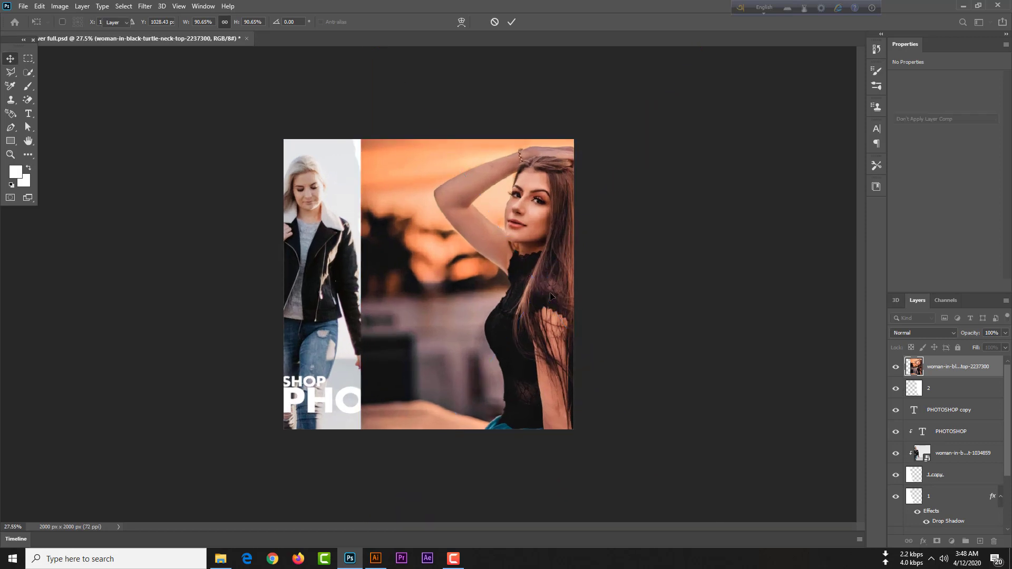
Clip the turtleneck portrait to torn-paper layer 2 and shift it slightly right within the torn shape.
right_click(972, 368)
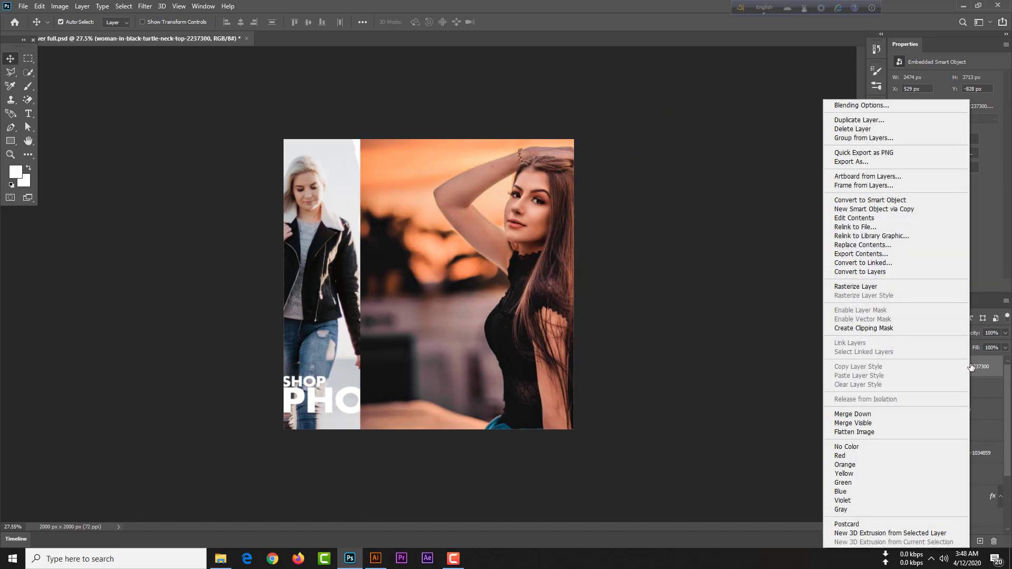
click(879, 329)
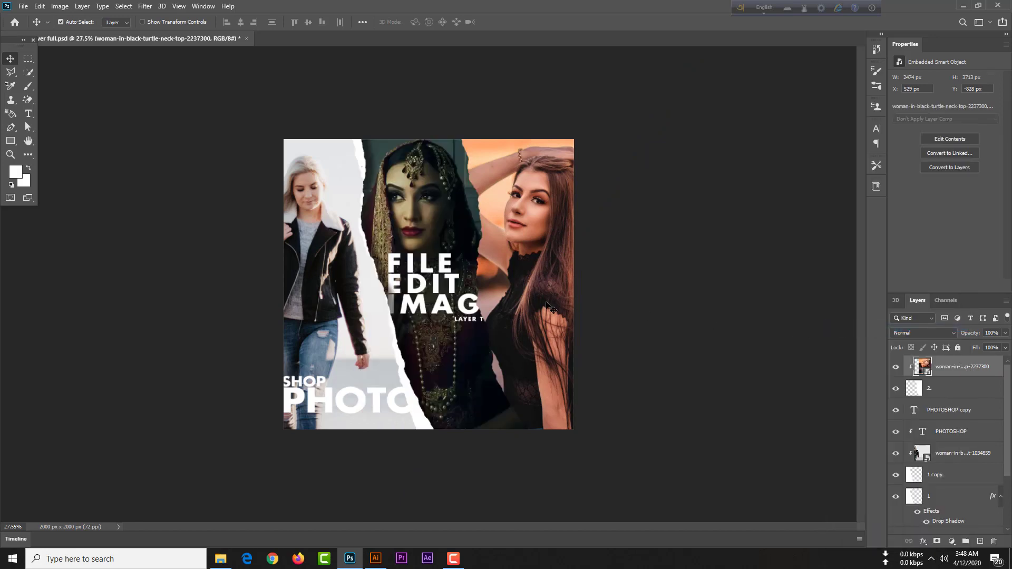
drag(550, 299, 552, 299)
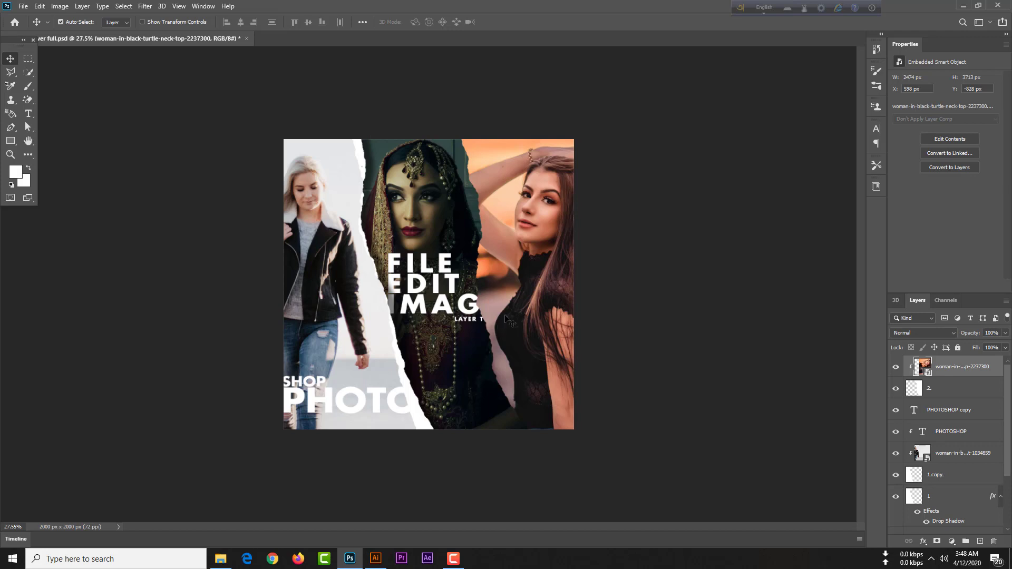
Duplicate layer 2 and shift the lower original slightly up and left as a white torn border beside the third portrait.
click(942, 393)
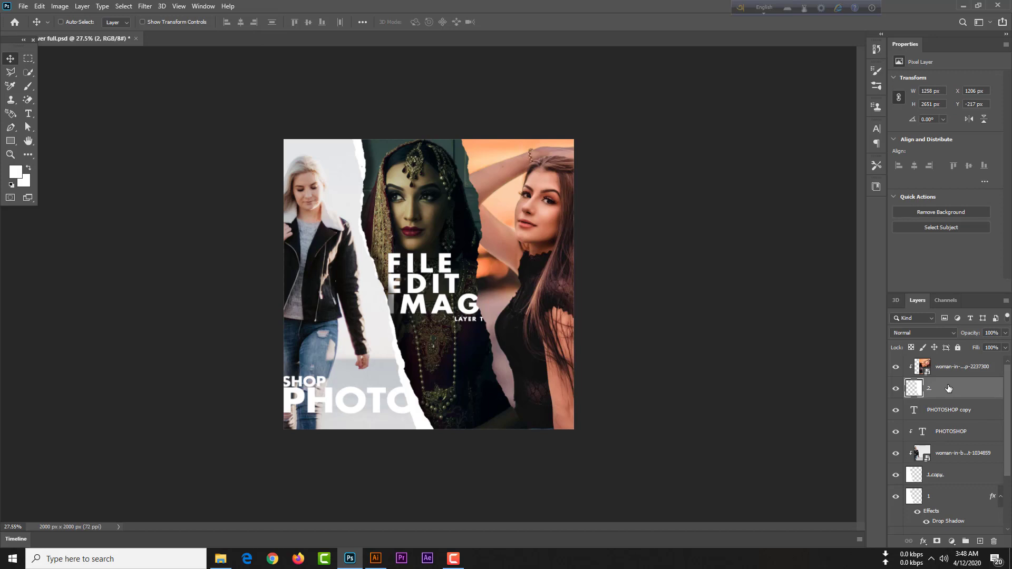
key(ctrl+j)
click(947, 415)
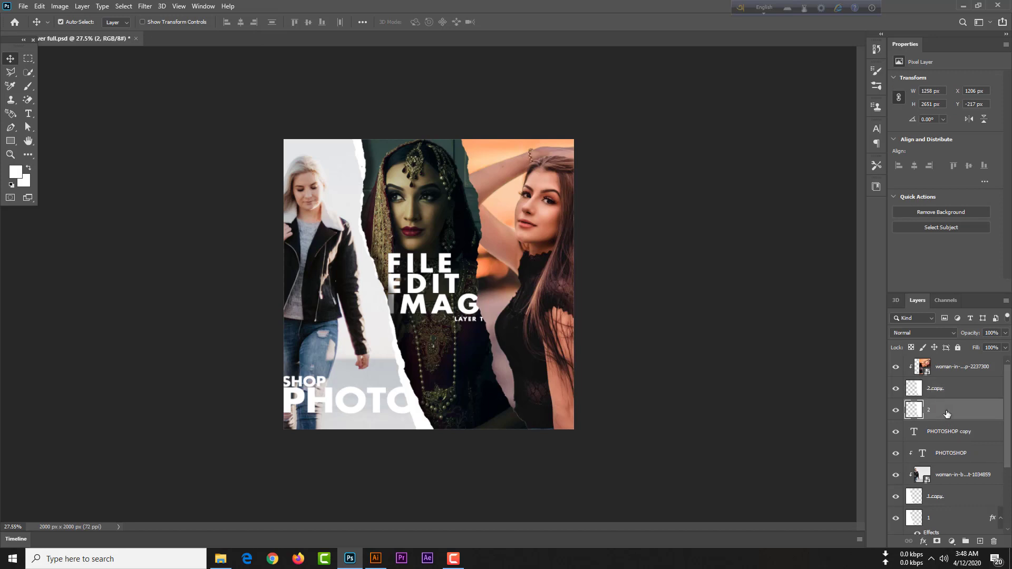
click(61, 22)
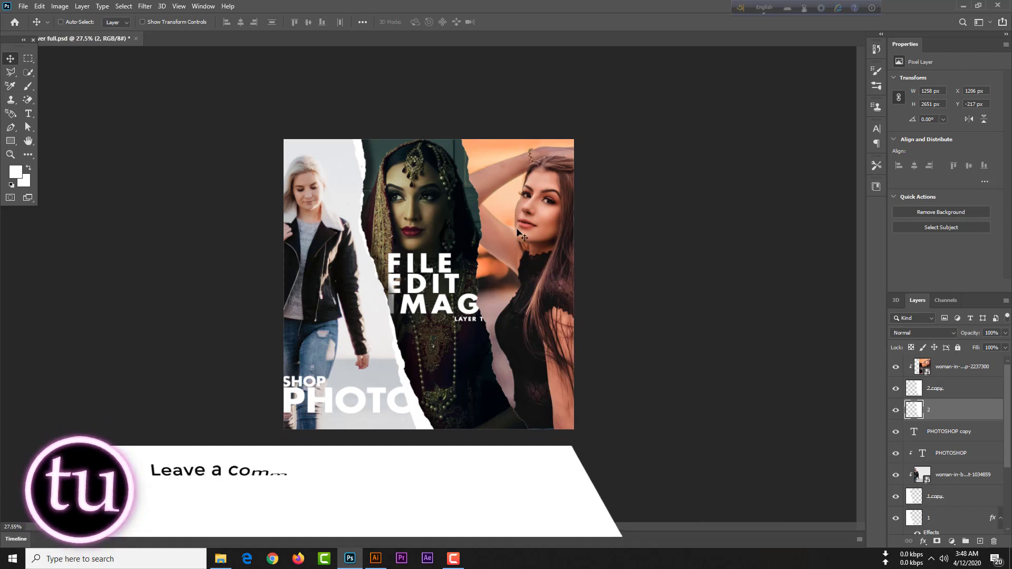
mouse_move(520, 265)
mouse_down()
mouse_move(508, 264)
mouse_move(519, 262)
mouse_up()
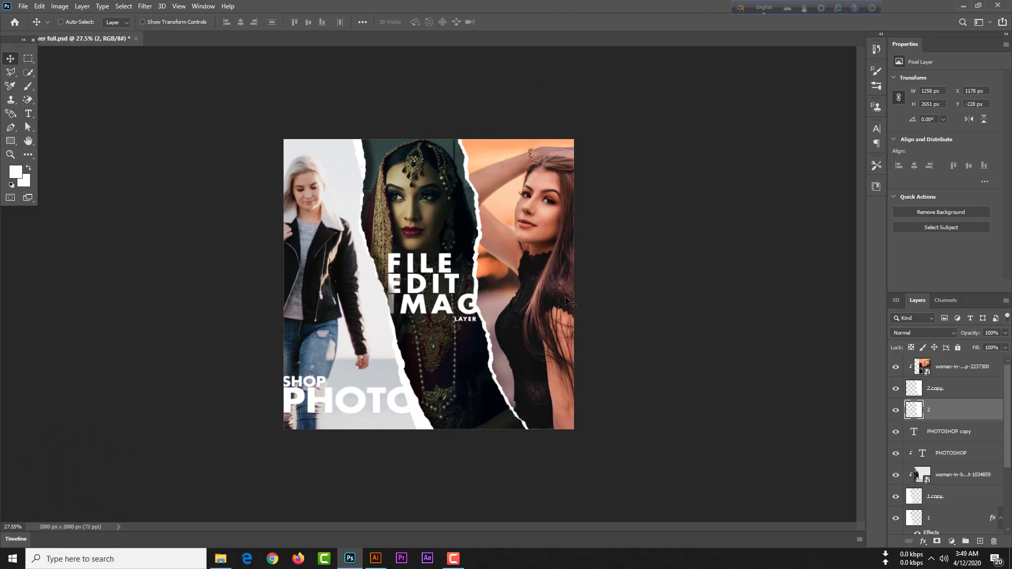
Warp layer 2 by pulling its upper-left corner outward and its lower edge downward to thicken the white torn border.
key(ctrl+t)
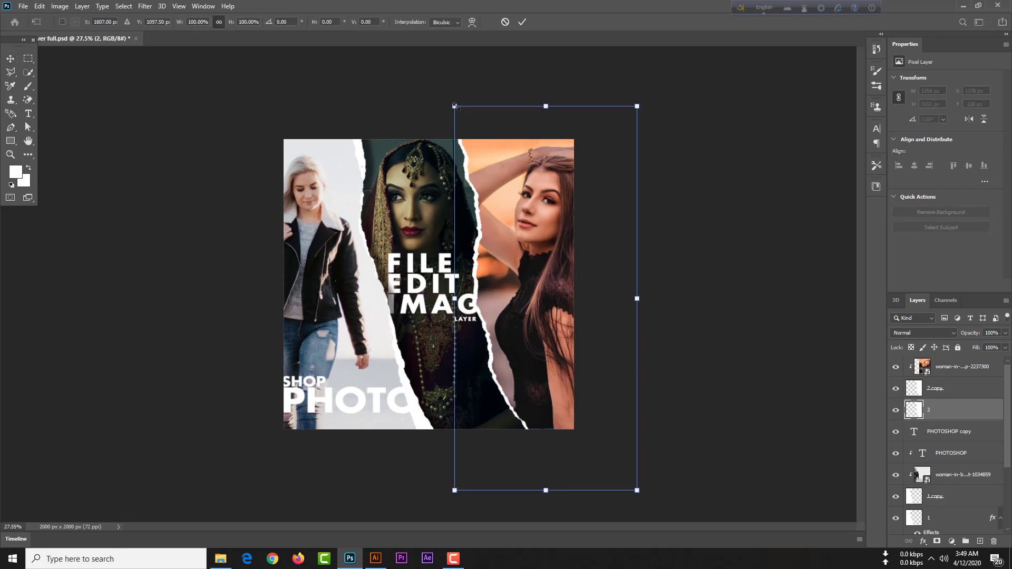
click(471, 22)
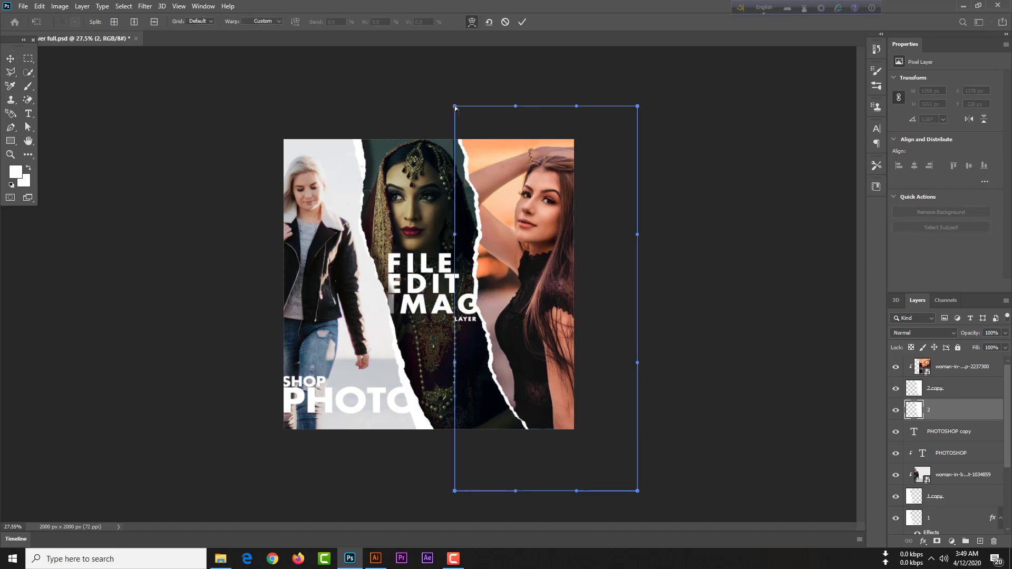
drag(455, 108, 448, 92)
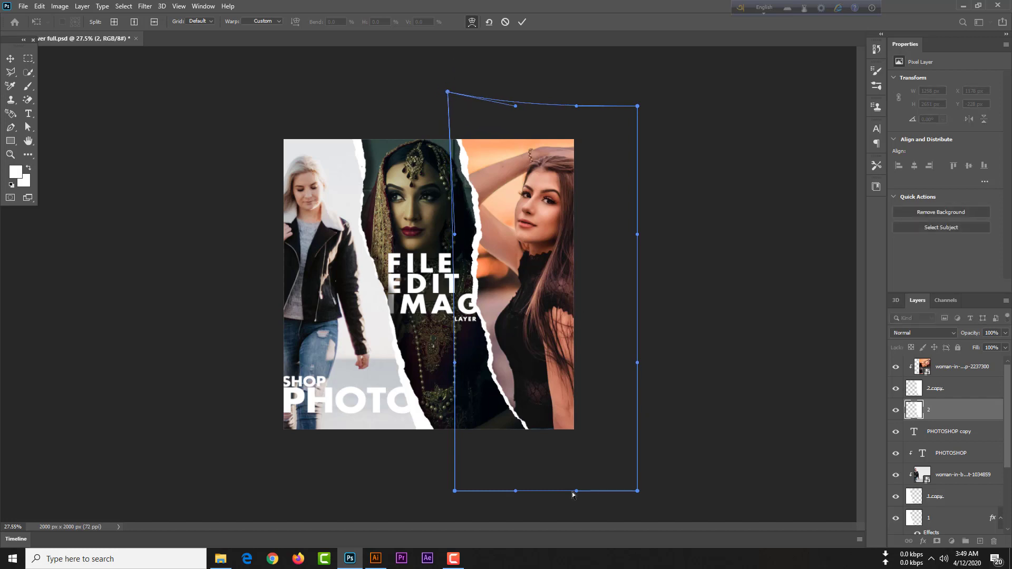
drag(573, 492, 561, 564)
key(Return)
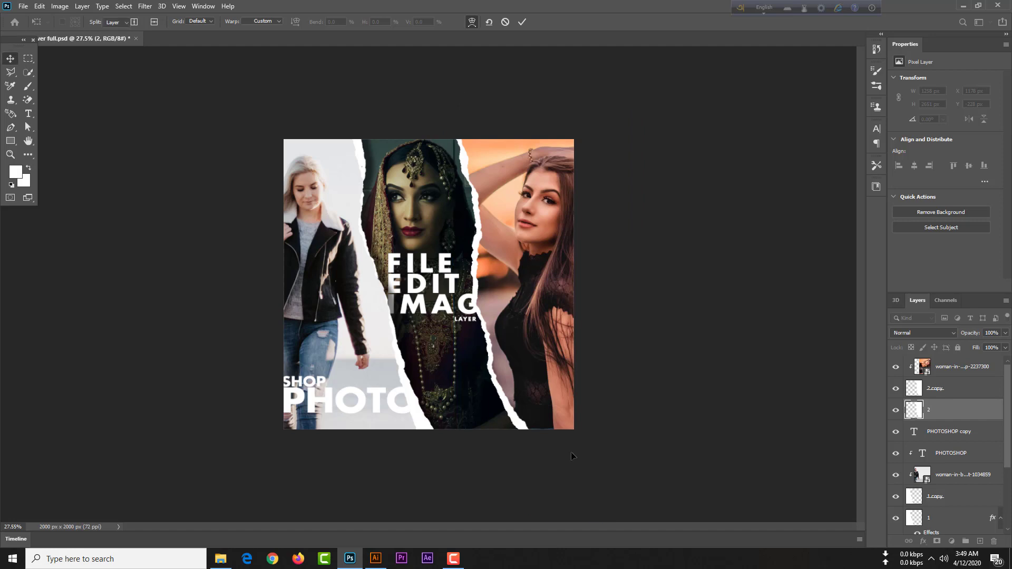
key(v)
key(ctrl+0)
scroll(624, 460, up, 1)
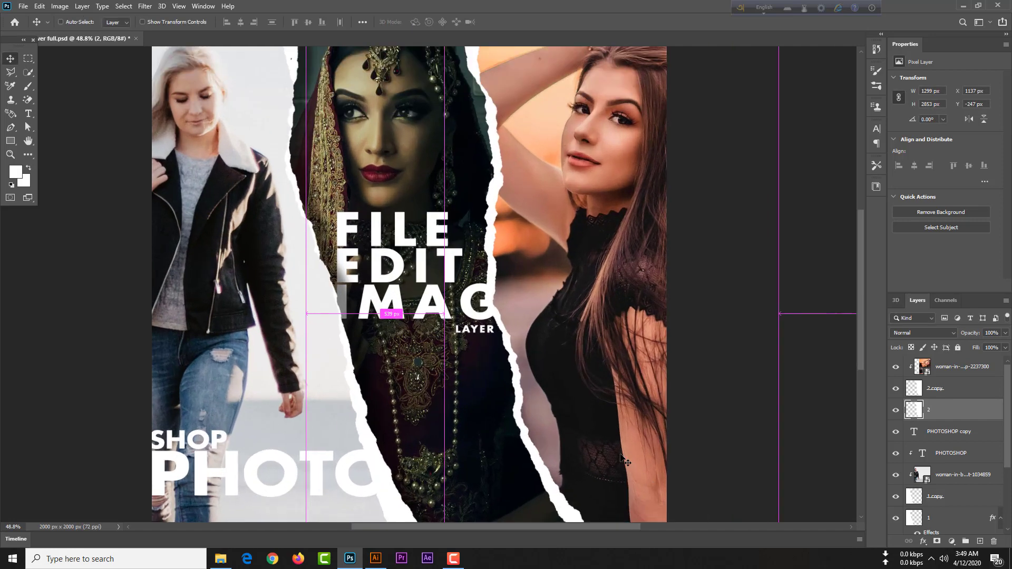
Add a drop shadow to layer 2 with 50% opacity, 12 px distance, 63% spread and 87 px size, and compare the layer hidden and shown.
click(921, 542)
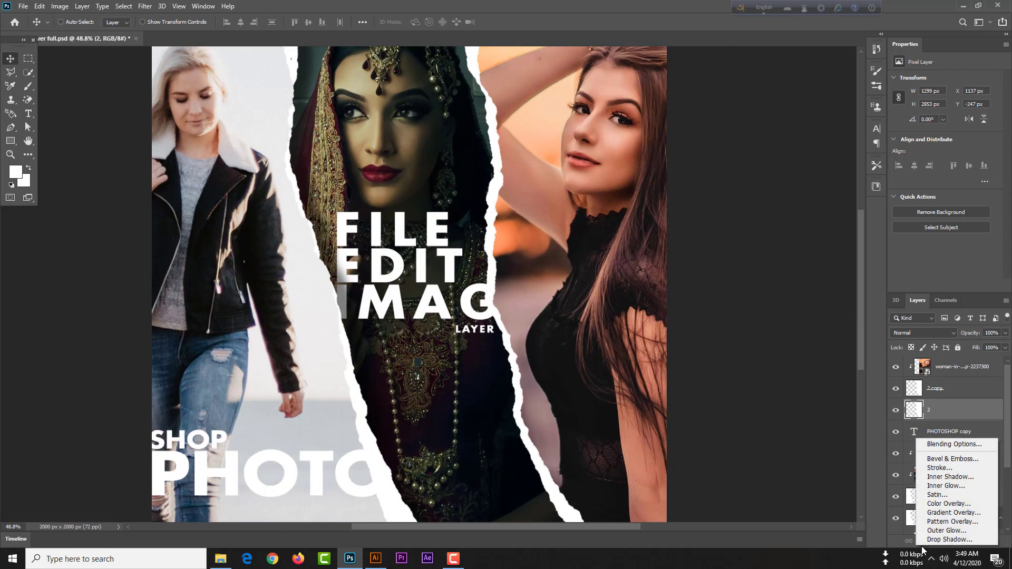
click(935, 540)
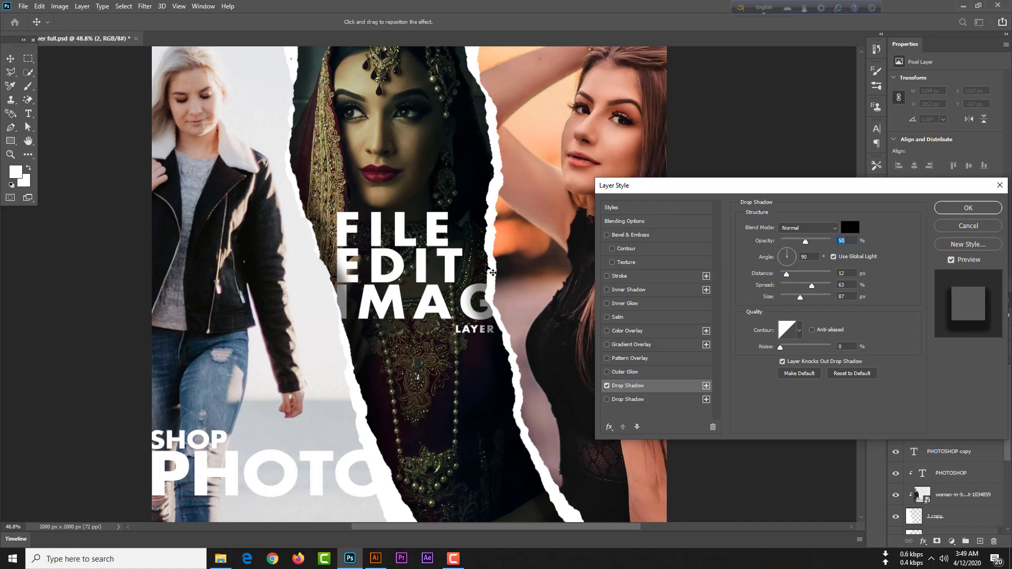
click(951, 209)
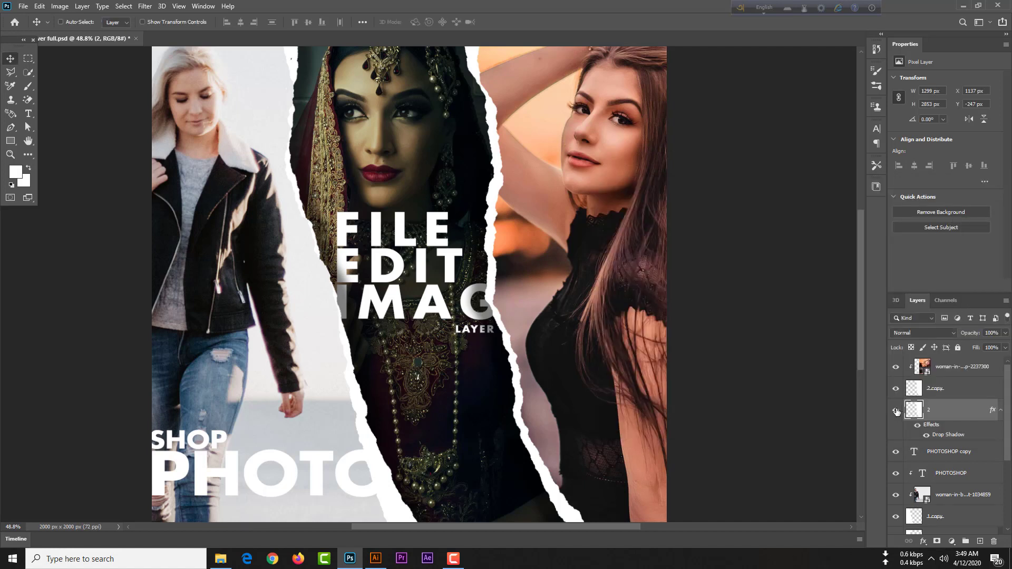
click(895, 411)
click(895, 411)
Add the white text FUTURABOLD in Futura-Bold at 40 pt over the third portrait and move its layer to the top of the stack.
key(ctrl+minus)
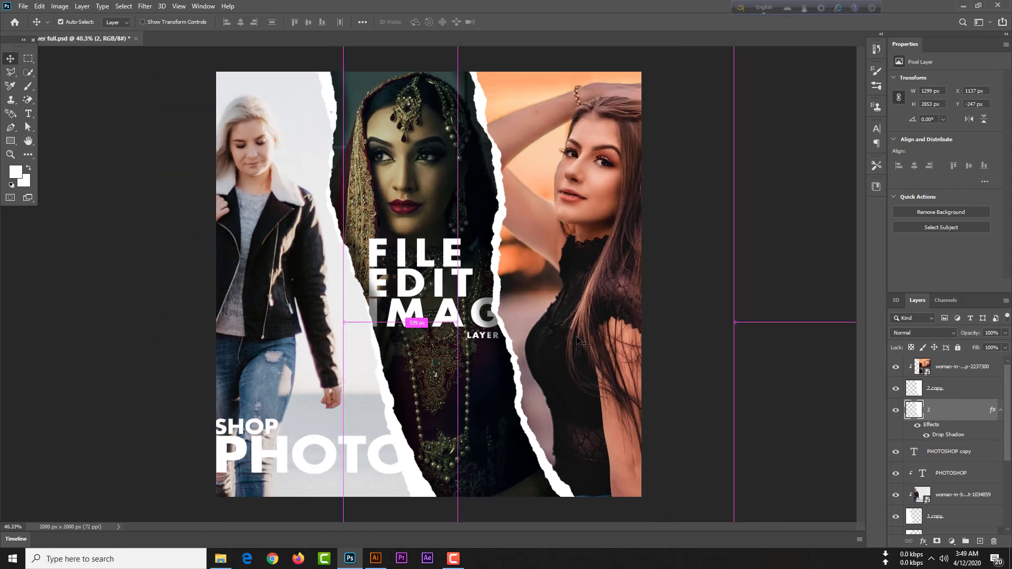
click(28, 113)
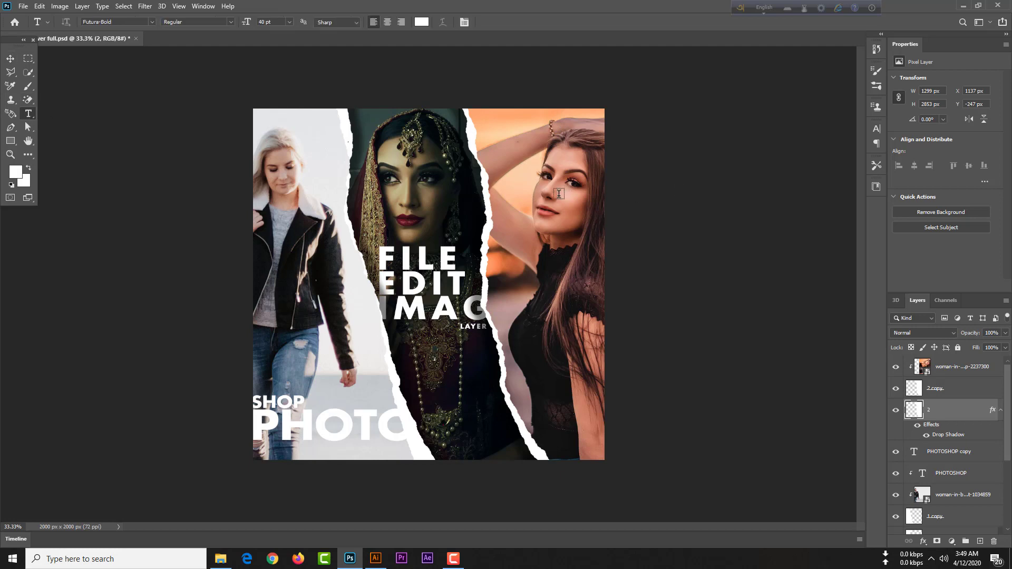
click(514, 190)
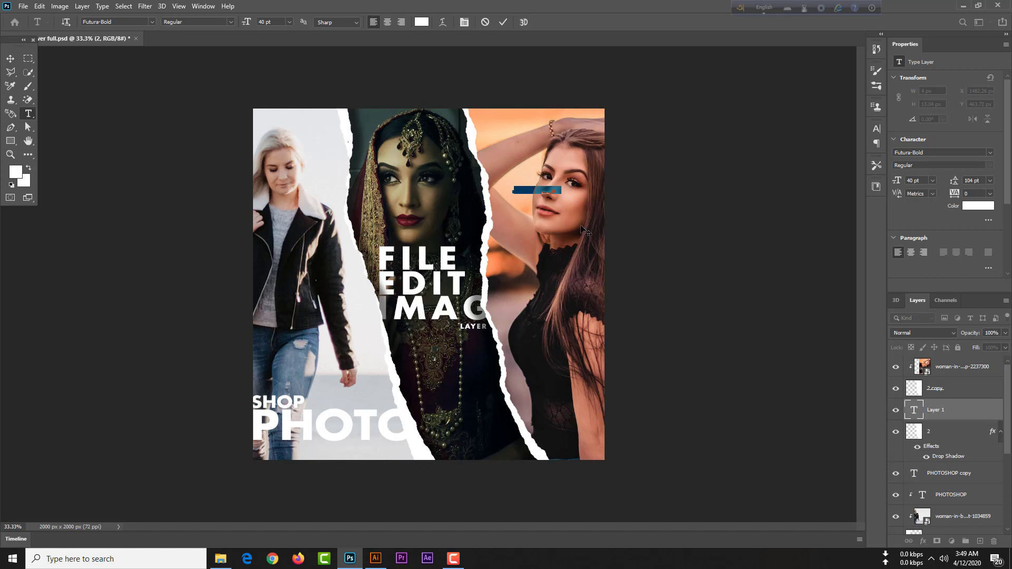
key(BackSpace)
key(ctrl+a)
click(204, 6)
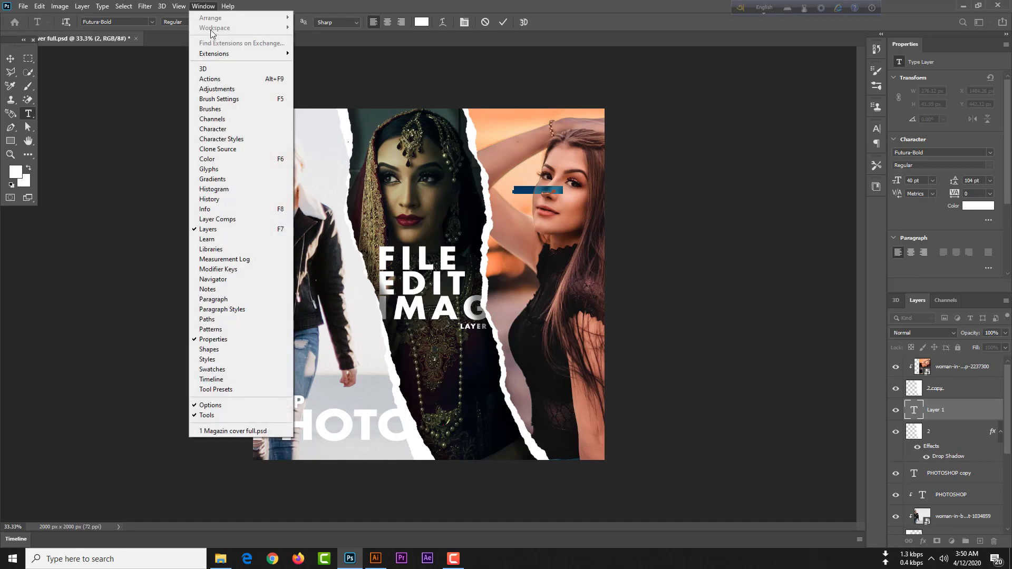
click(221, 132)
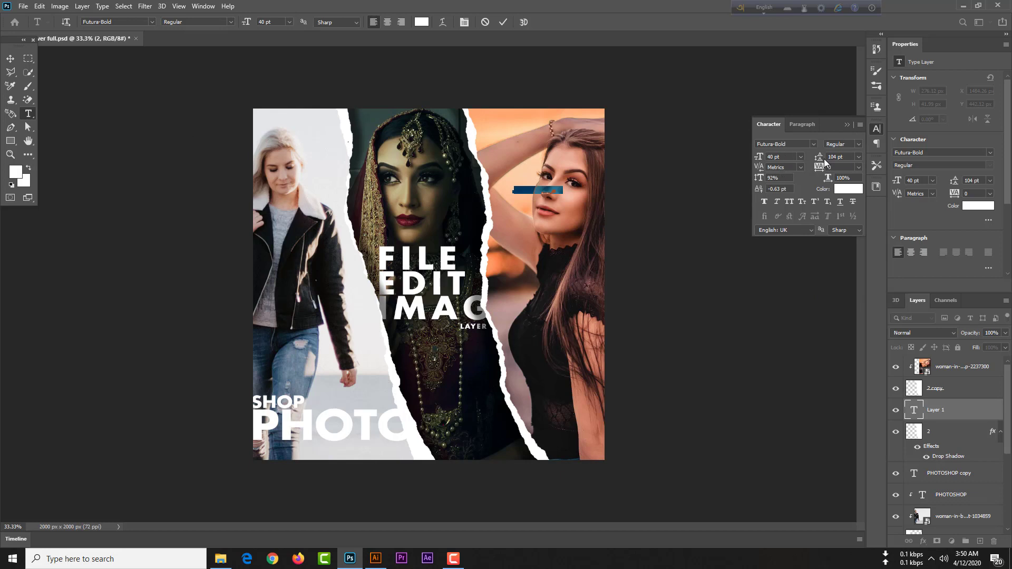
drag(825, 162, 825, 204)
click(847, 125)
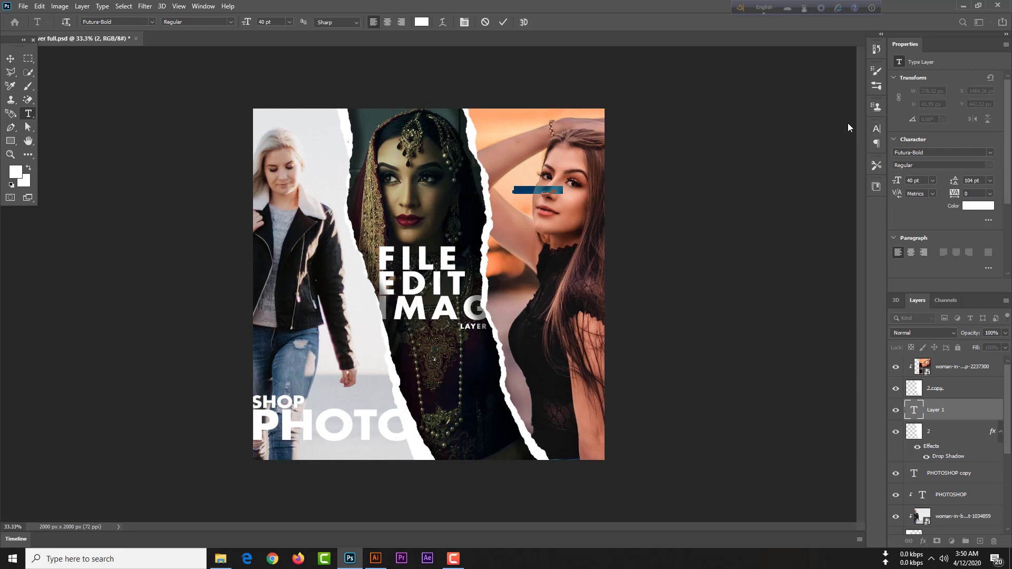
click(16, 60)
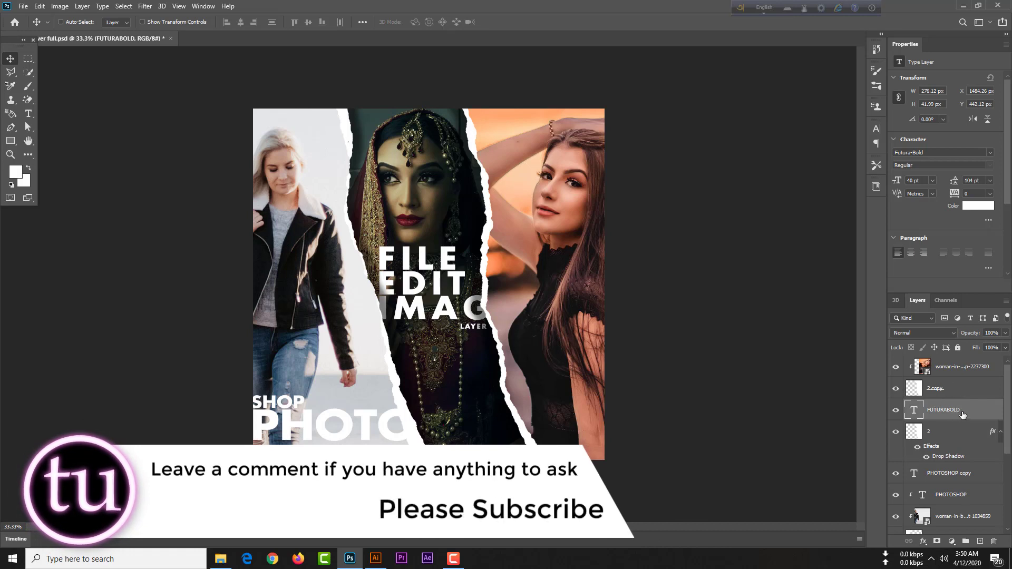
drag(962, 415, 967, 365)
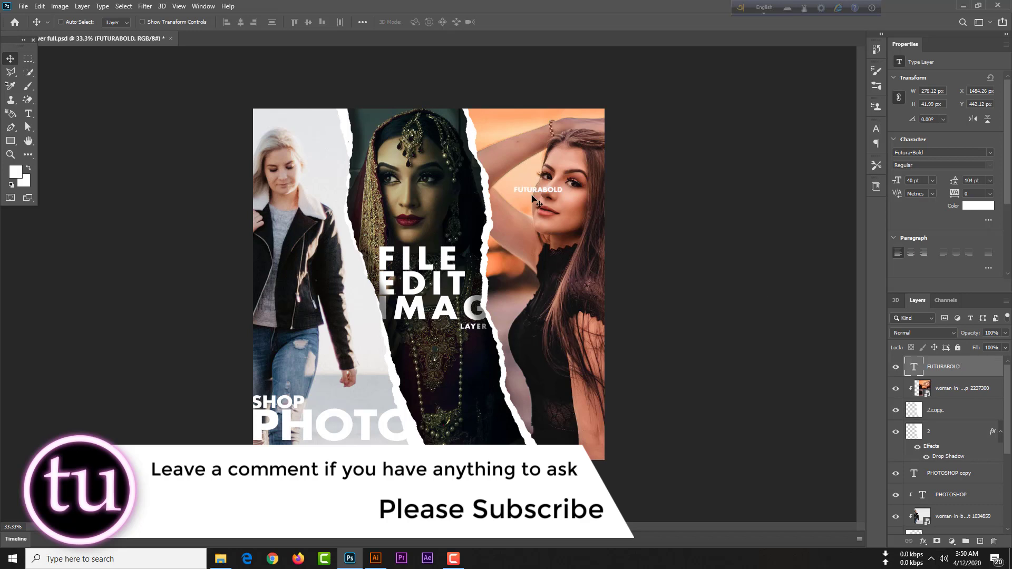
Rotate the FUTURABOLD text about 89° to read downward, enlarge it to about 592% and place it over the third portrait.
key(ctrl)
key(ctrl+t)
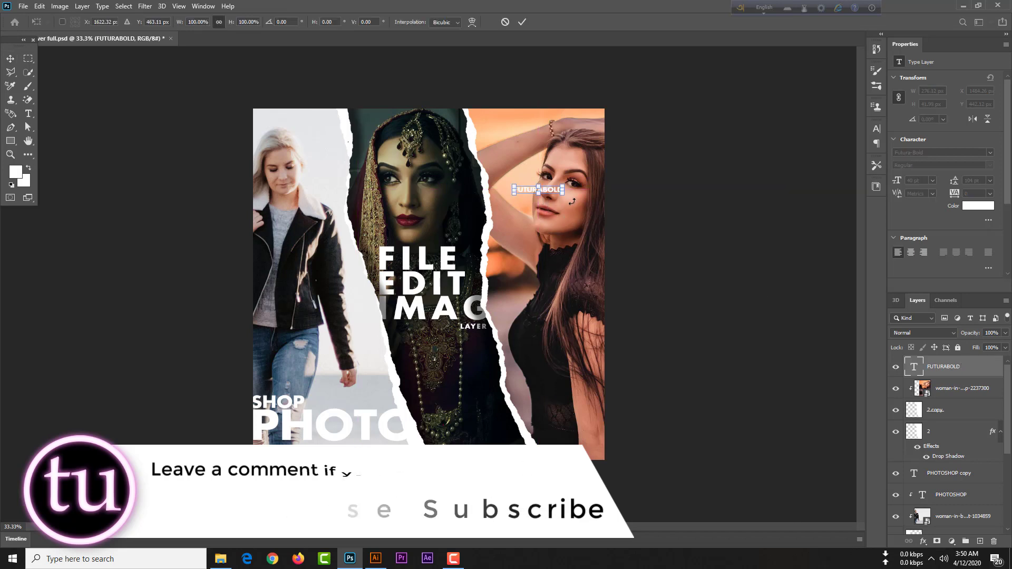
drag(569, 213, 501, 302)
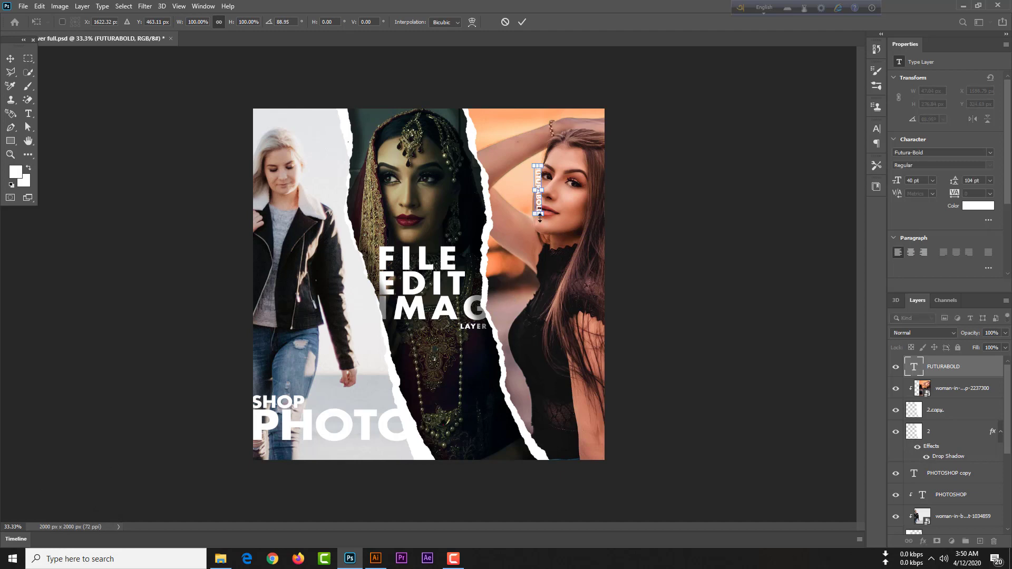
drag(539, 217, 564, 452)
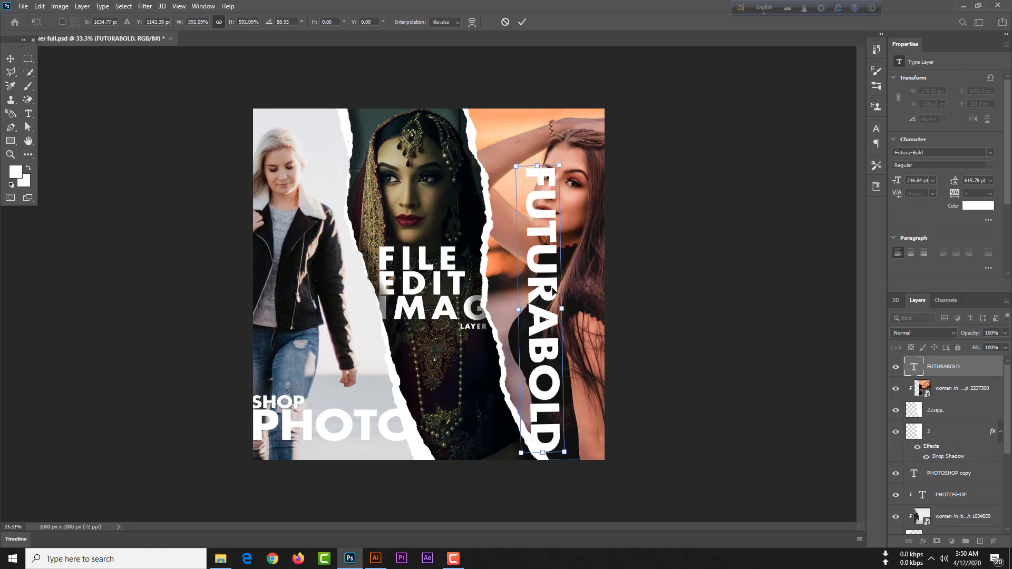
drag(550, 285, 584, 257)
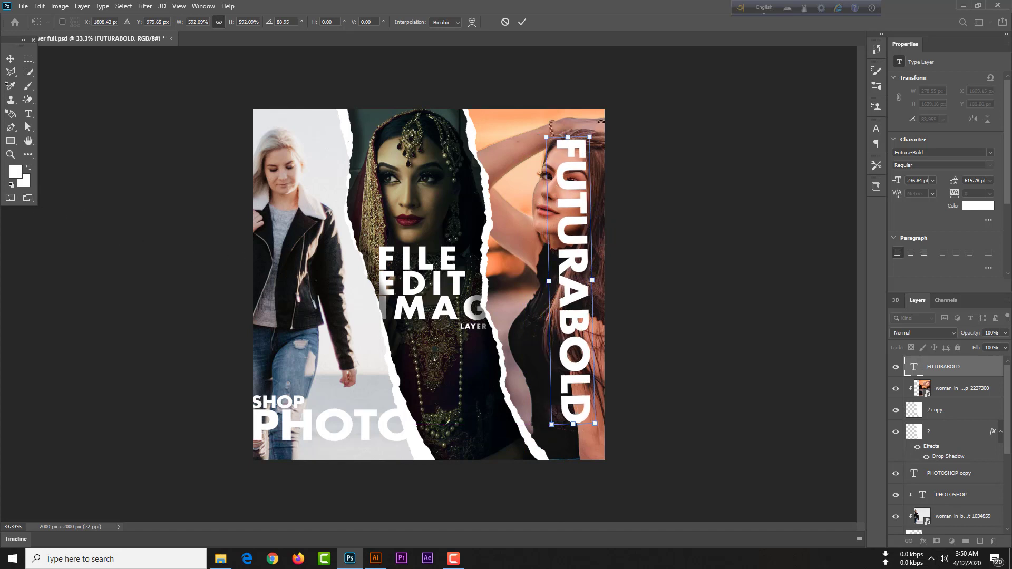
Straighten the vertical FUTURABOLD text to about 89.9° and fit it along the cover's right edge at about 596% scale.
drag(605, 121, 627, 105)
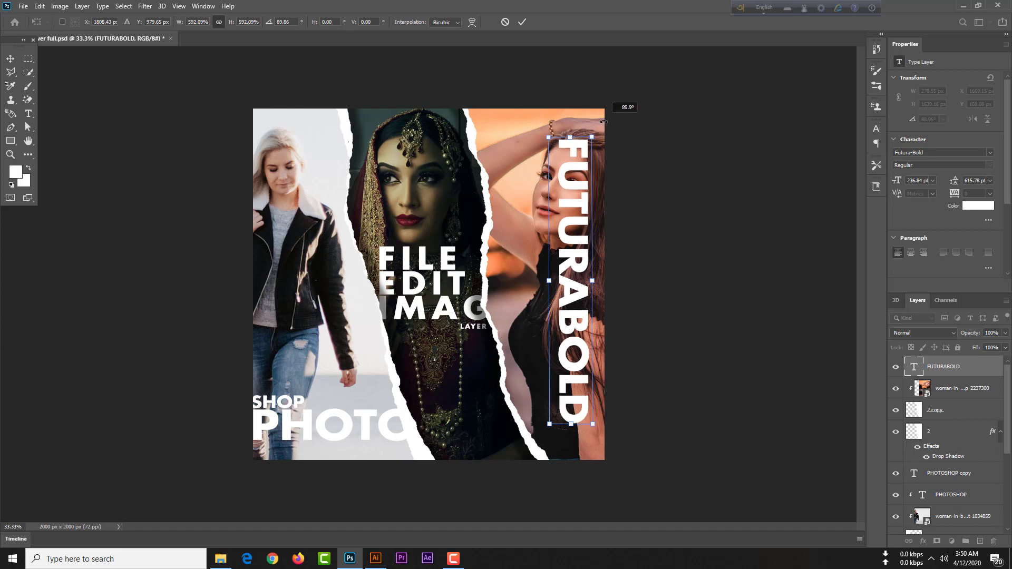
drag(583, 256, 588, 256)
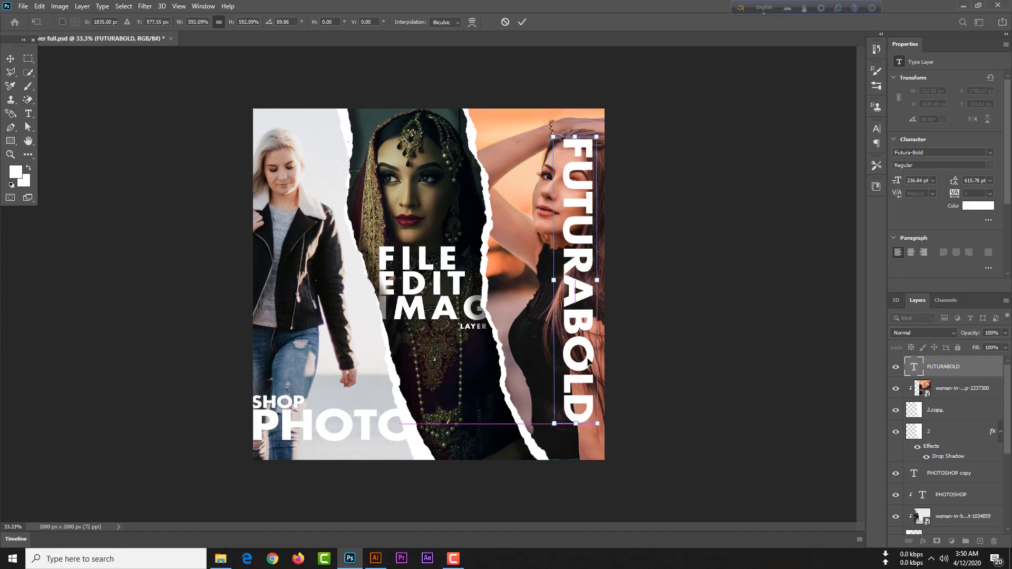
drag(576, 422, 576, 446)
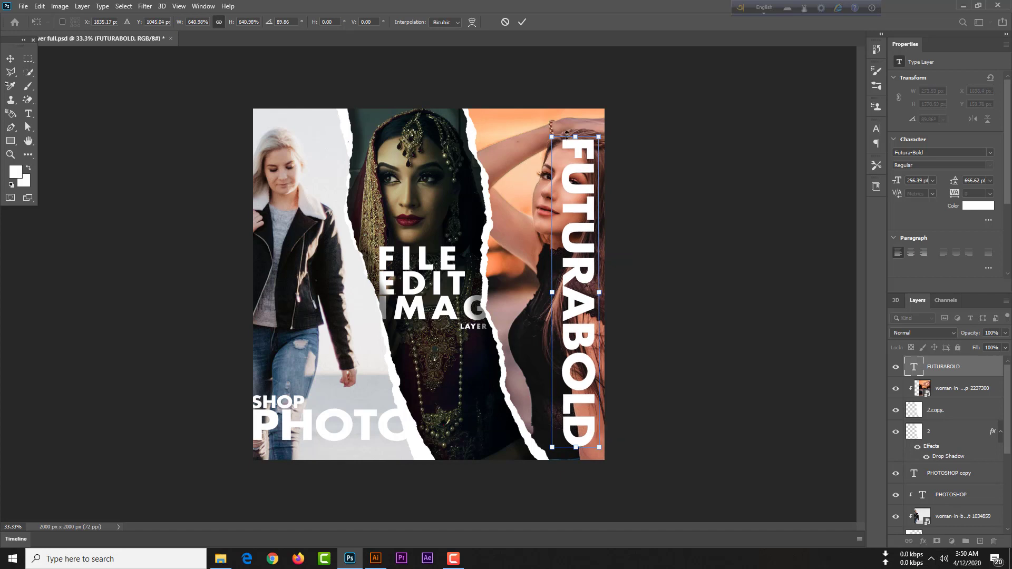
drag(574, 136, 579, 159)
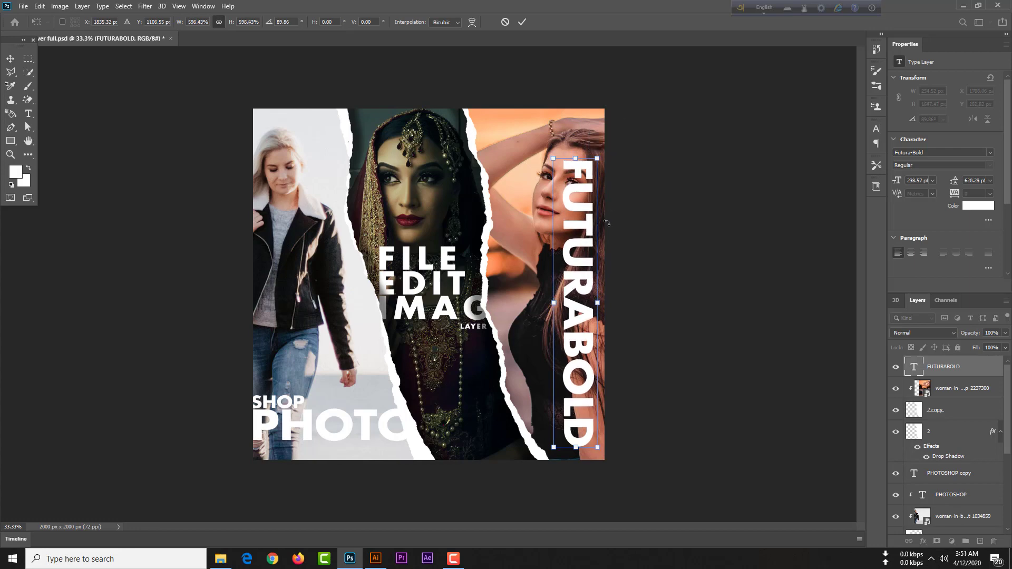
scroll(632, 234, up, 2)
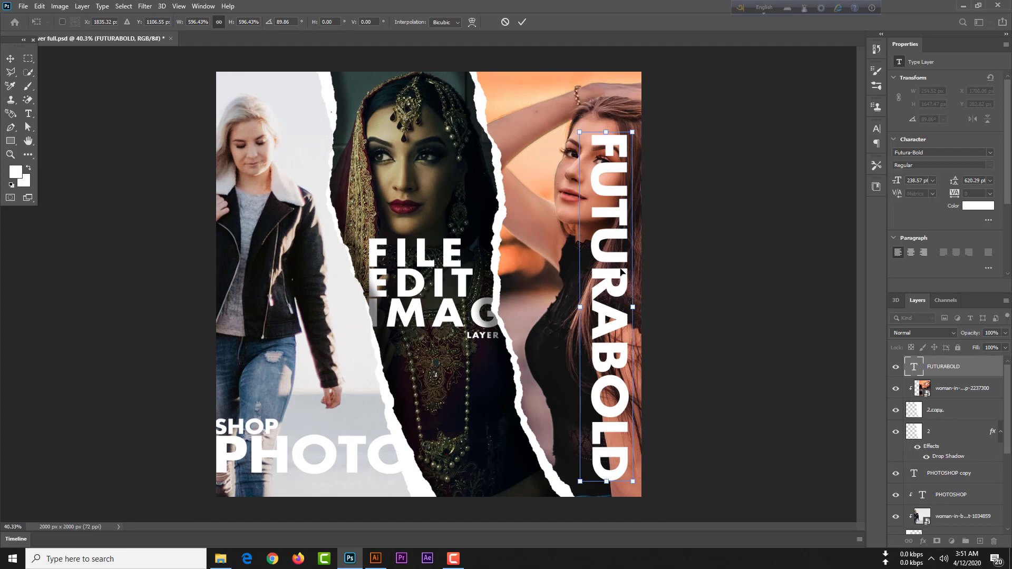
key(Return)
Turn the FUTURABOLD text into a white outline using 0% fill opacity and a 5 px inside stroke.
right_click(986, 373)
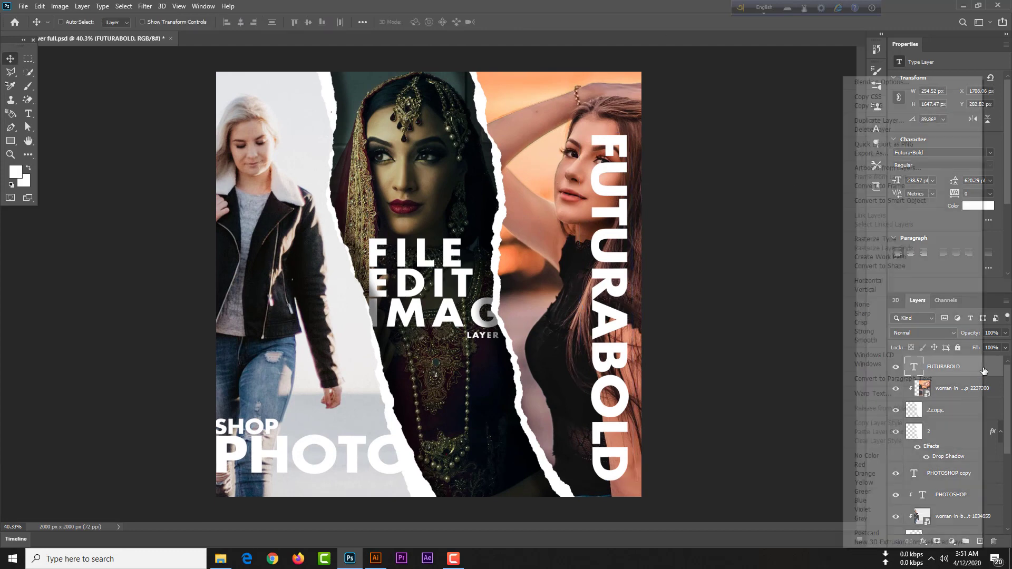
click(901, 86)
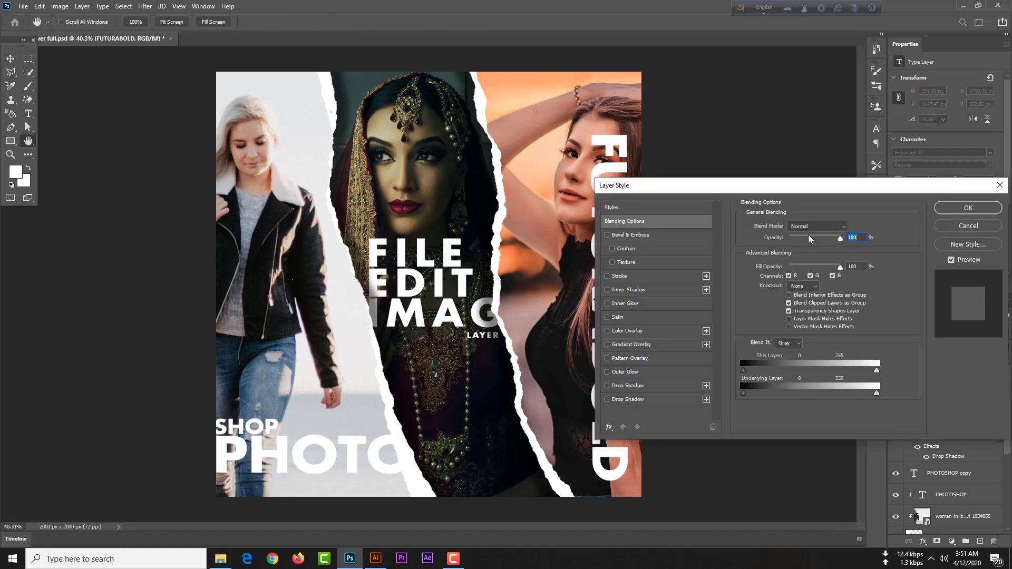
drag(776, 185, 818, 194)
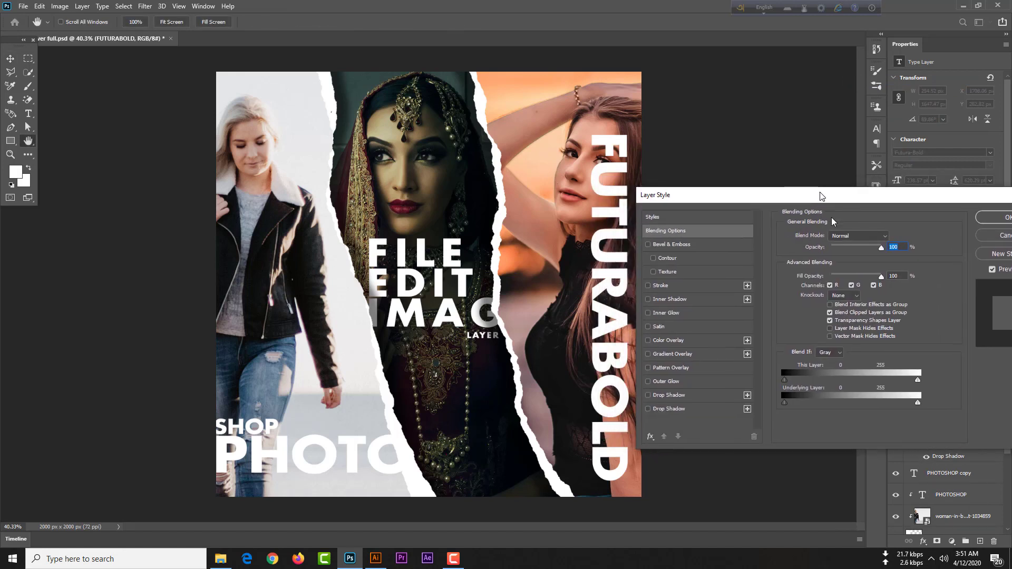
drag(882, 278, 831, 288)
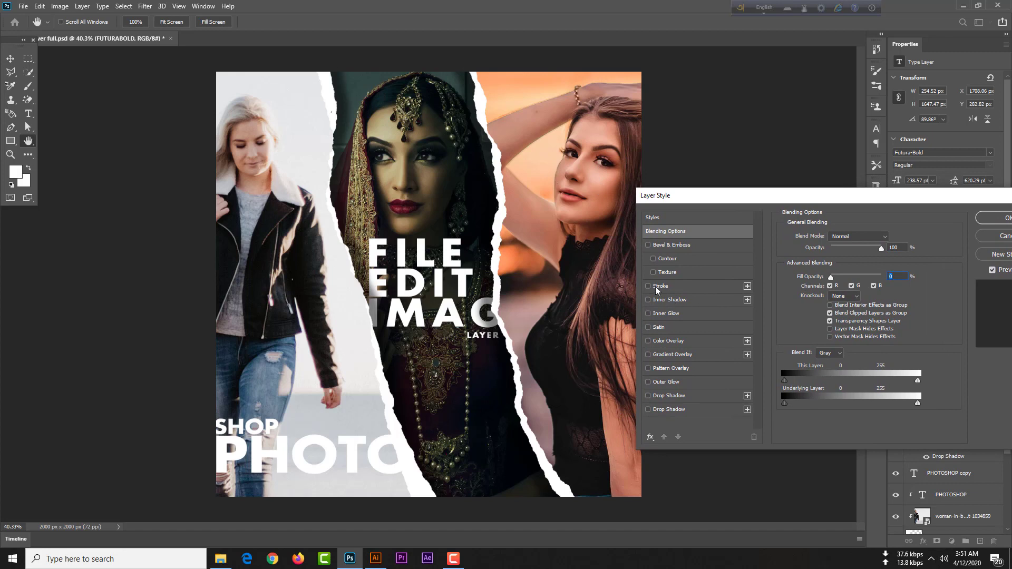
click(738, 287)
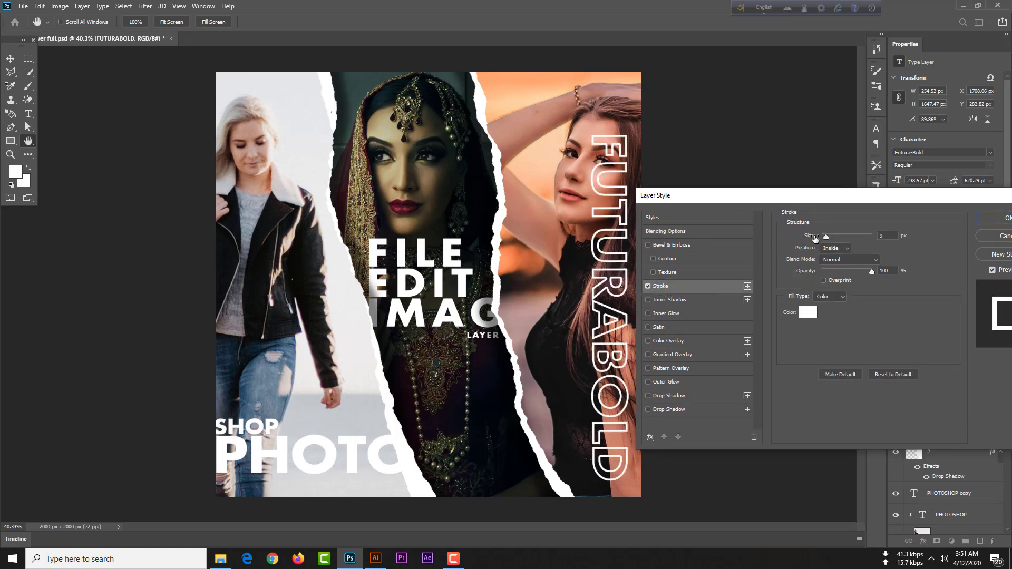
double_click(885, 236)
text(5)
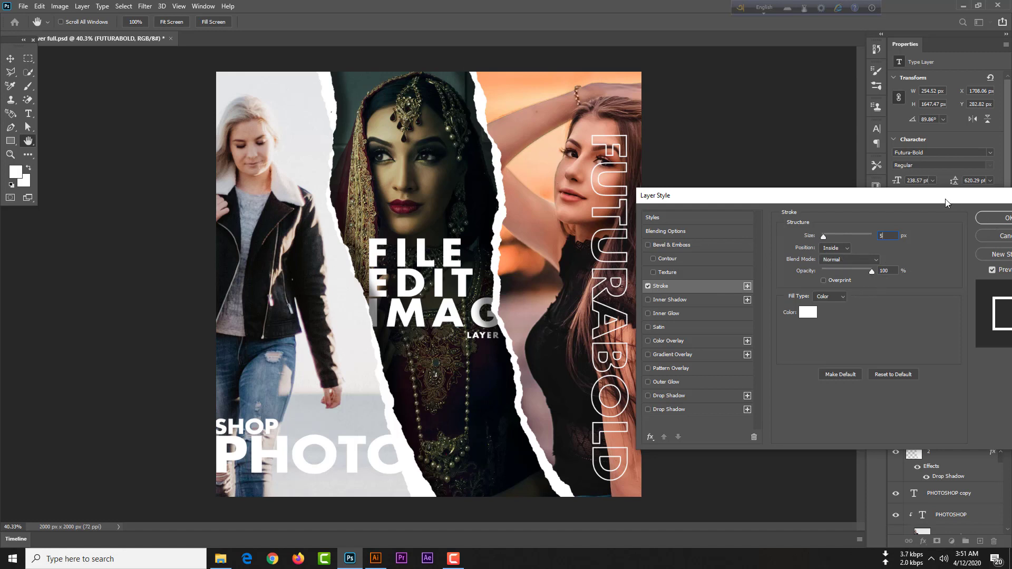
drag(996, 195, 895, 196)
click(904, 230)
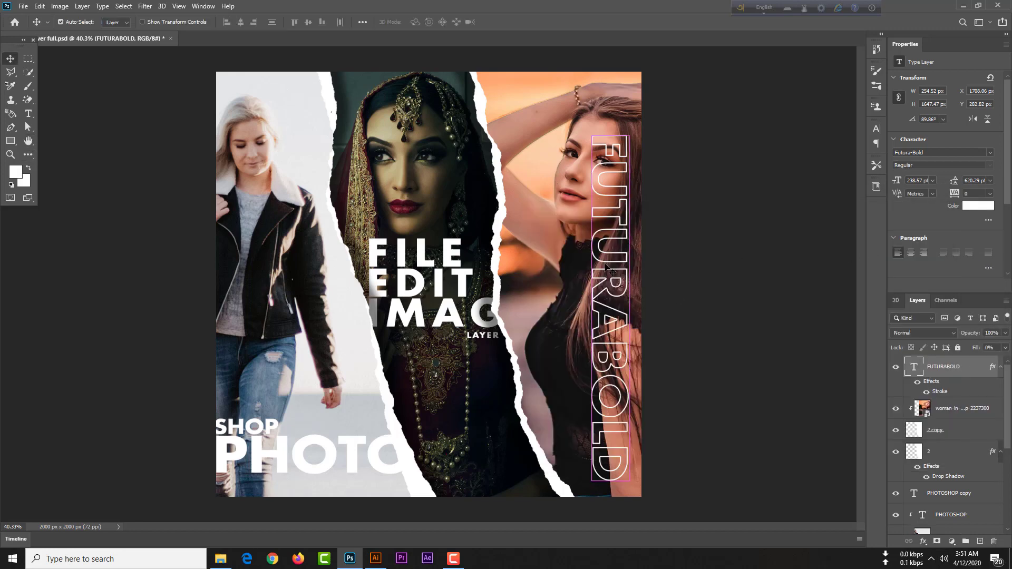
Group all layers from the sari portrait up to the FUTURABOLD text, leaving out the Background layer.
key(ctrl+minus)
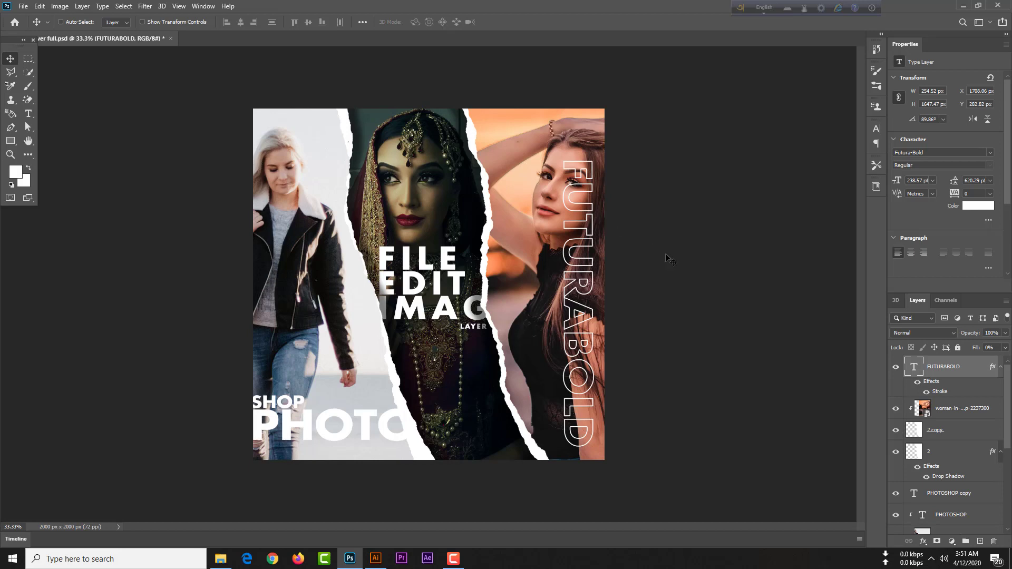
scroll(952, 424, down, 5)
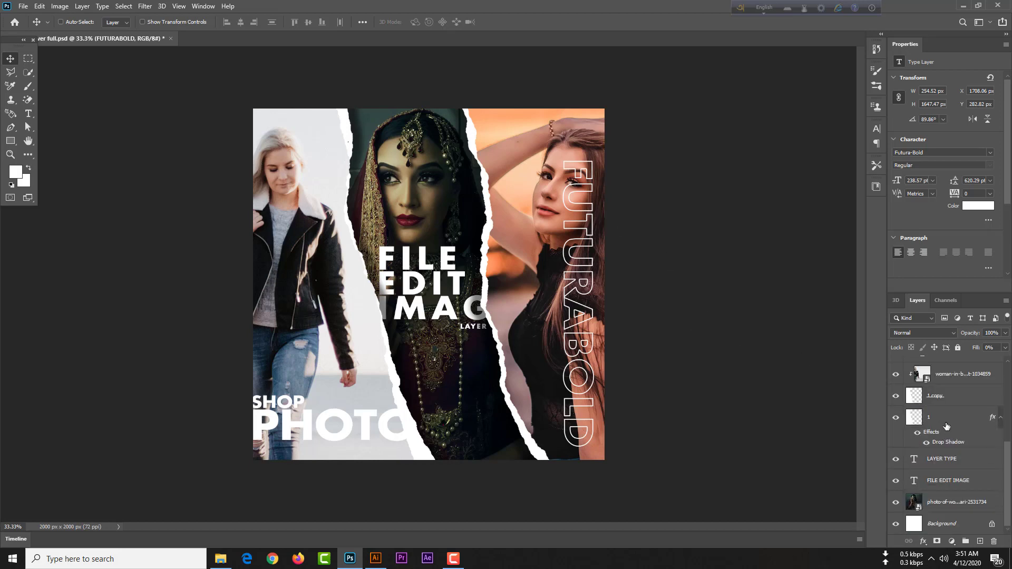
click(939, 506)
scroll(959, 453, up, 5)
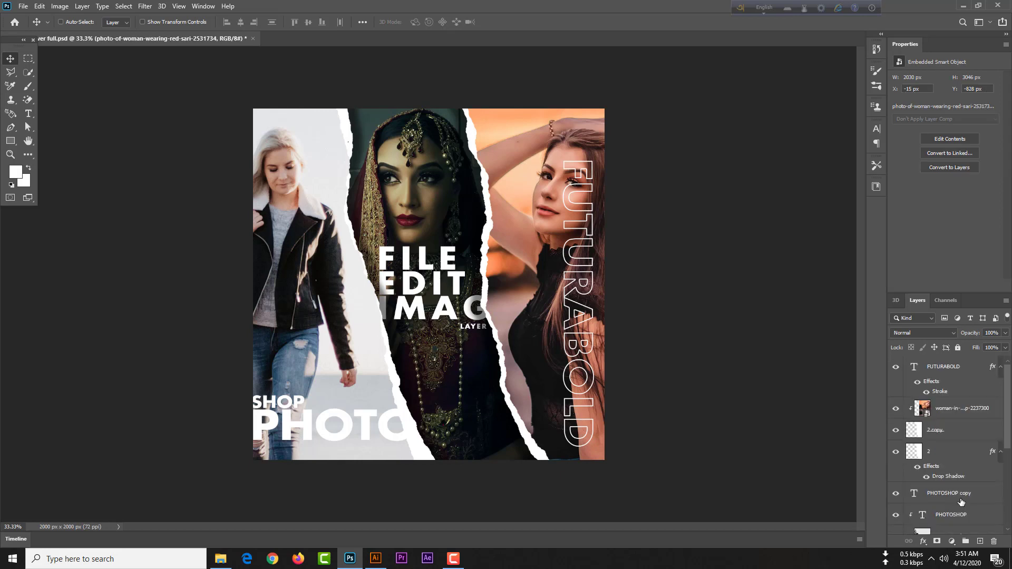
shift+click(967, 373)
key(ctrl+g)
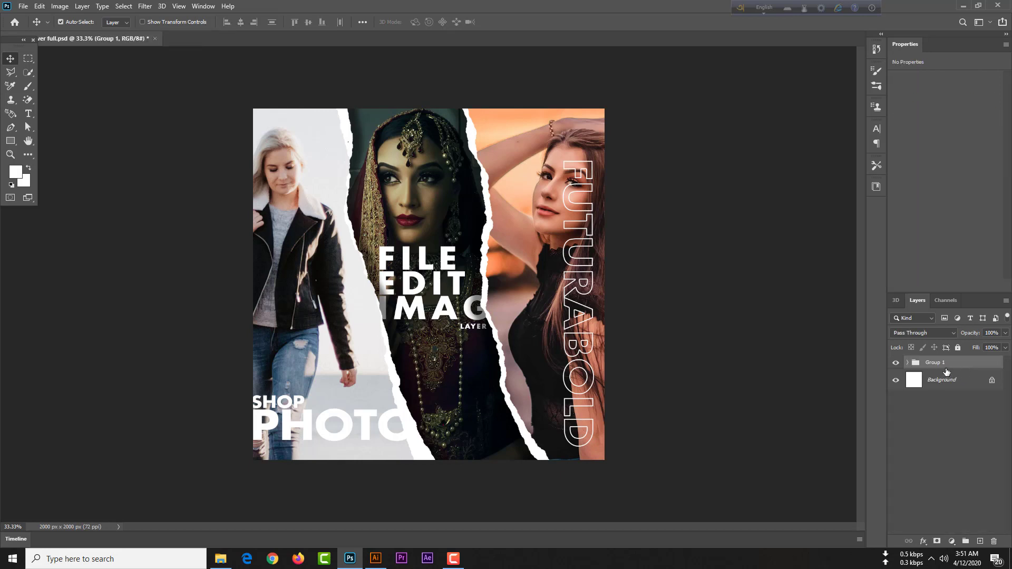
Duplicate the group, hide the original and merge the copy into a single pixel layer.
key(ctrl+j)
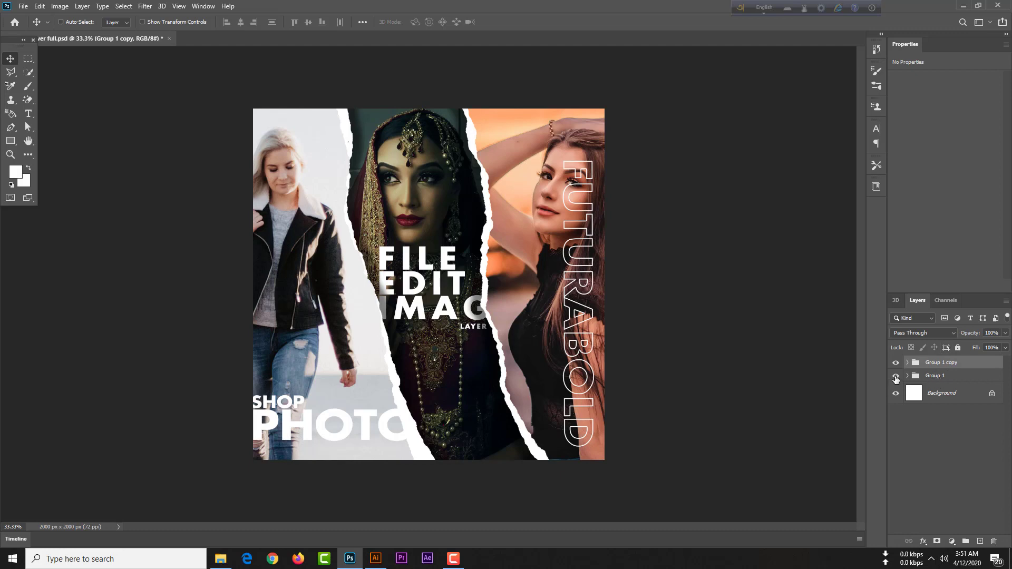
click(895, 376)
click(936, 377)
click(943, 364)
key(ctrl)
key(ctrl+e)
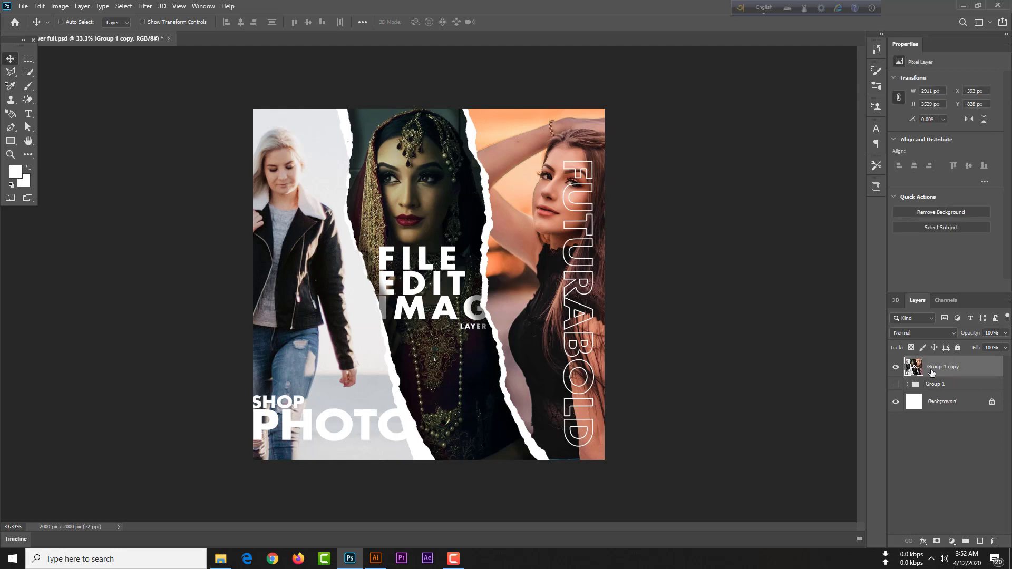
Set the background colour to black (000000).
click(23, 181)
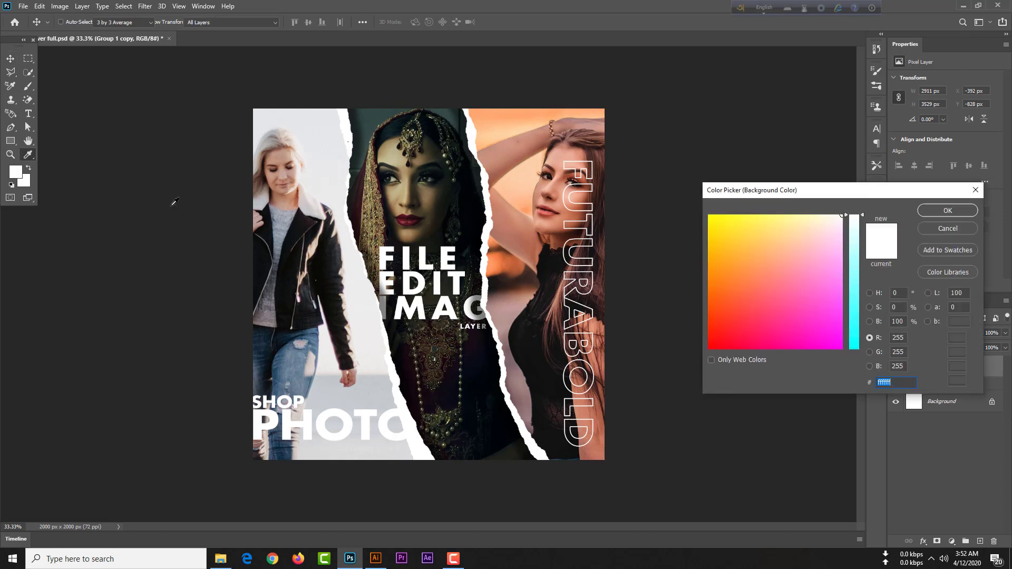
text(000000)
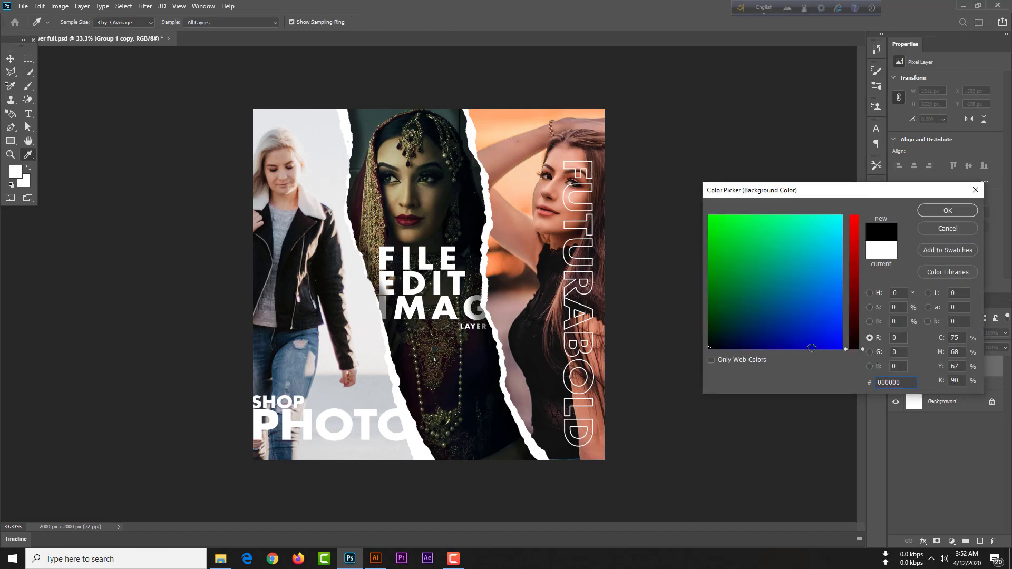
key(Return)
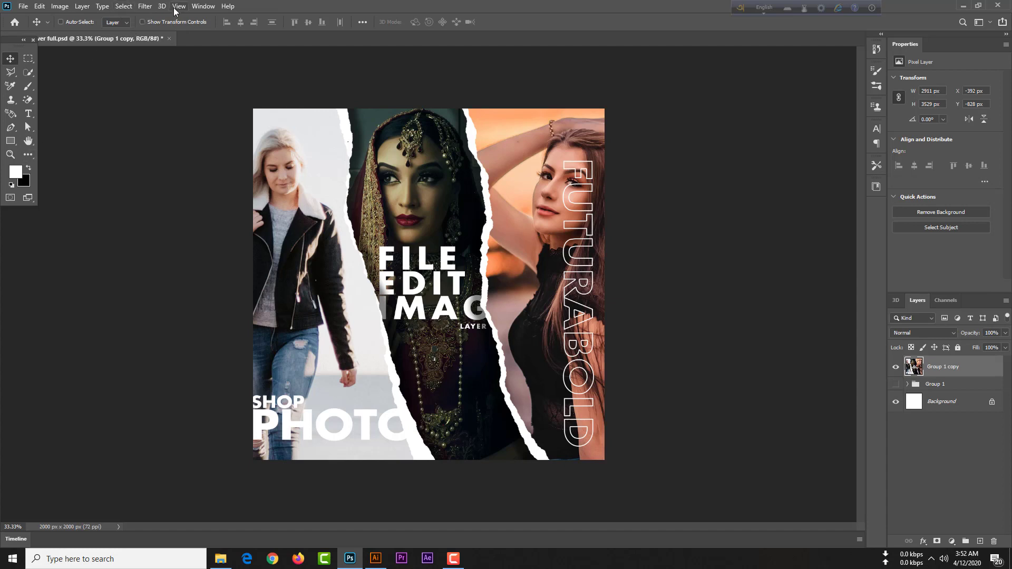
click(146, 7)
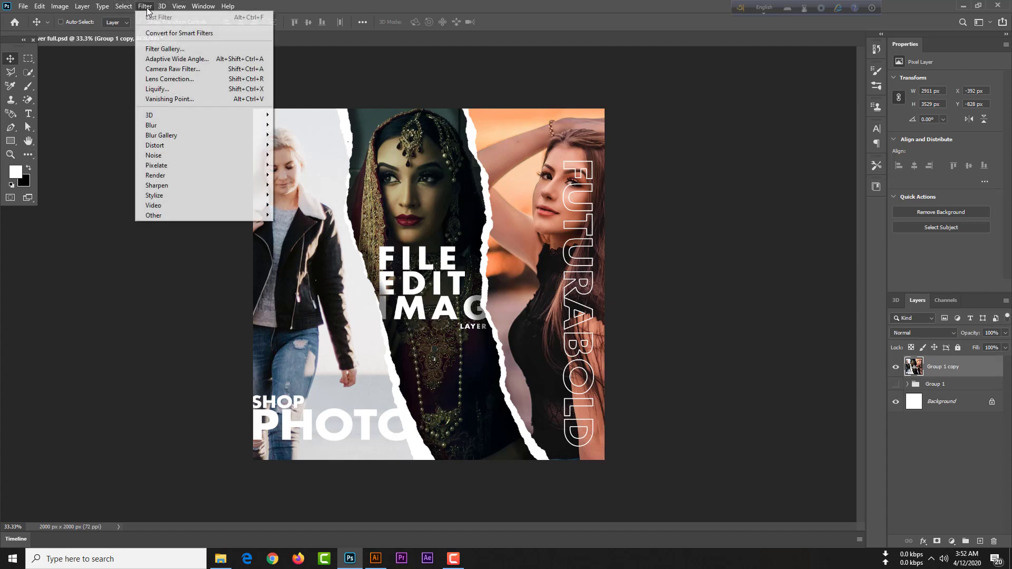
click(150, 50)
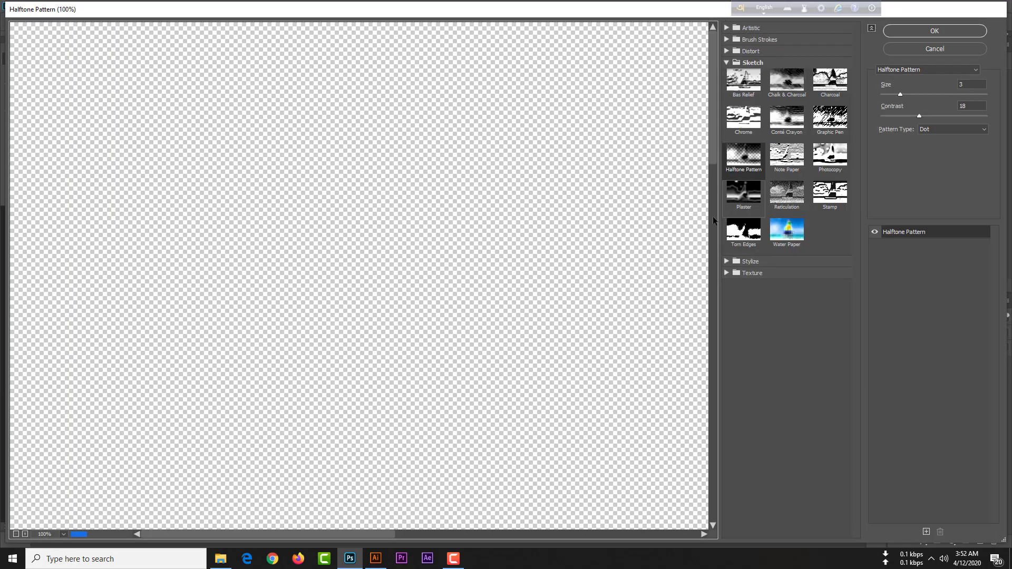
key(ctrl+minus)
key(ctrl+minus)
key(ctrl+minus)
key(ctrl+minus)
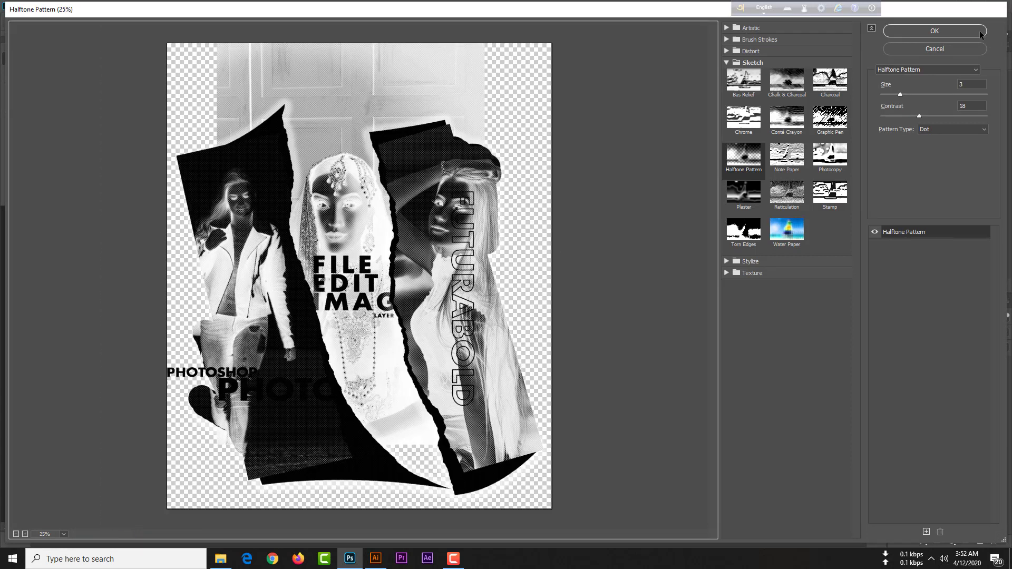
click(935, 48)
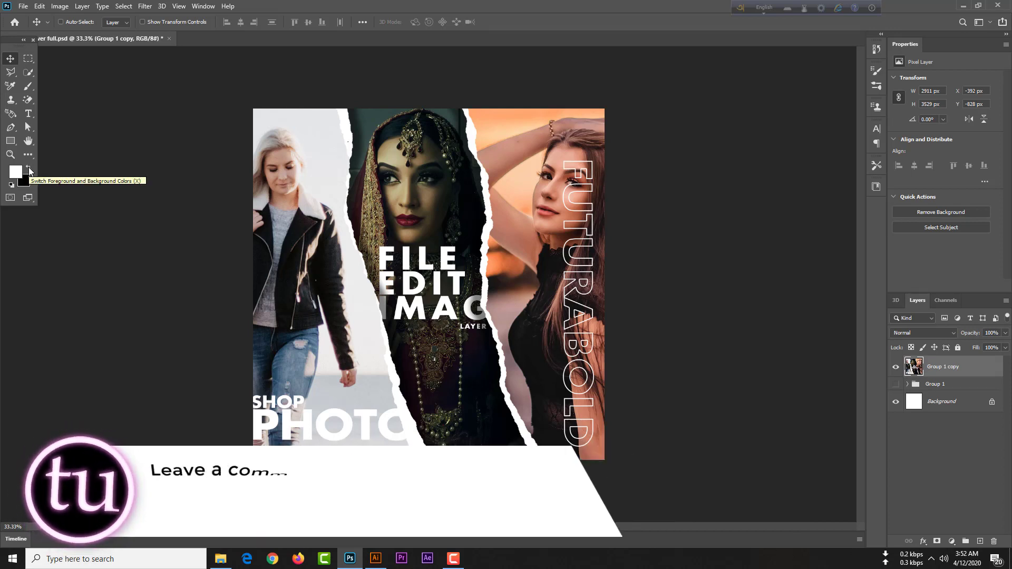
Swap the foreground and background colours and apply a Halftone Pattern filter to the merged copy with size 3, contrast 18 and Dot pattern.
click(29, 169)
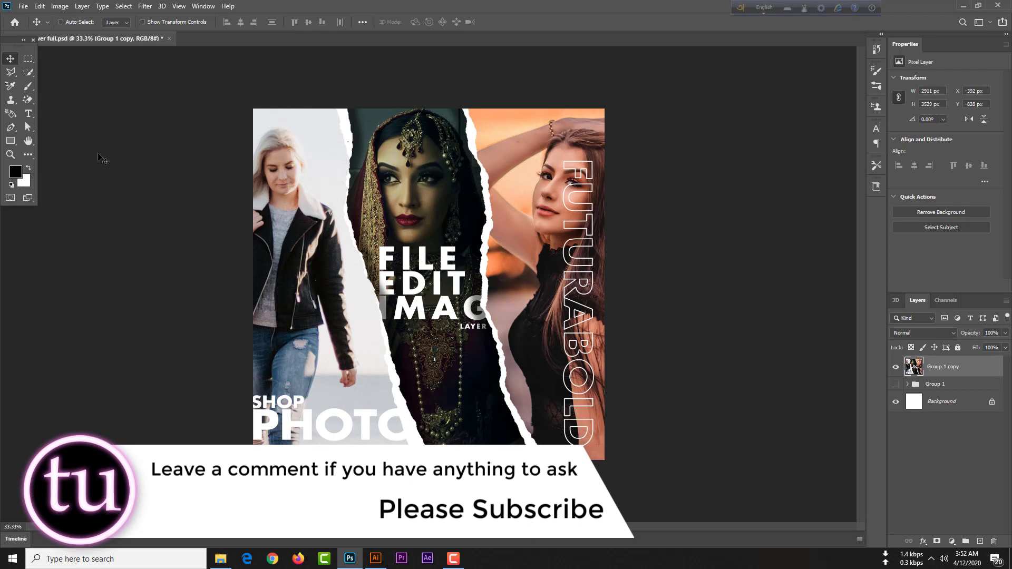
click(147, 12)
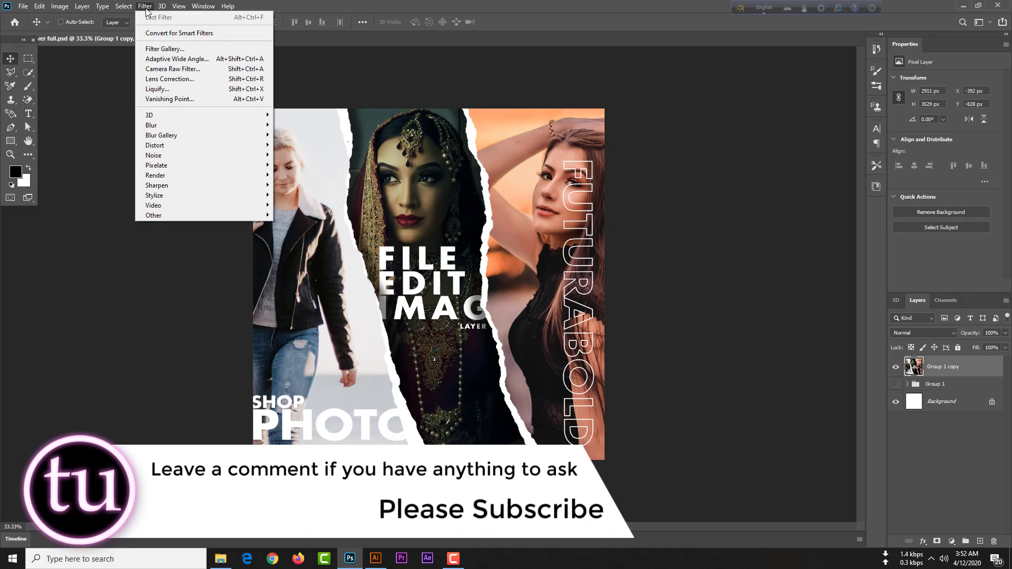
click(153, 48)
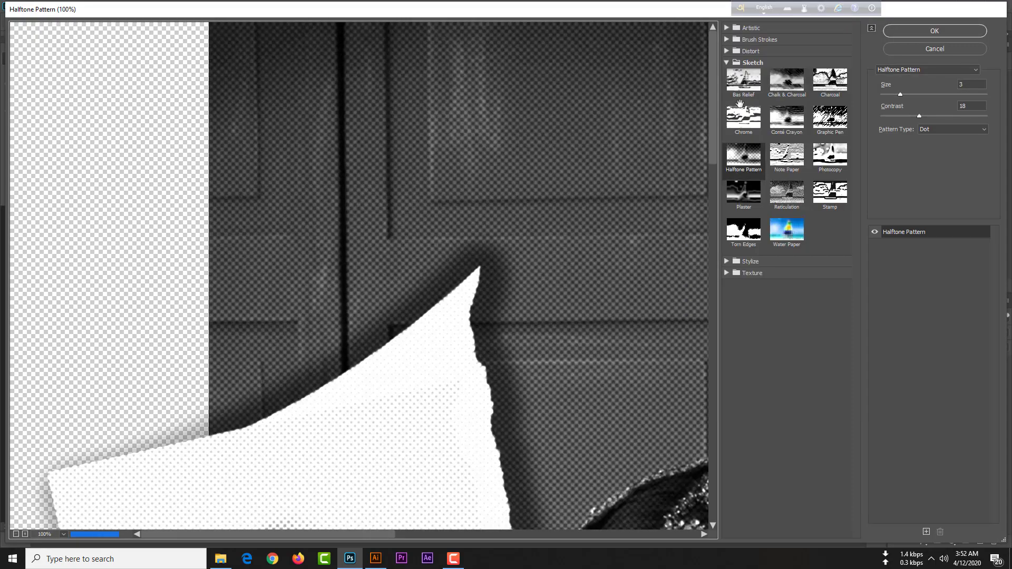
click(746, 63)
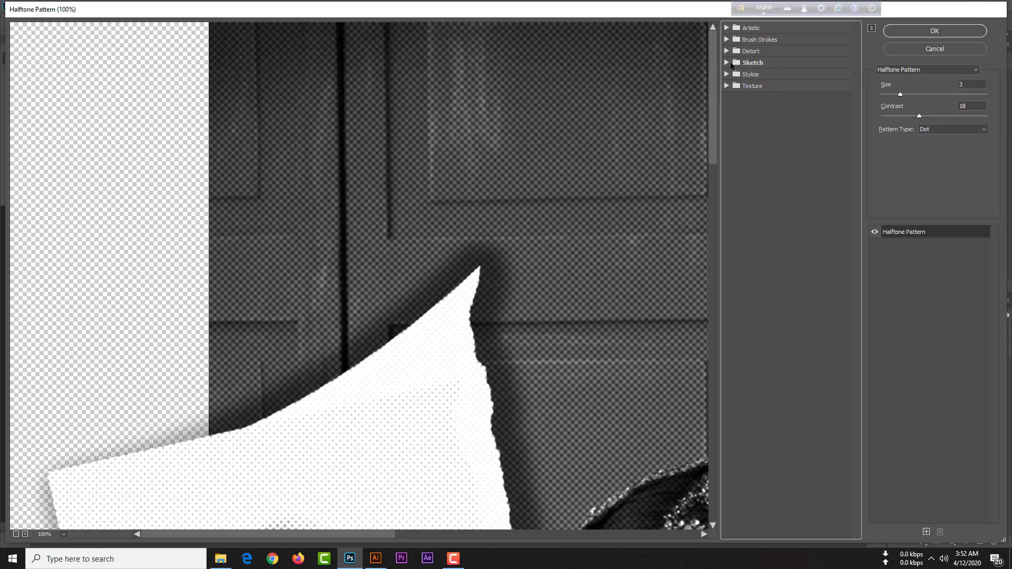
click(730, 63)
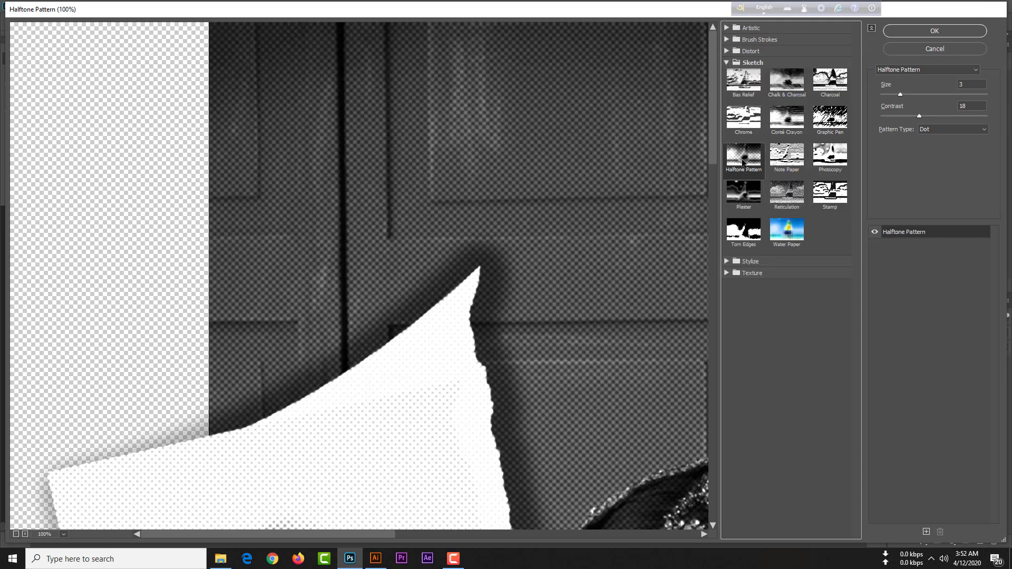
click(934, 31)
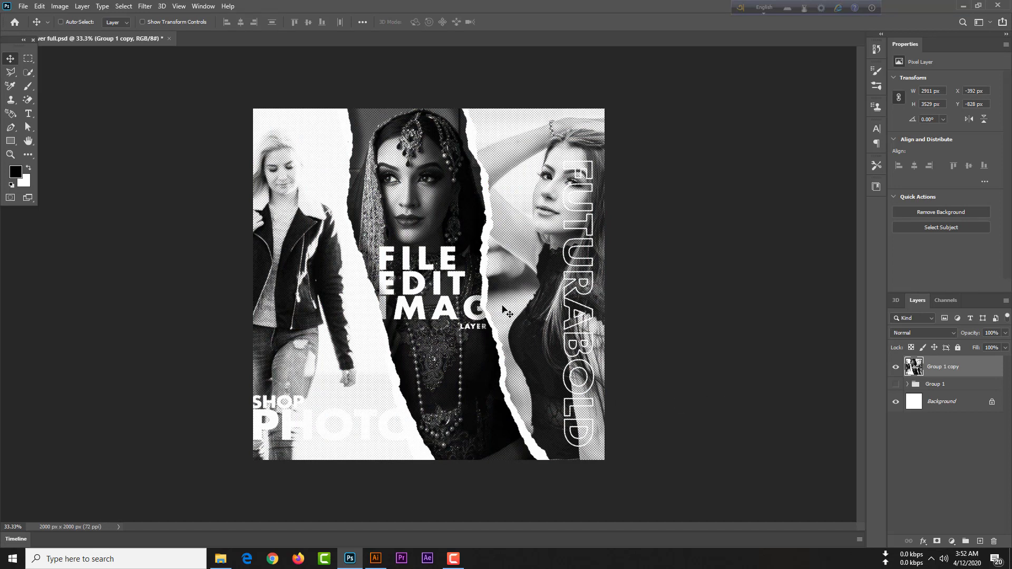
Select the whole canvas area and scale the merged halftone copy inside it to about 97%, leaving an even white border on all sides.
key(ctrl+a)
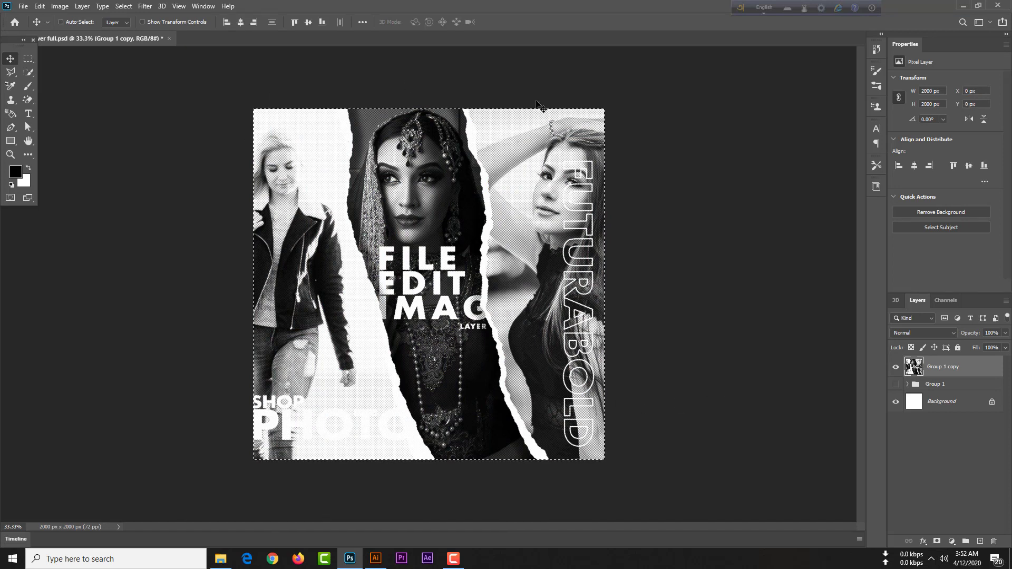
key(ctrl)
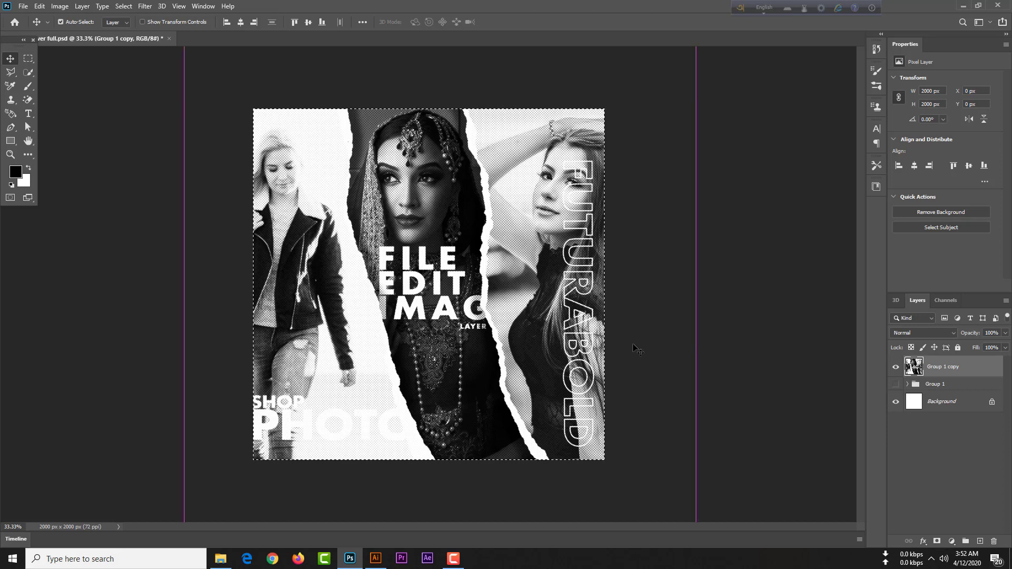
key(ctrl+t)
drag(604, 459, 599, 454)
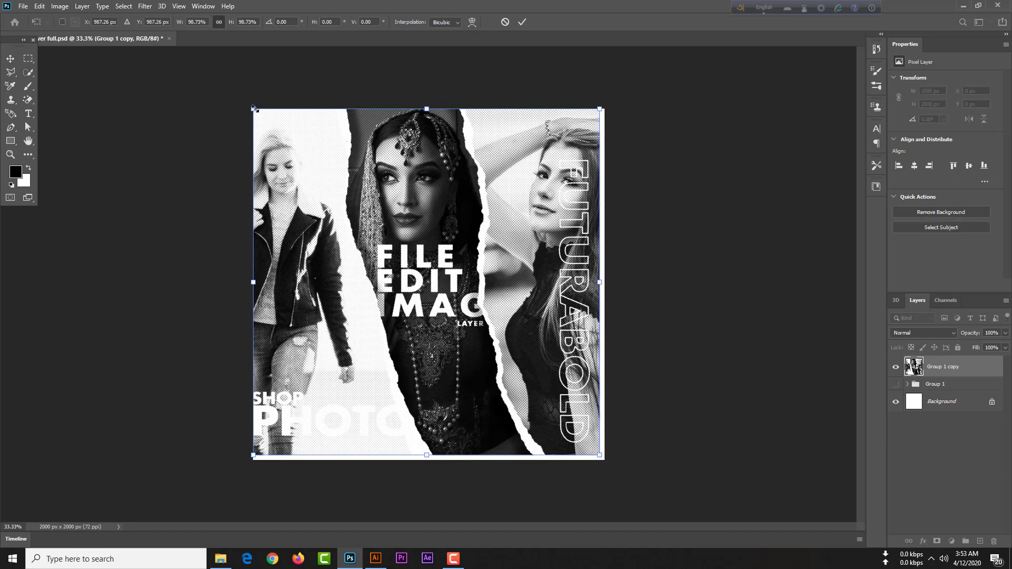
drag(254, 109, 260, 113)
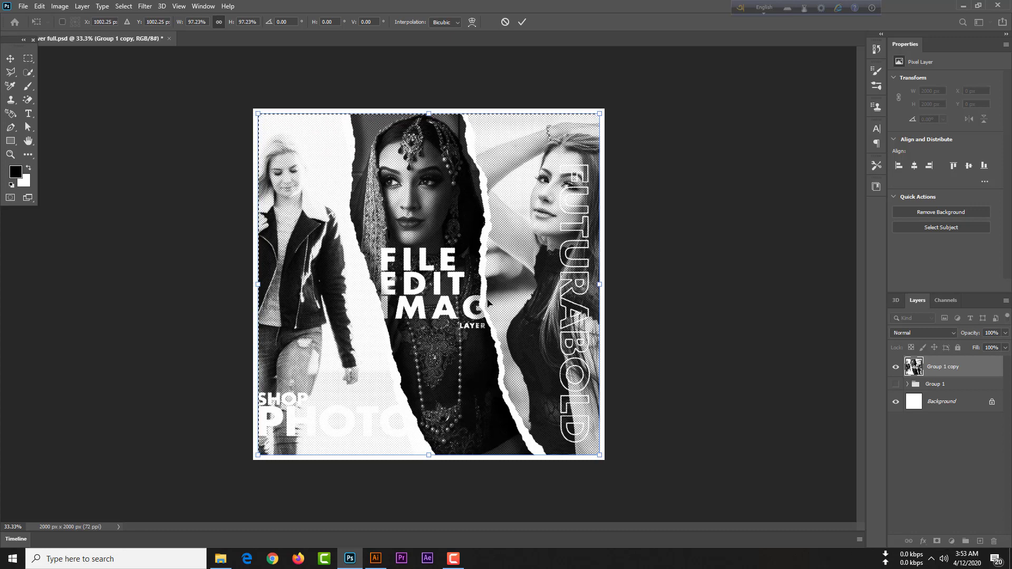
key(Return)
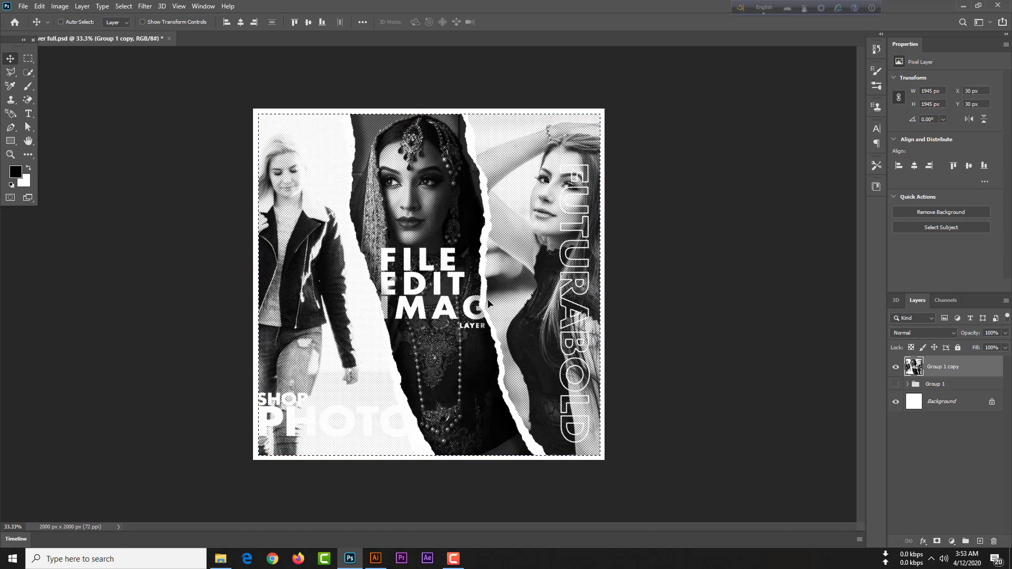
Deselect the canvas area and save the magazine cover document.
key(ctrl)
key(ctrl+d)
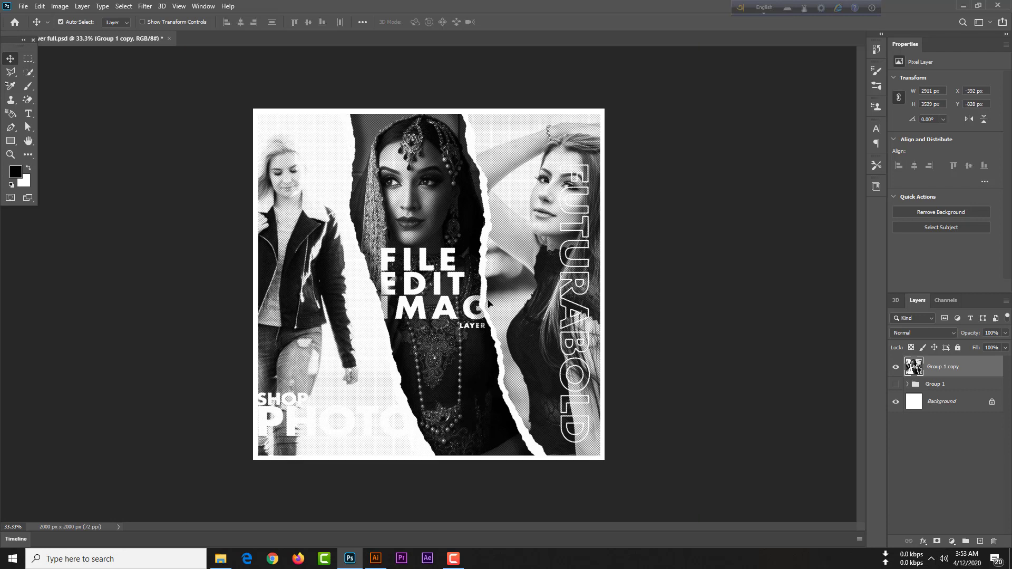
key(ctrl+s)
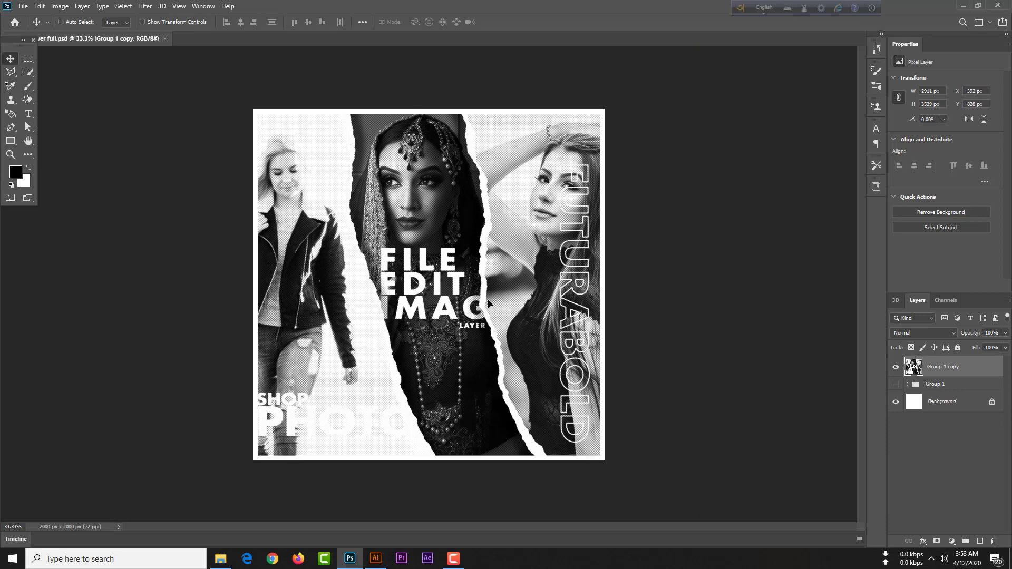